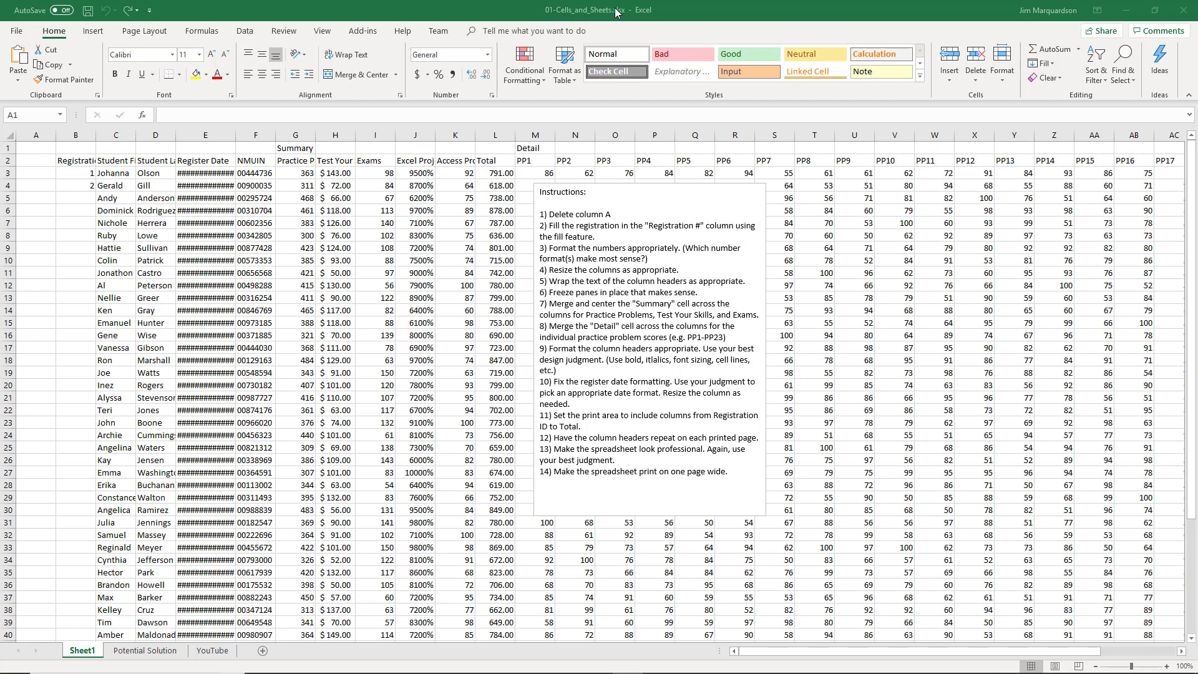
left_click(560, 202)
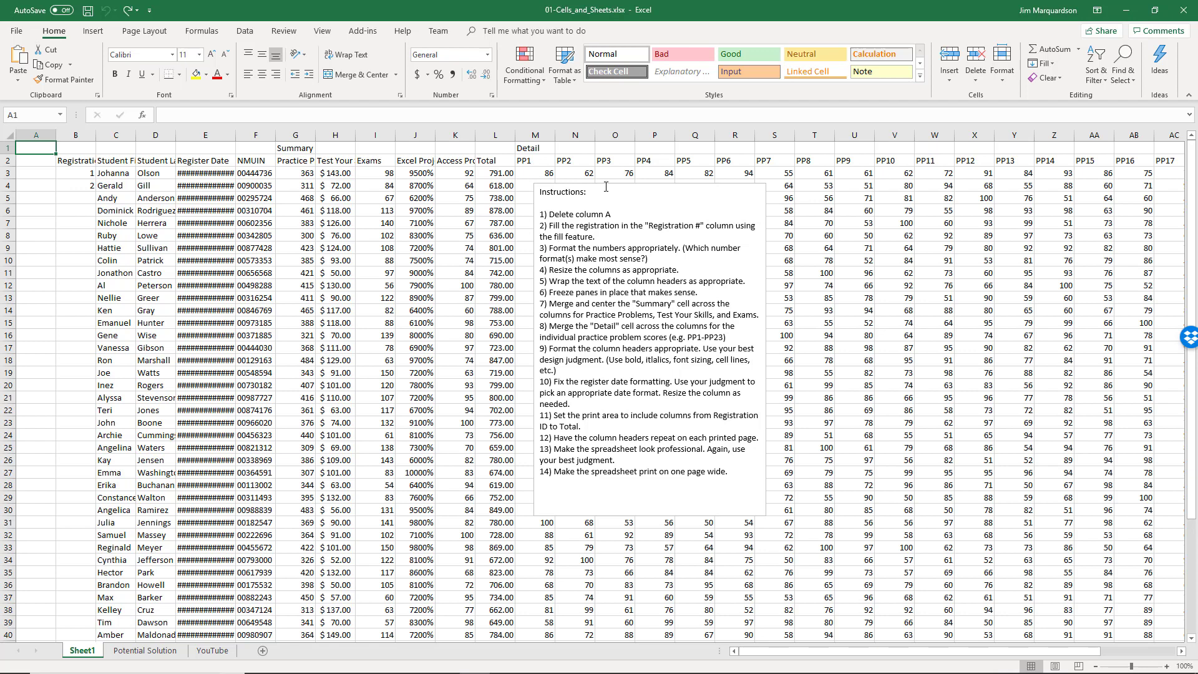
left_click(609, 193)
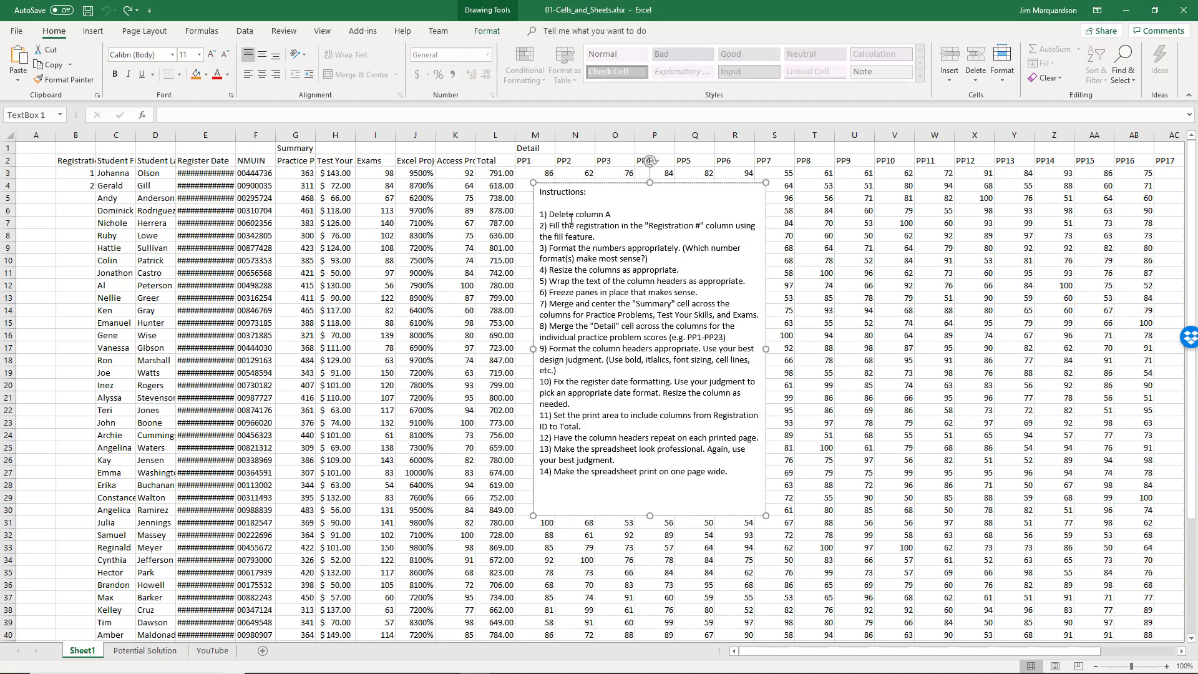
left_click(37, 159)
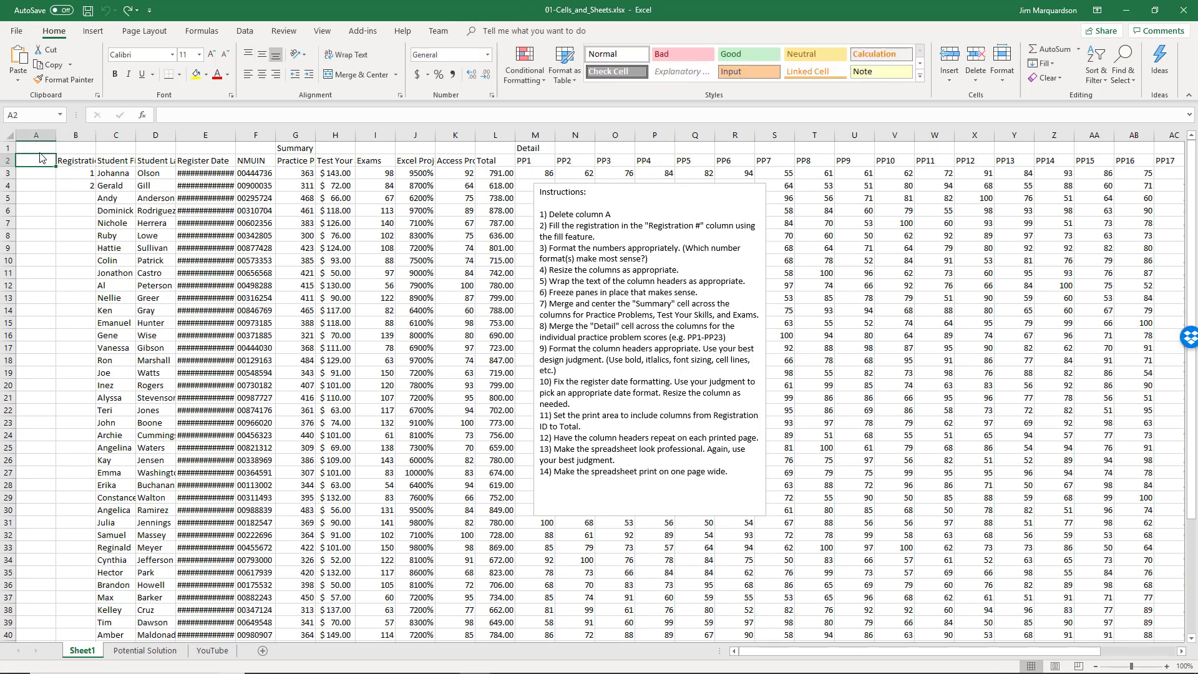
left_click(38, 185)
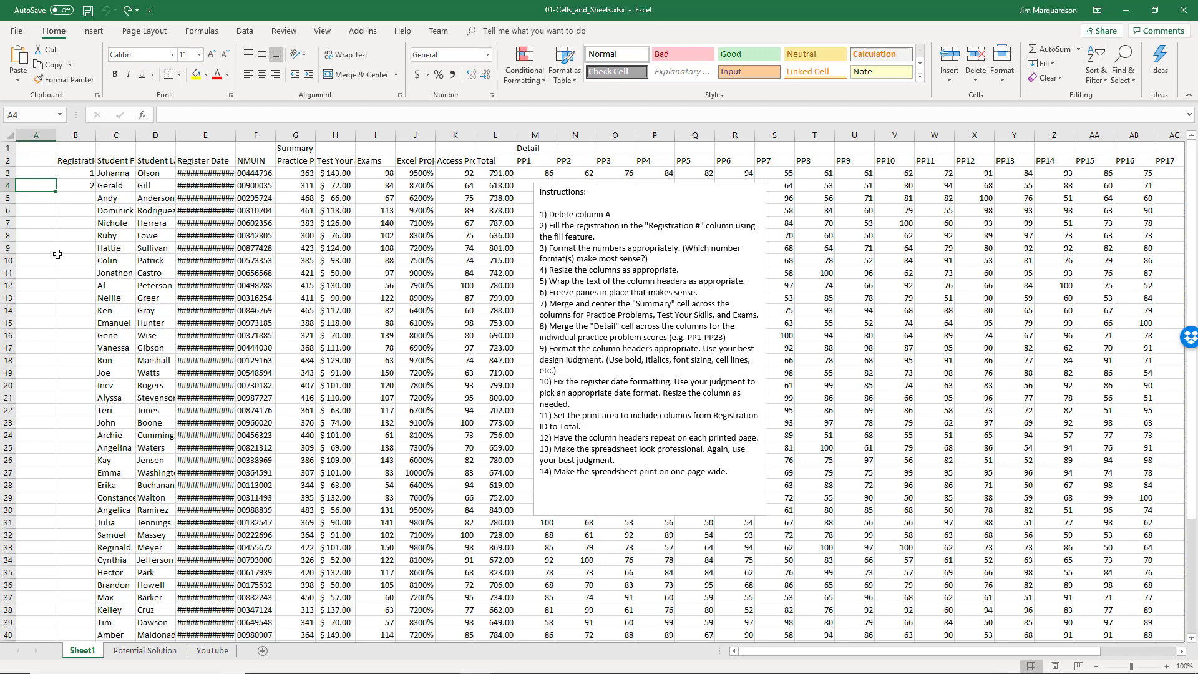
left_click(39, 160)
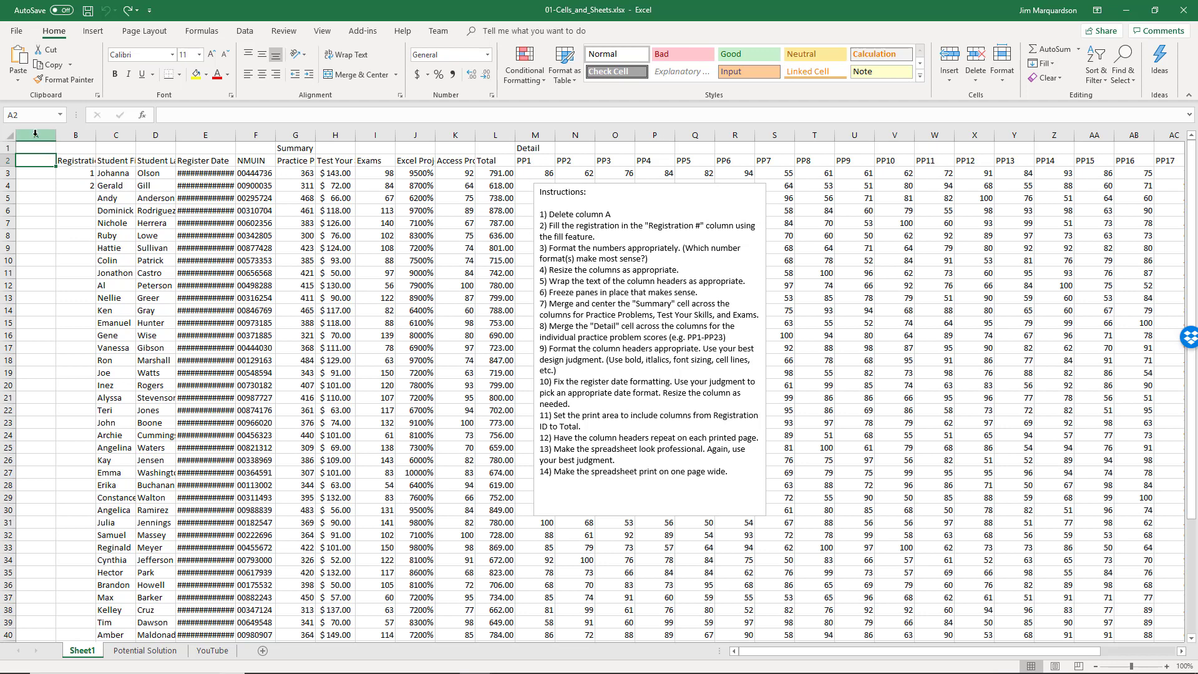
Delete the whole empty column A, and undo the deletion
left_click(35, 135)
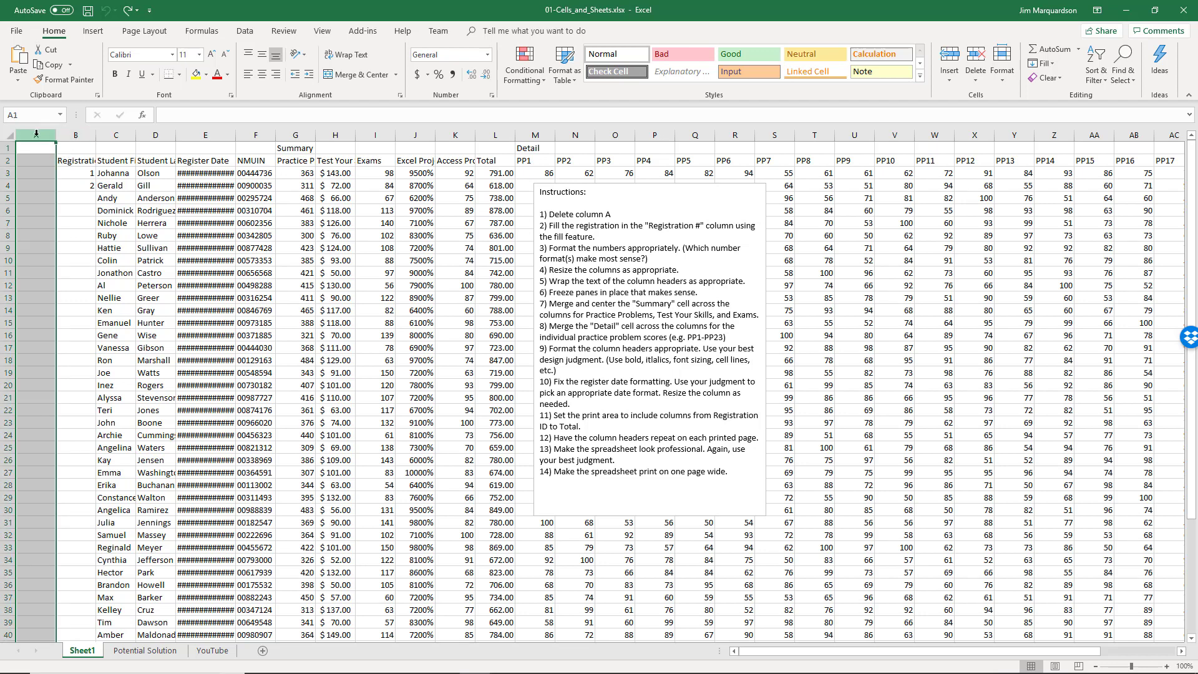
right_click(35, 134)
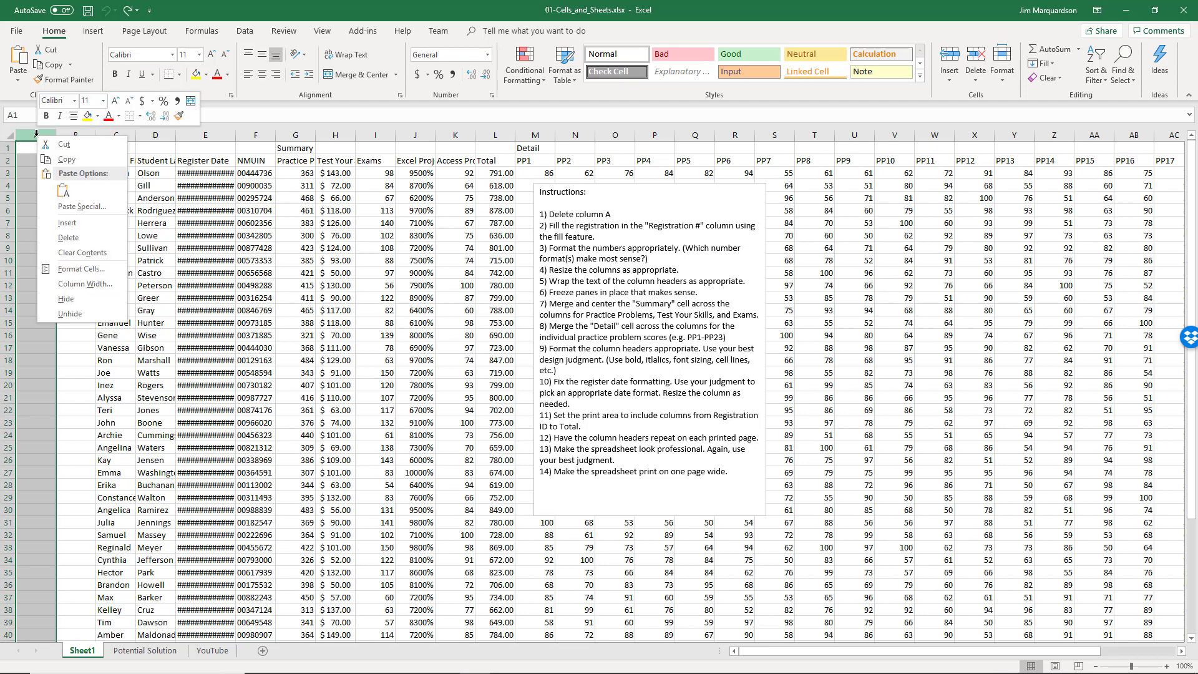
left_click(73, 238)
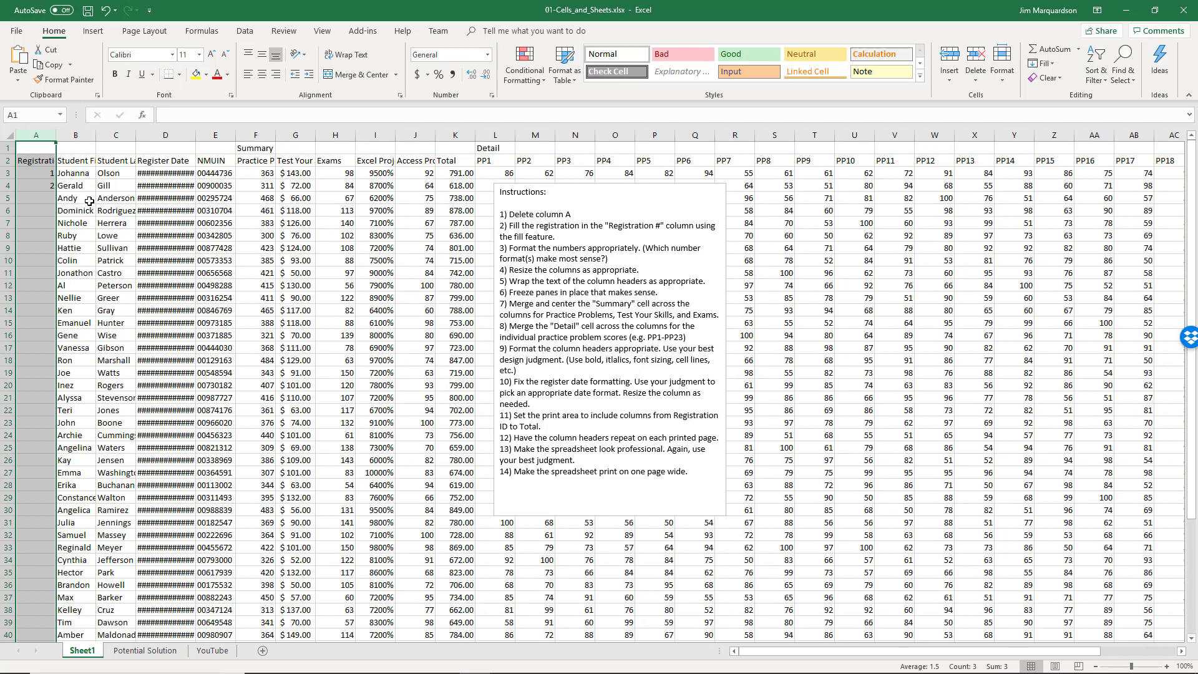
key("ctrl+z")
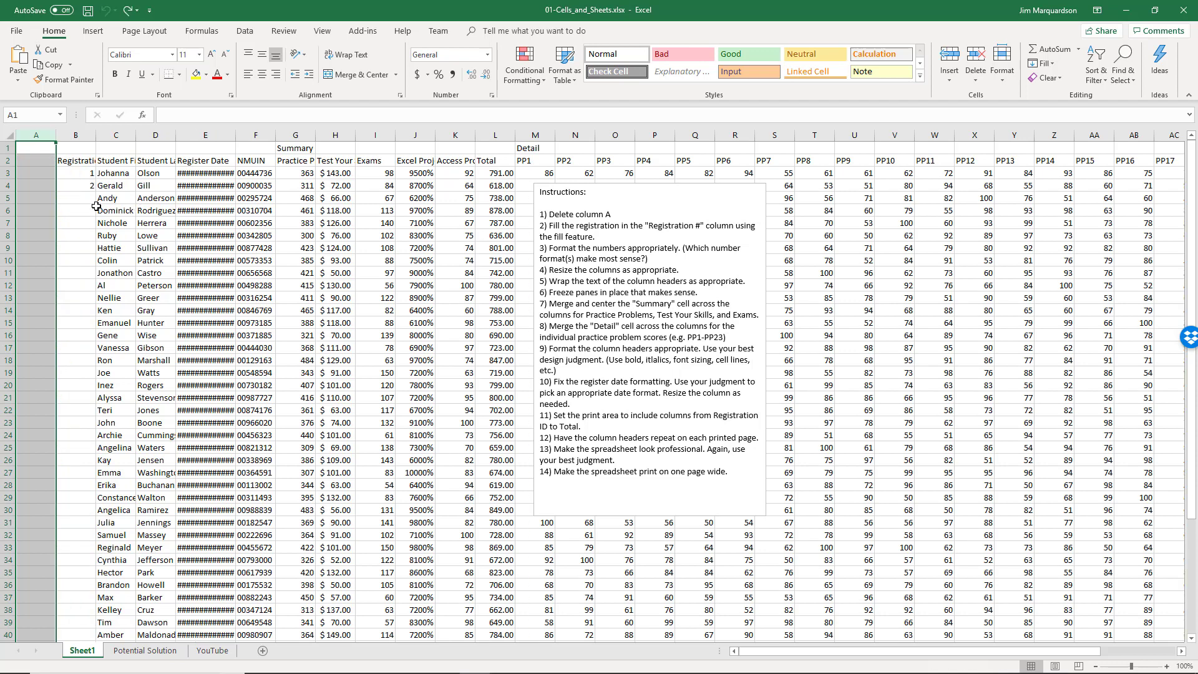
Delete the empty sheet column A, with only cell A1 selected
left_click(45, 148)
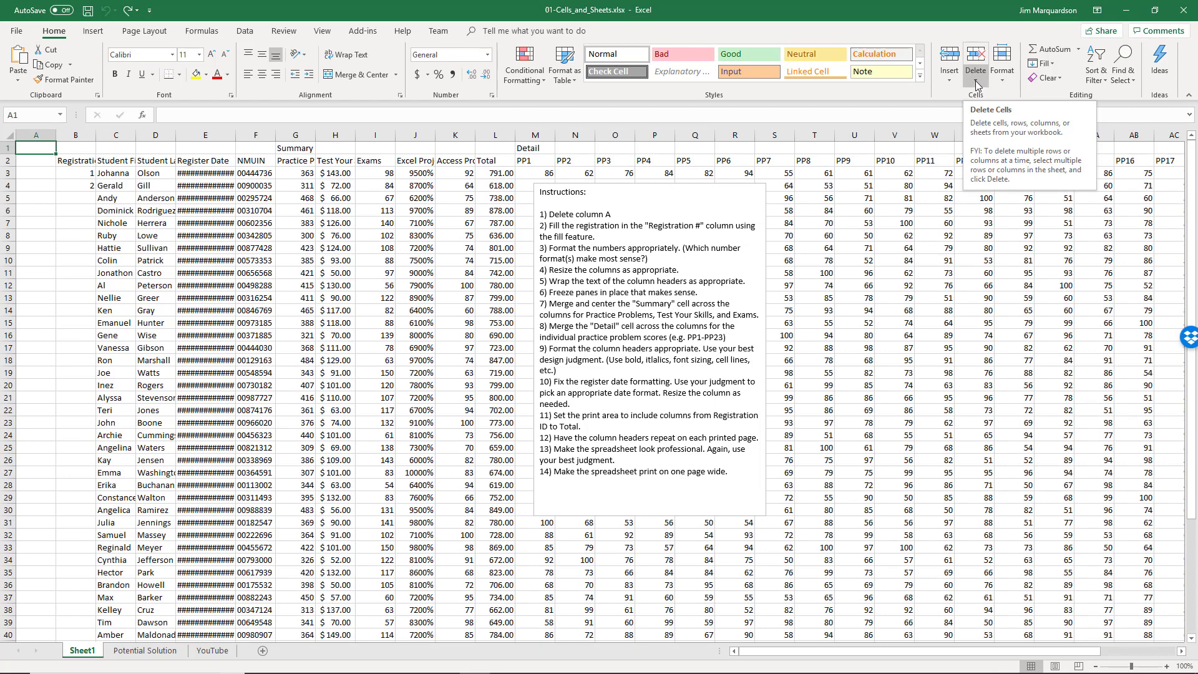
left_click(975, 81)
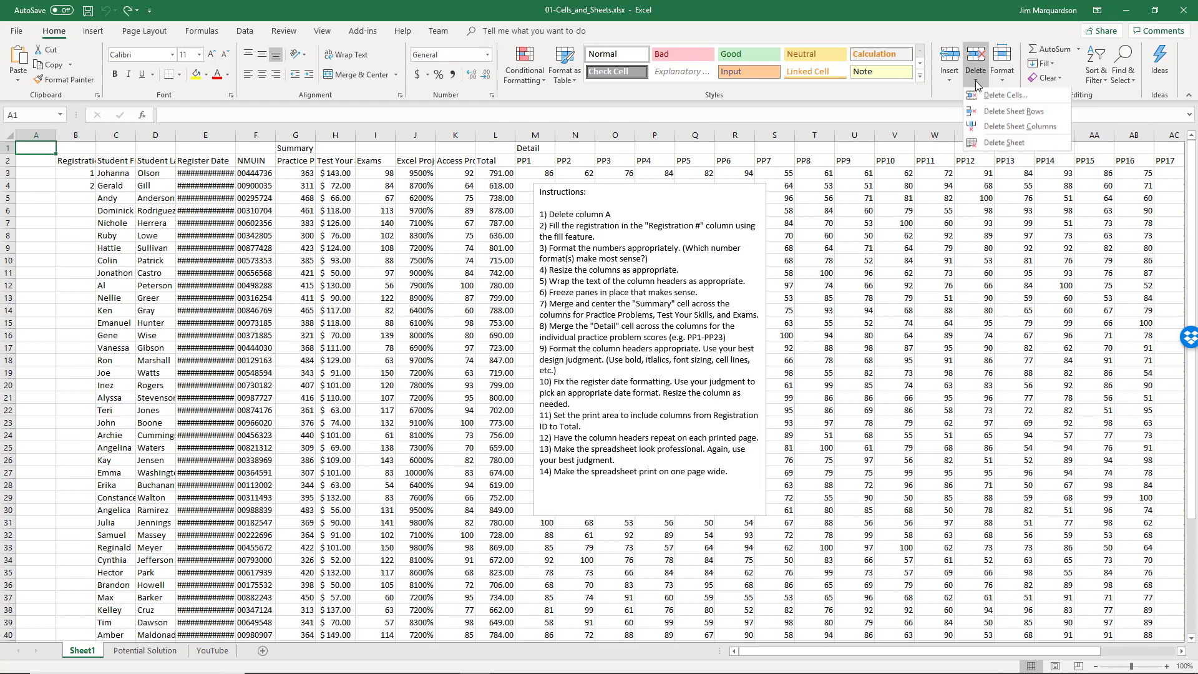
left_click(992, 128)
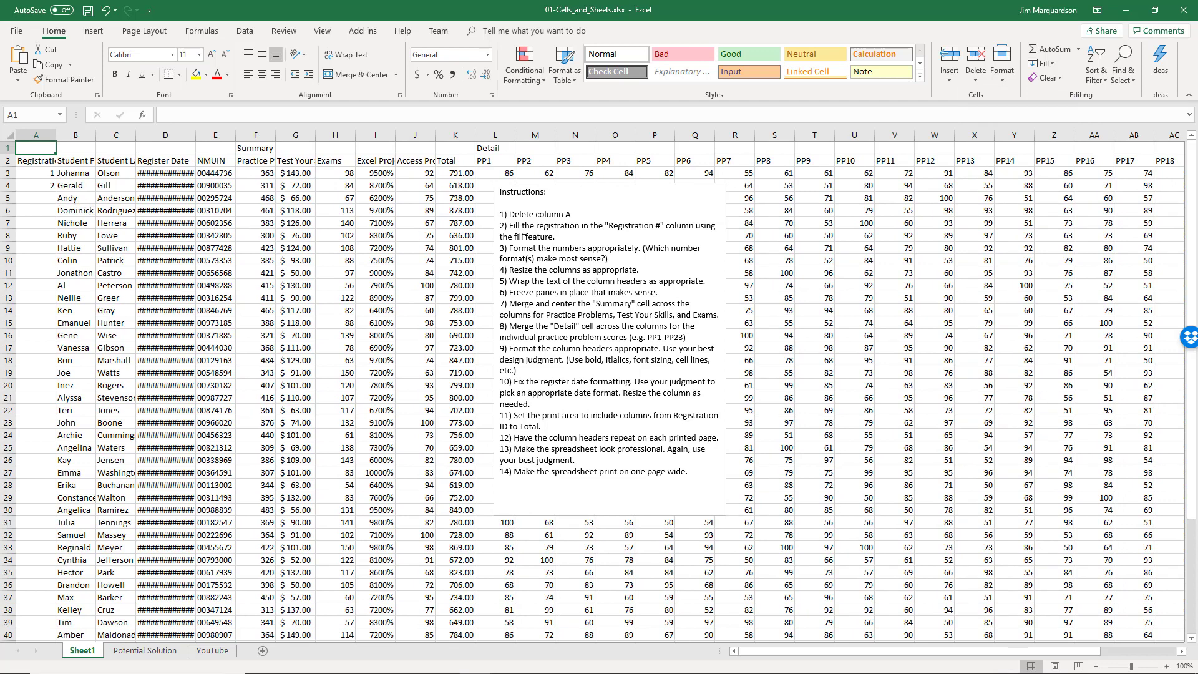
Extend the series 1, 2 from A3:A4 down the Registration # column to row 52
left_click(38, 160)
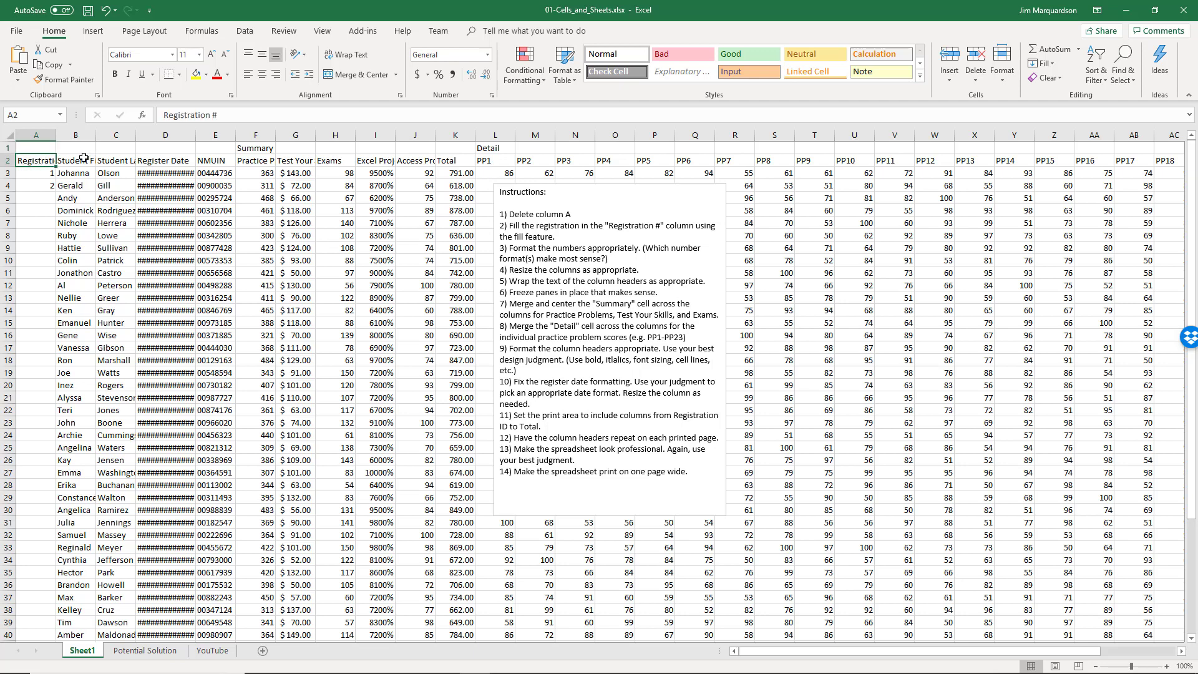
left_click_drag(47, 178, 45, 186)
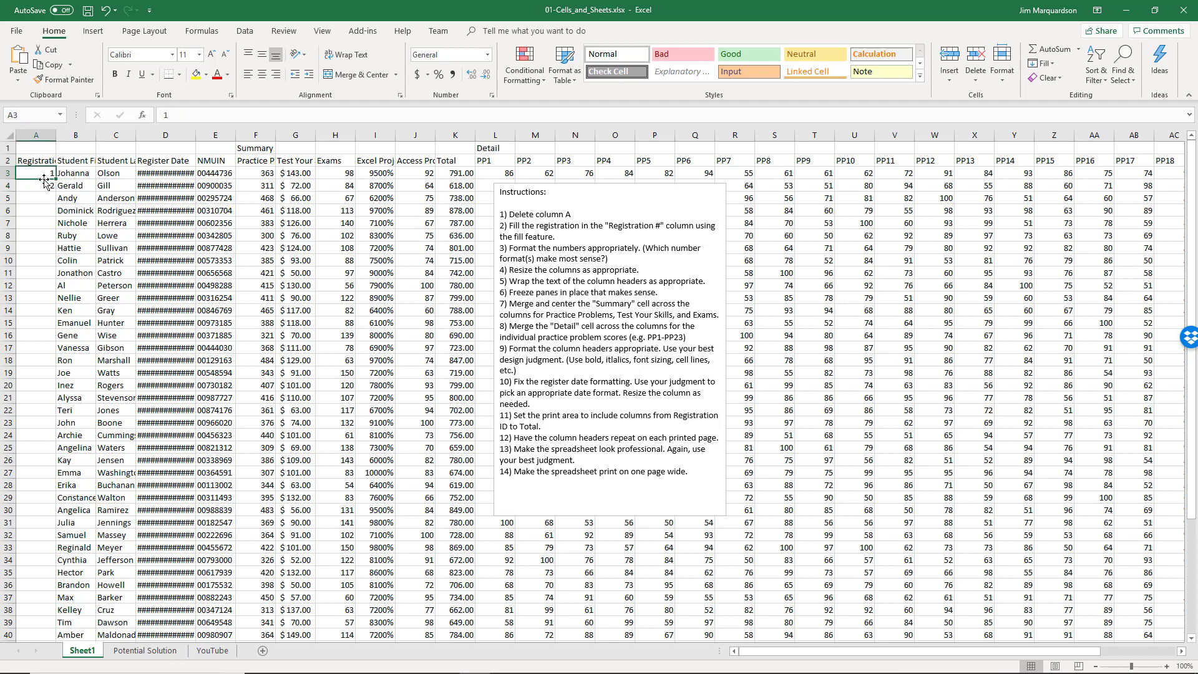
left_click(45, 185)
left_click(44, 195)
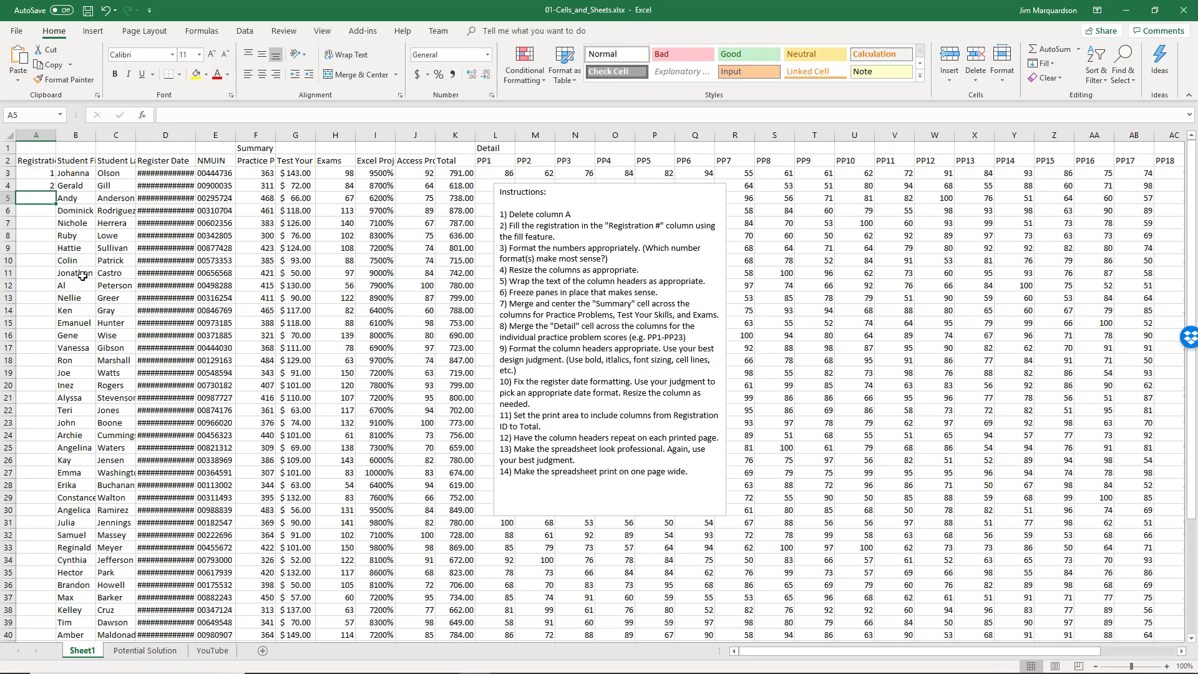
scroll(71, 234, "down", 5)
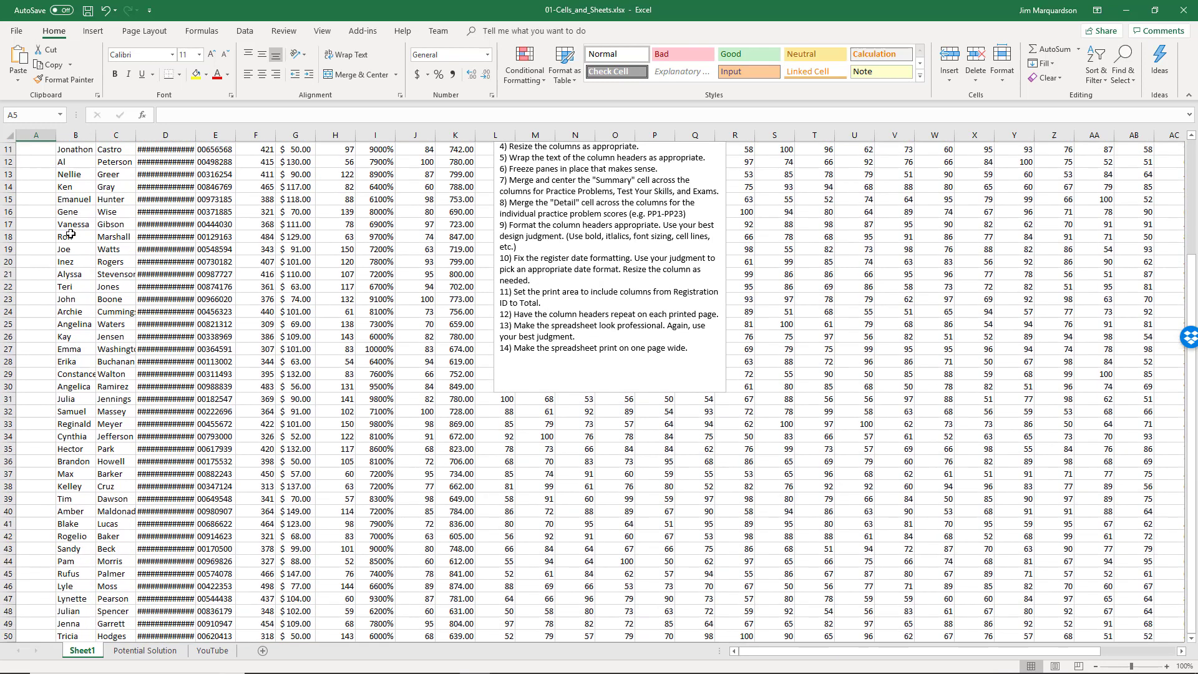
scroll(71, 234, "up", 6)
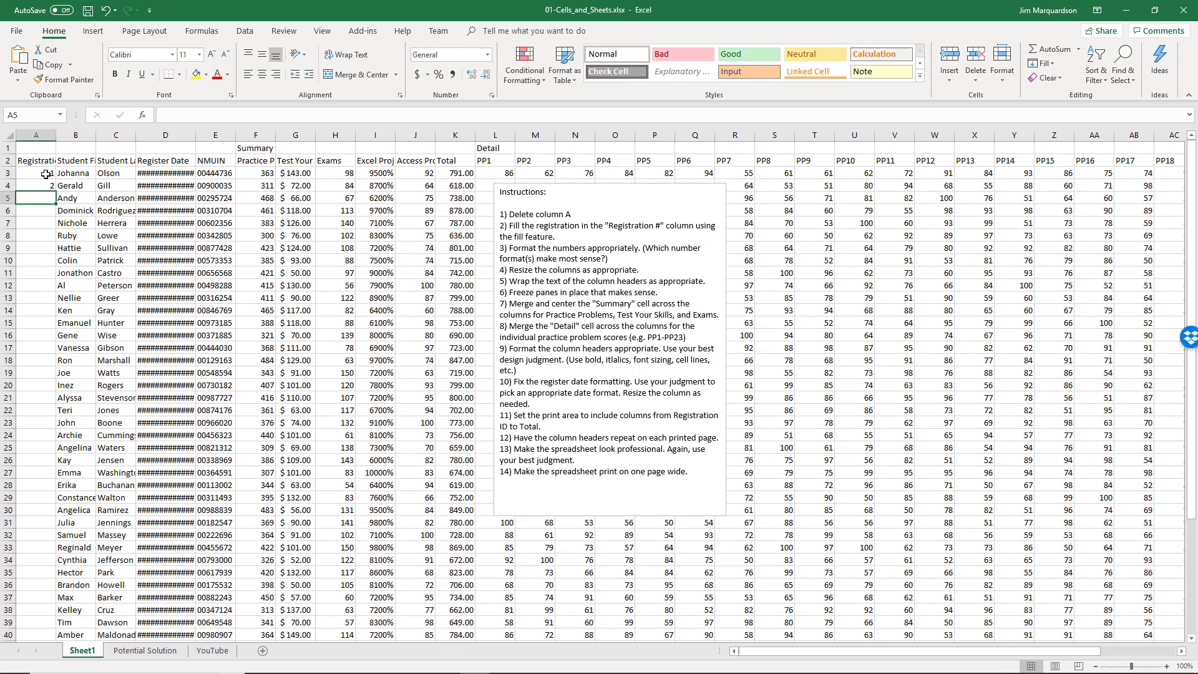
left_click_drag(46, 174, 44, 191)
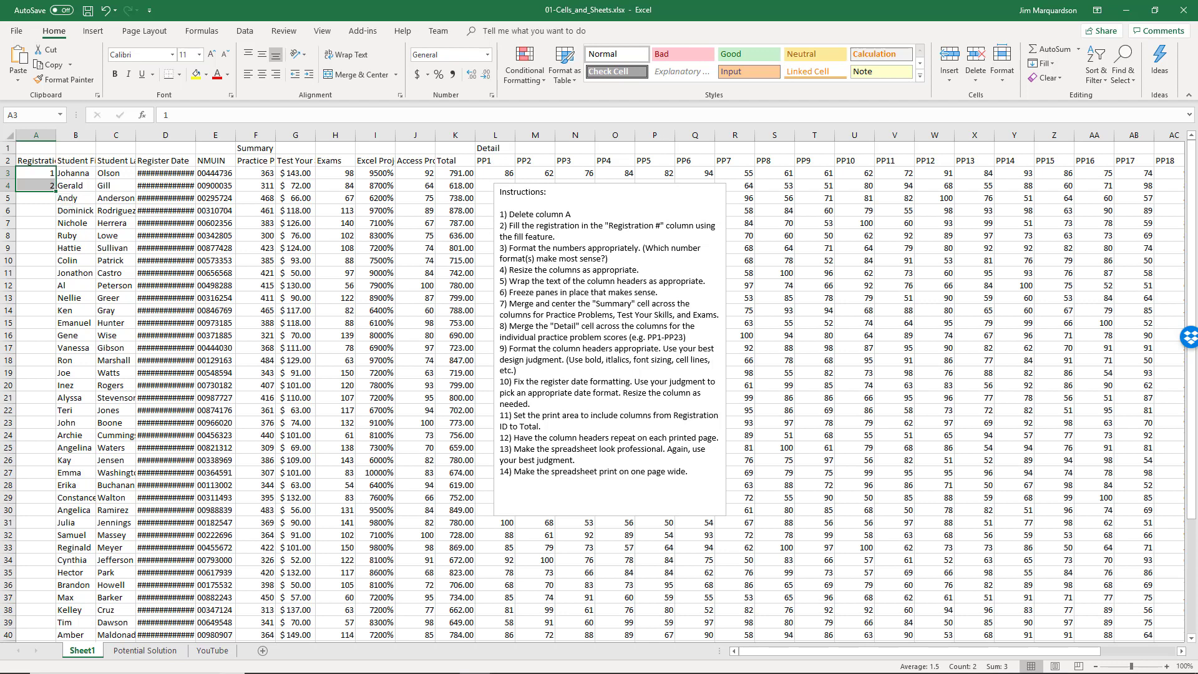
left_click(56, 179)
left_click_drag(55, 191, 59, 503)
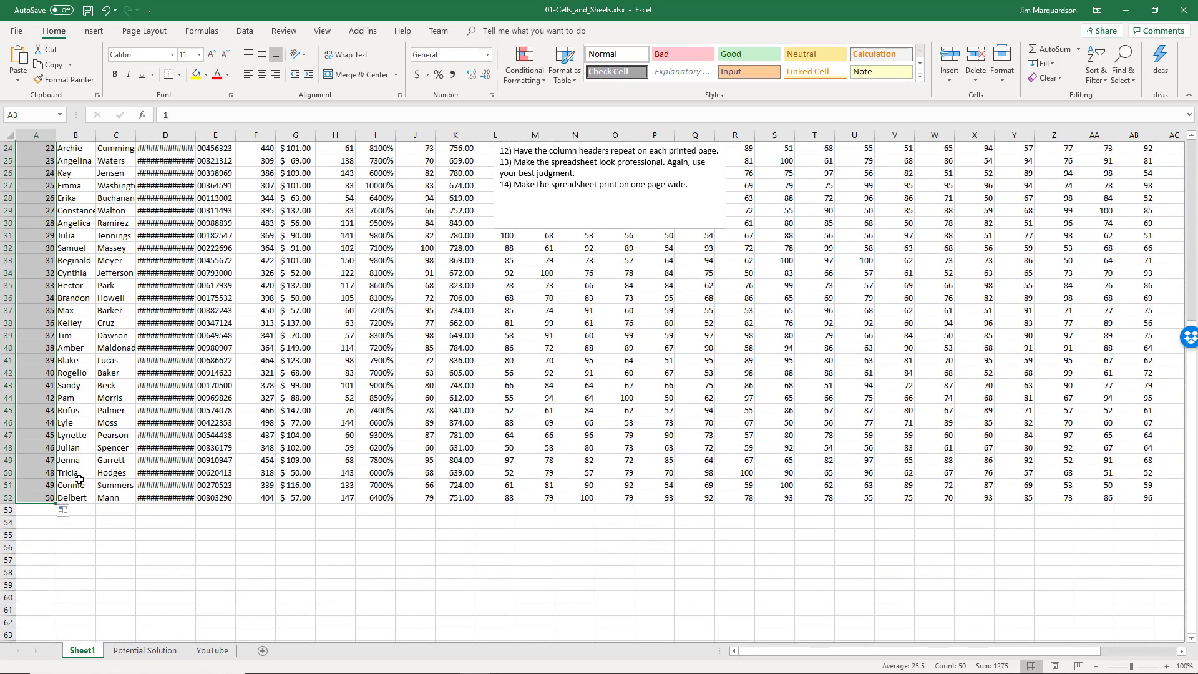
Check the filled registration numbers in column A, including the stored content of individual cells
left_click(43, 497)
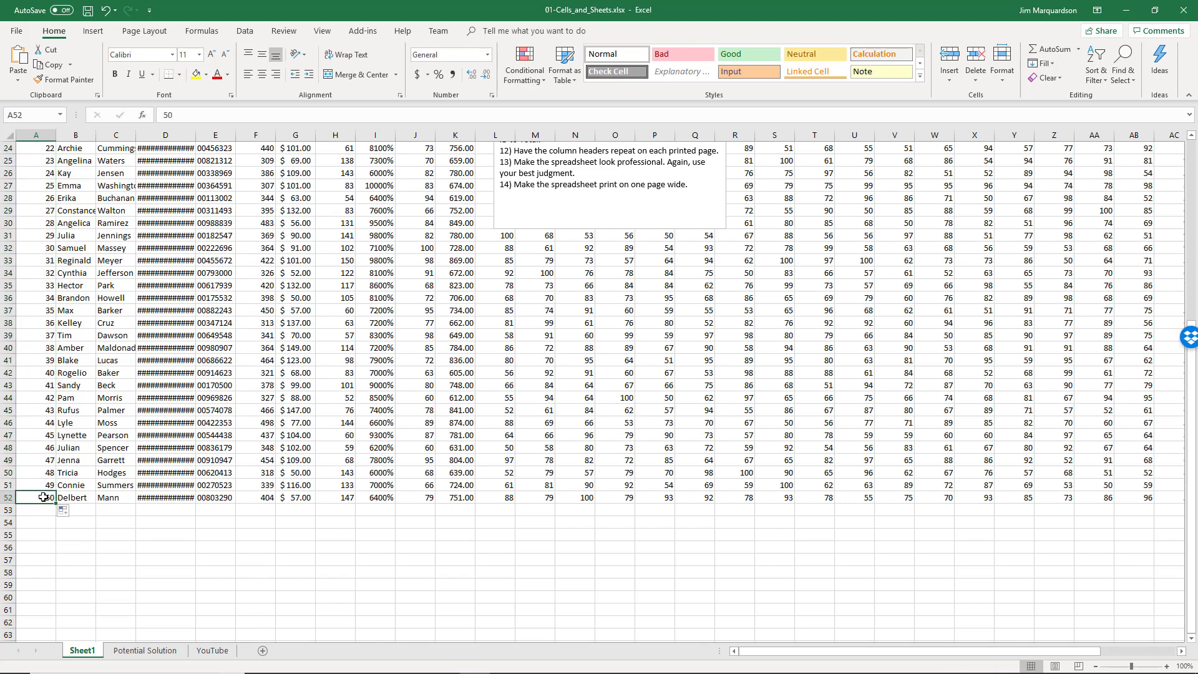
left_click(40, 373)
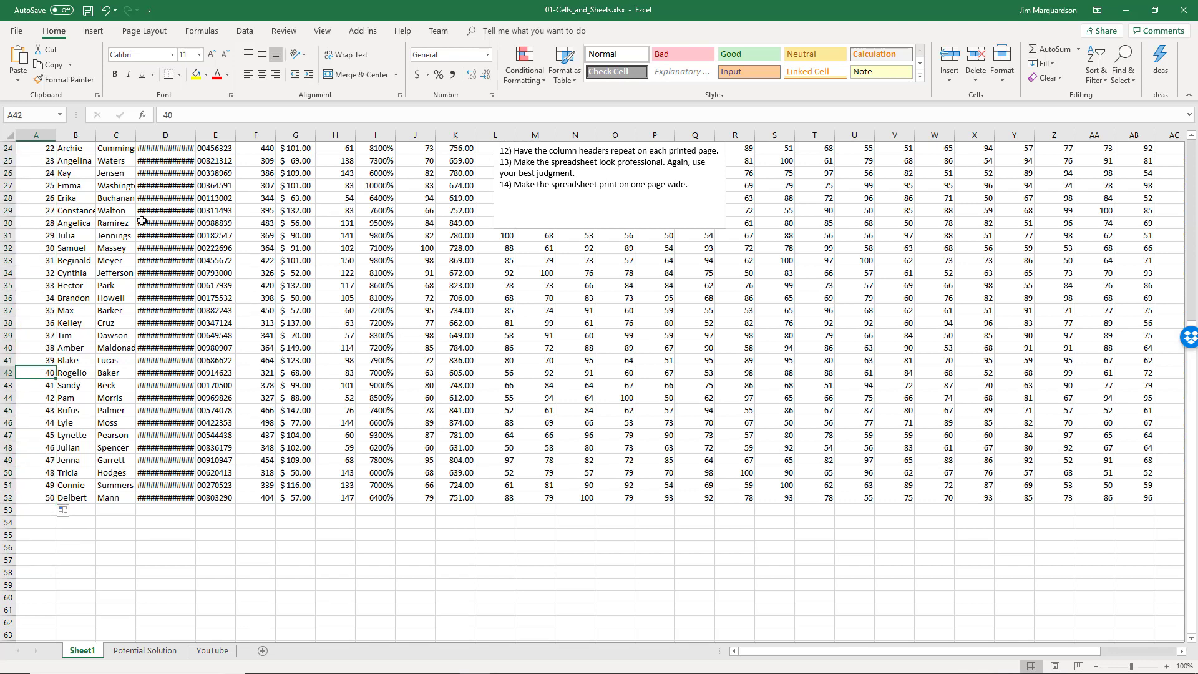
left_click(183, 114)
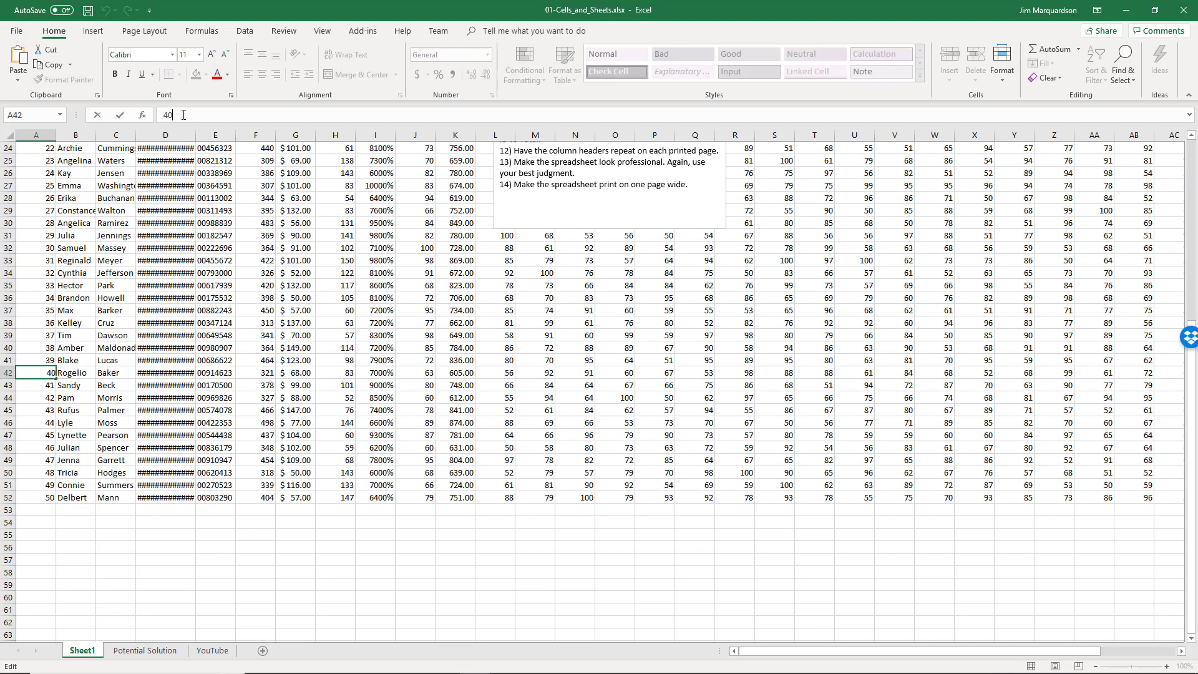
left_click(41, 249)
key("Up")
key("Up")
key("Up")
key("Up")
key("Up")
key("Up")
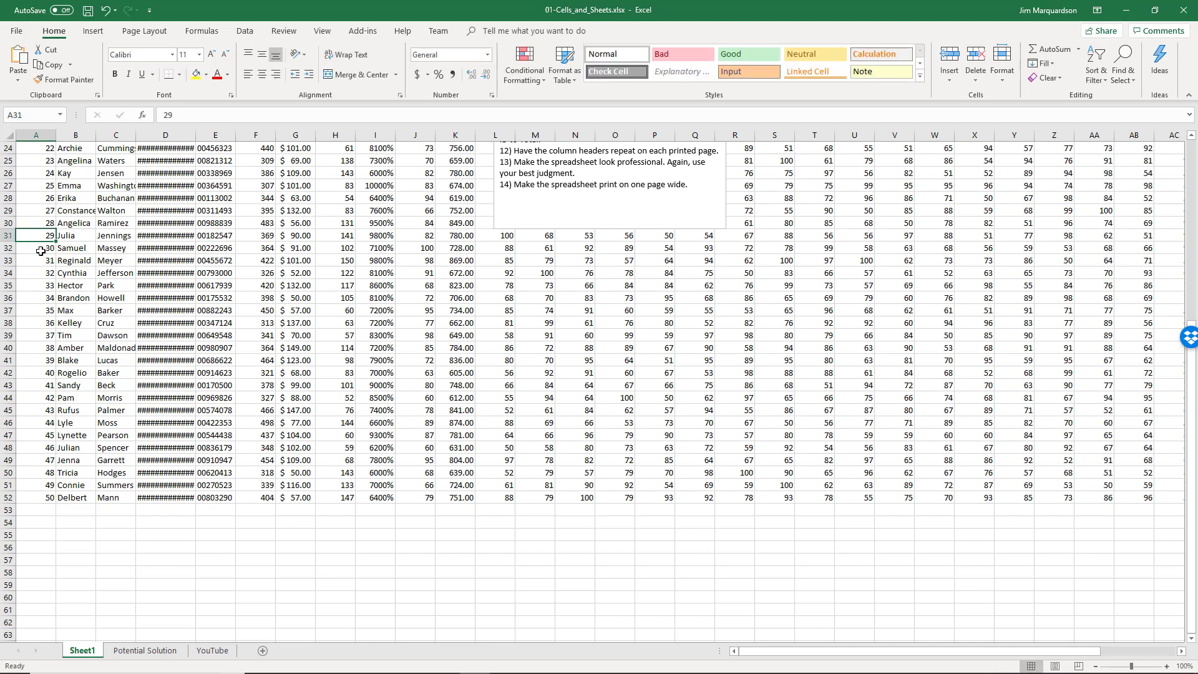
scroll(68, 270, "up", 8)
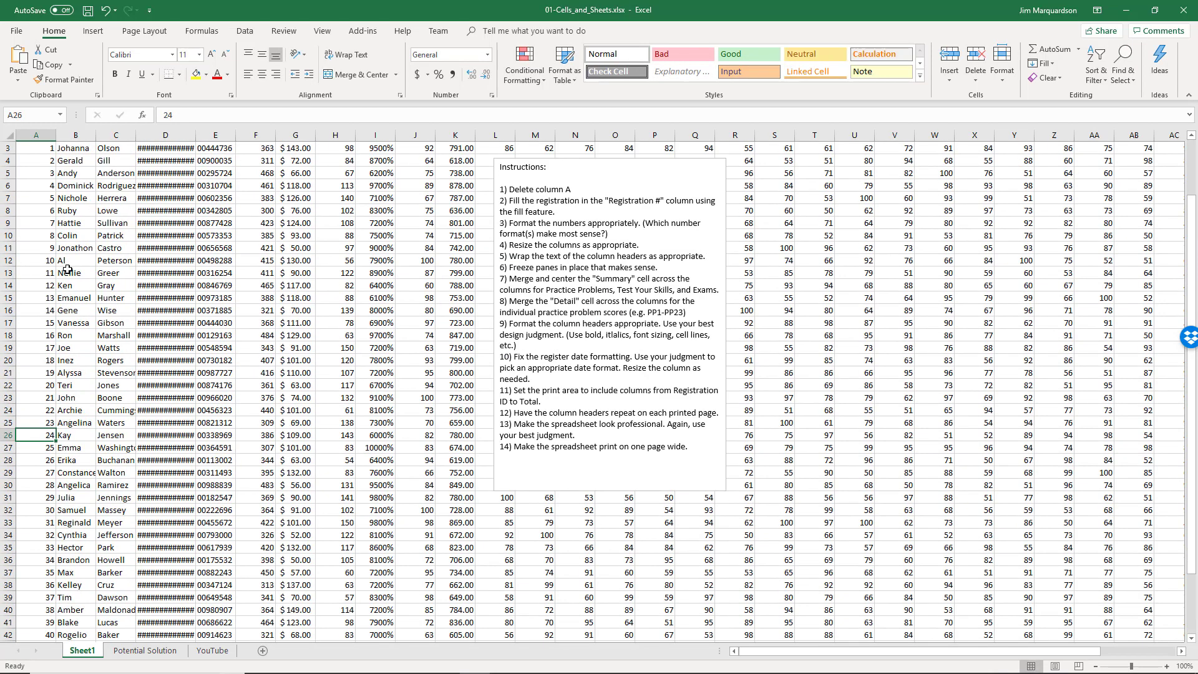
Undo the series fill in the Registration # column so only the first two numbers remain
left_click(105, 11)
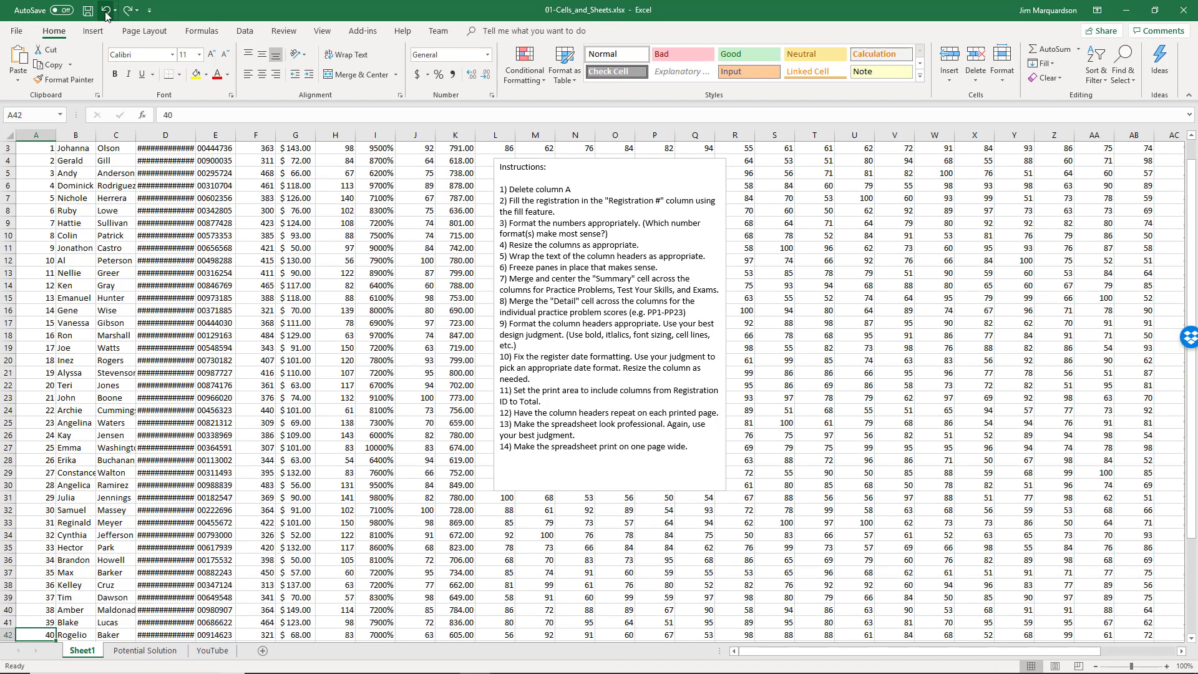
left_click(105, 10)
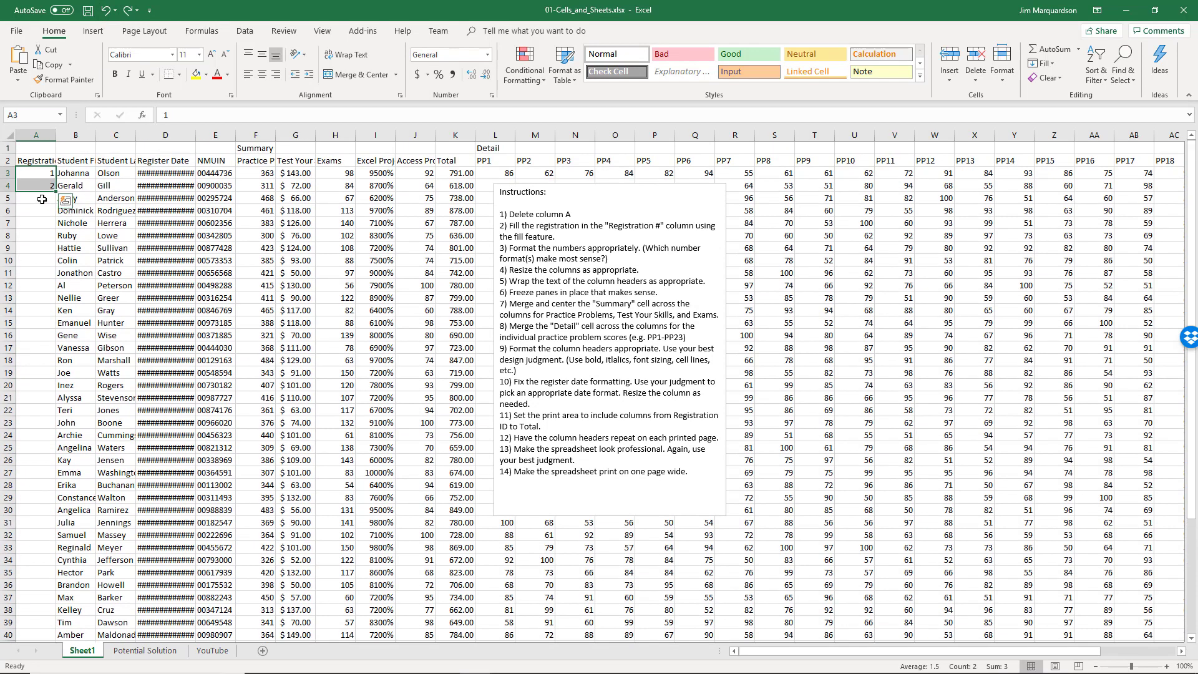
left_click(41, 199)
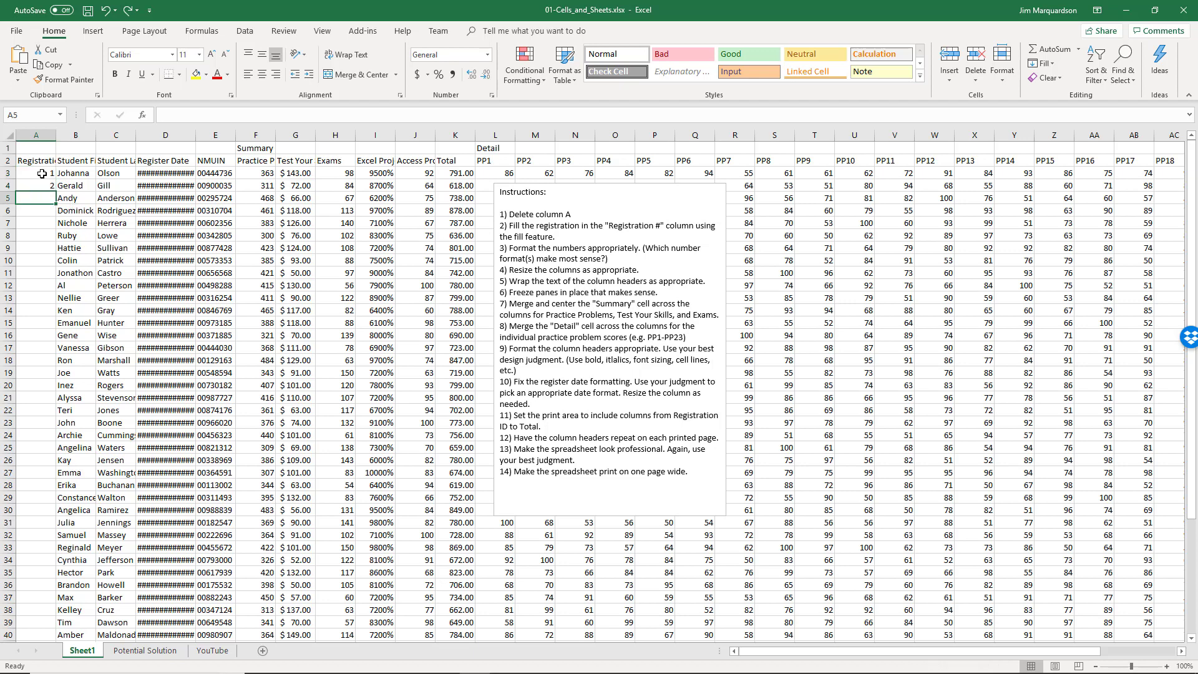
Auto-fill the Registration # series from A3:A4 down to the last student row, and check the column to its end
left_click_drag(42, 176, 41, 182)
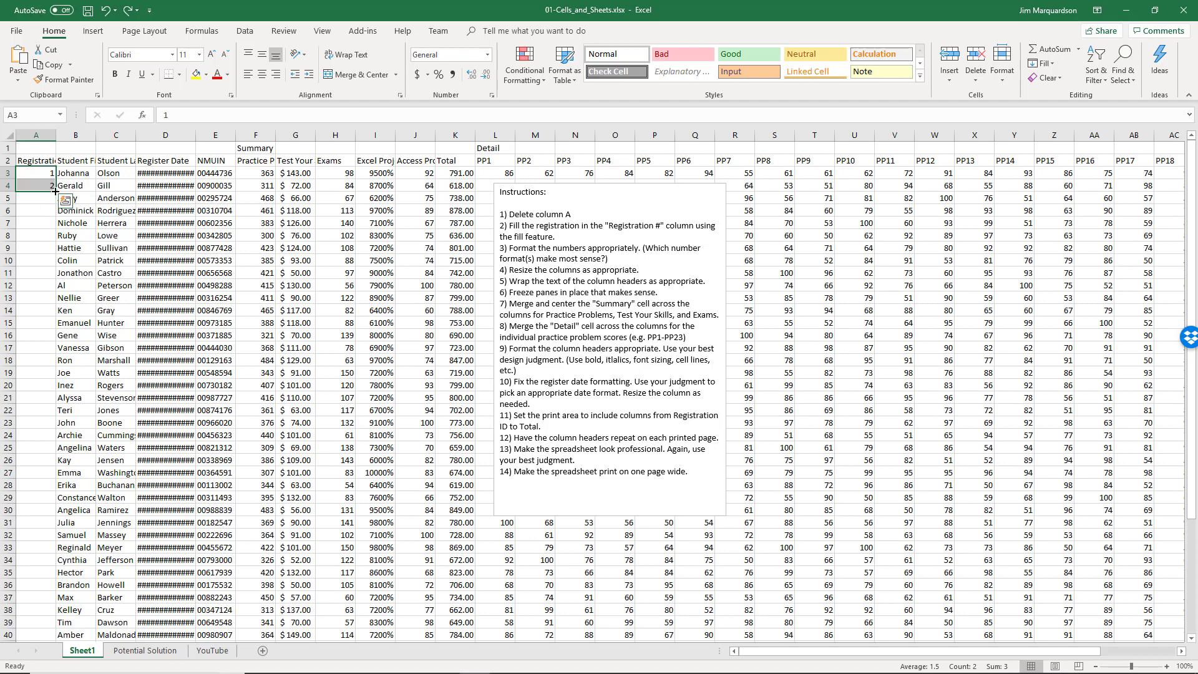
double_click(55, 191)
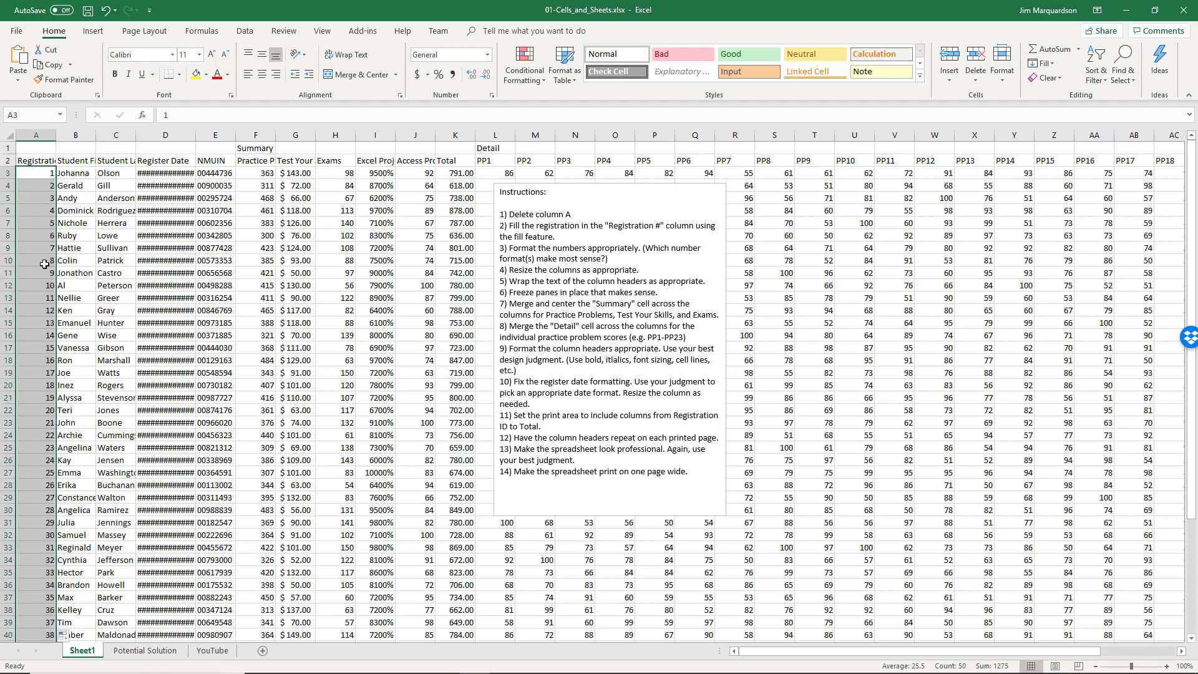
scroll(45, 264, "down", 7)
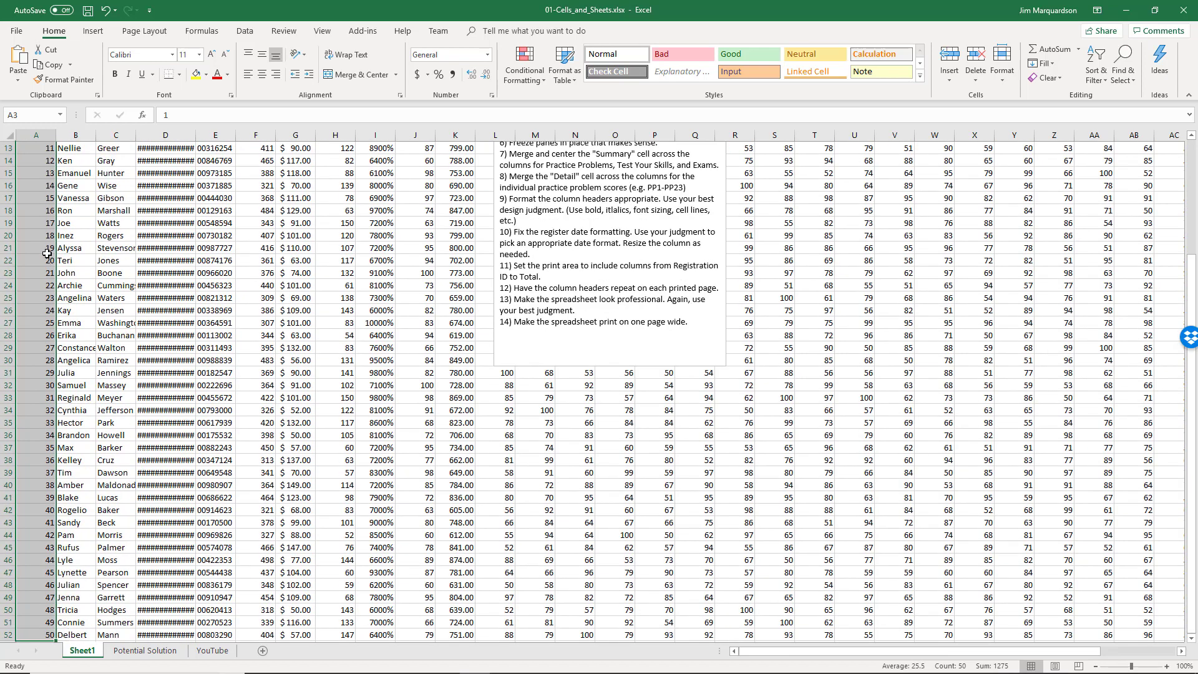
scroll(47, 256, "down", 2)
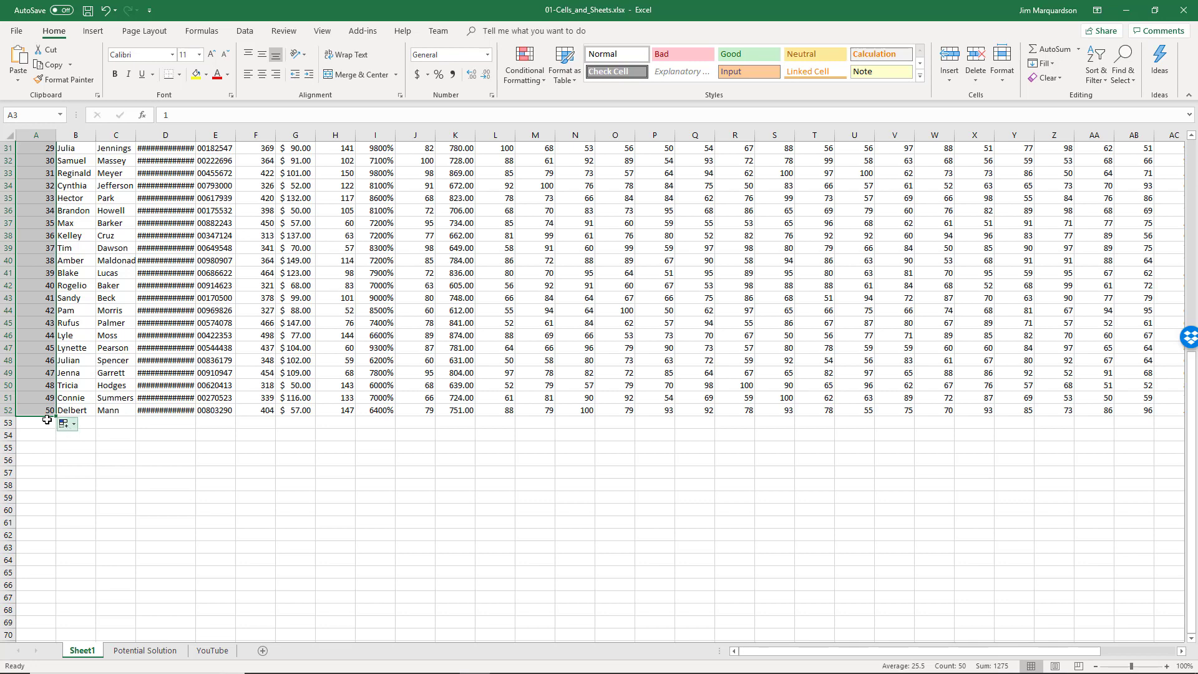
scroll(41, 411, "up", 10)
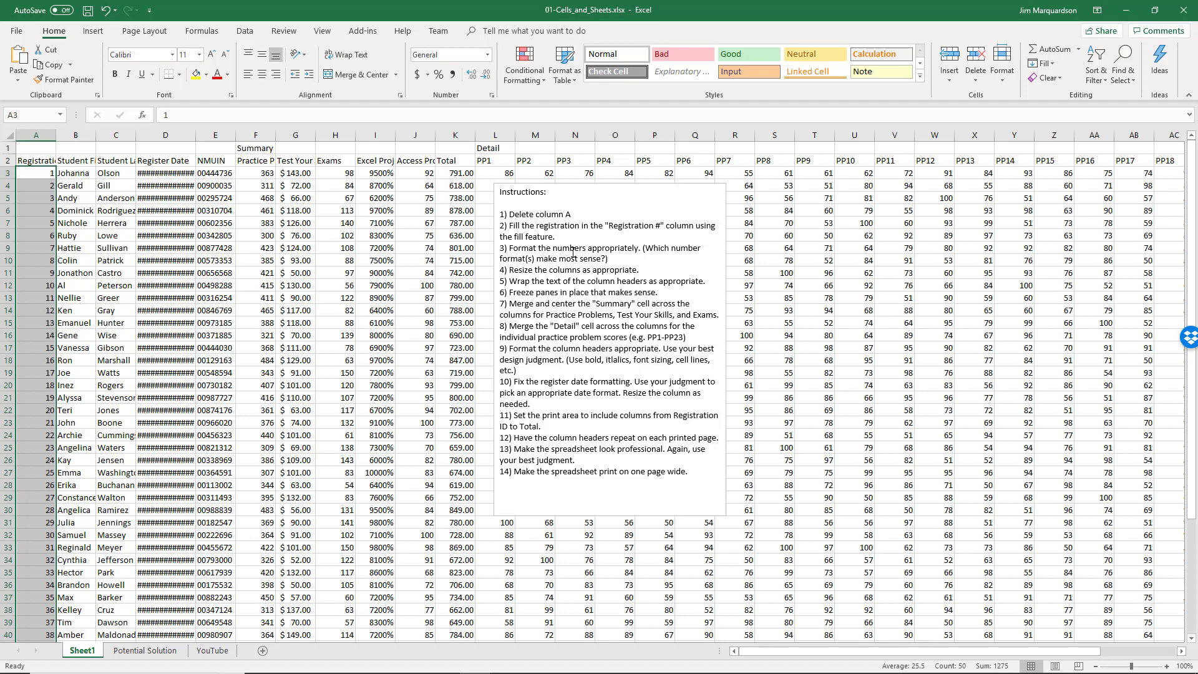
Format the Test Your Skills scores from G3 down to the last student row in Comma style with no decimal places
left_click_drag(509, 249, 522, 253)
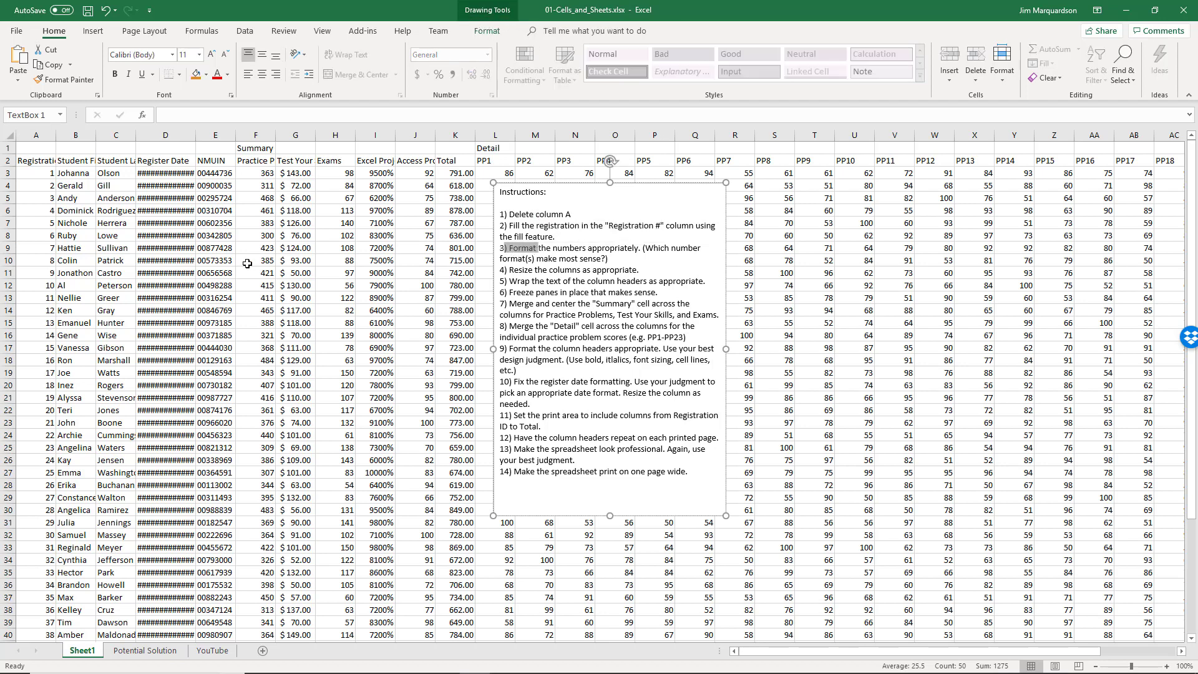
left_click(250, 263)
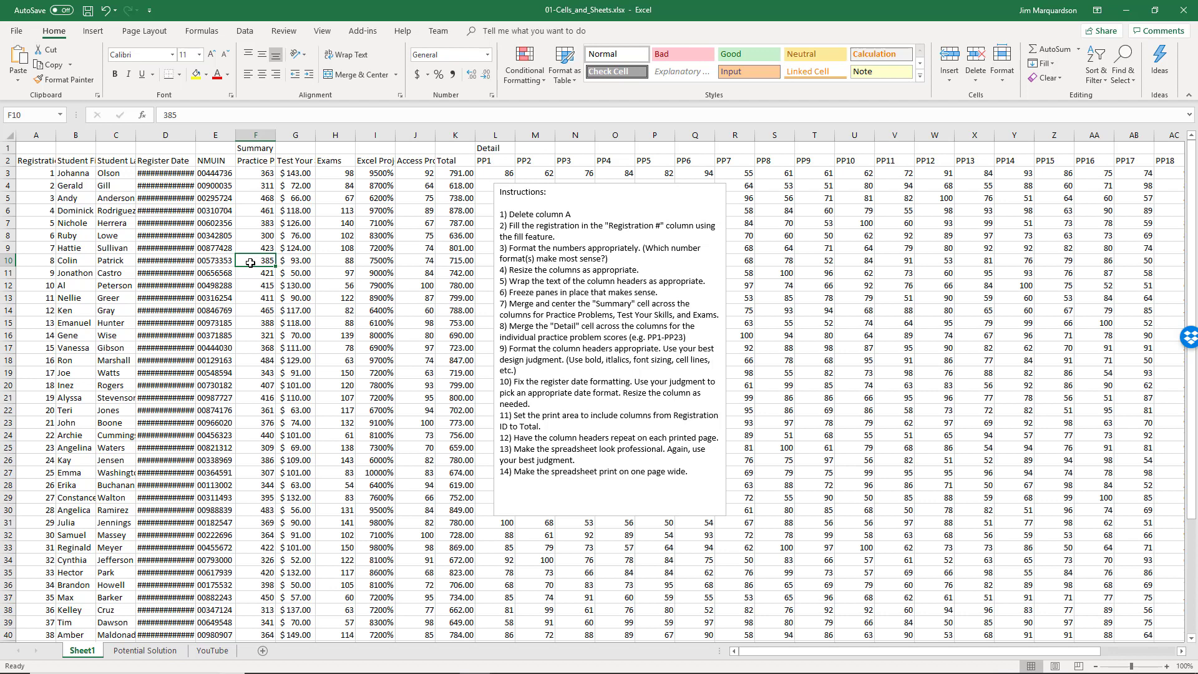
left_click(402, 268)
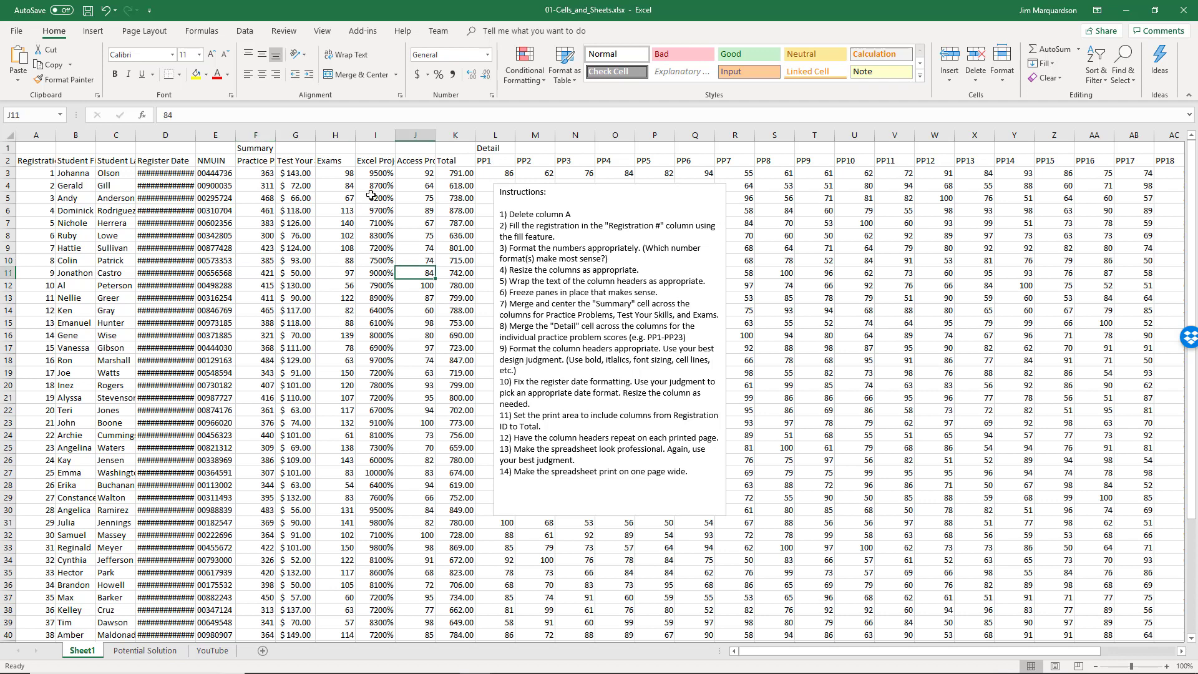
left_click(302, 161)
left_click(297, 175)
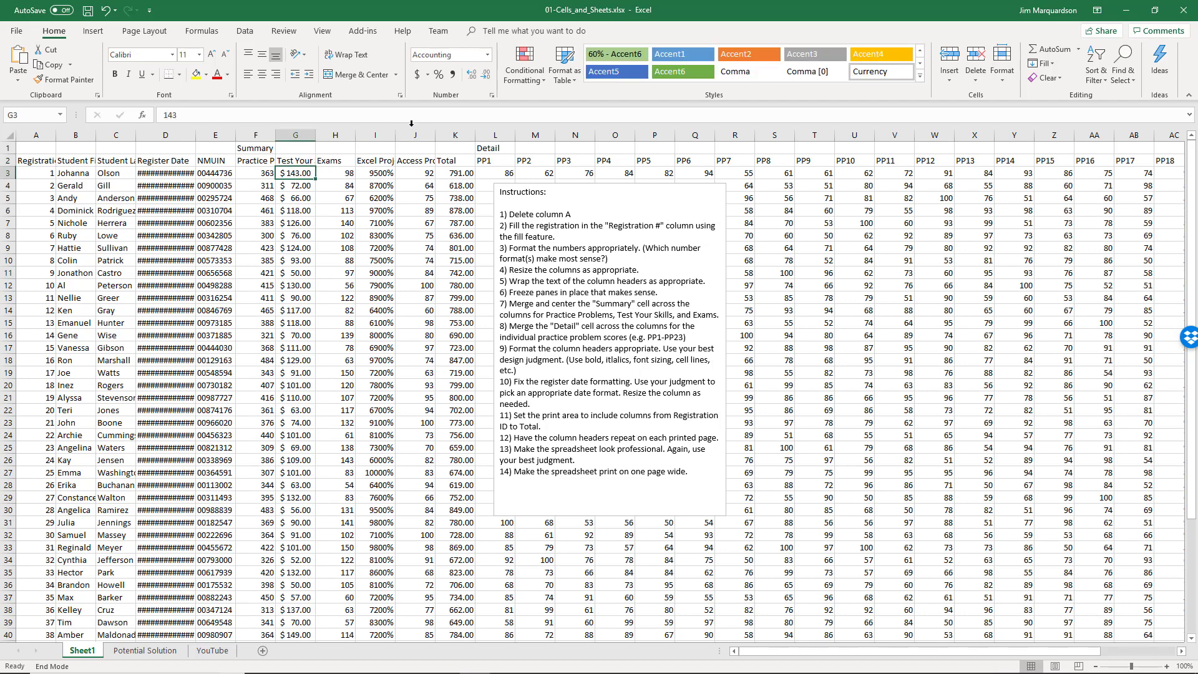
key("ctrl+shift+Down")
scroll(456, 323, "up", 4)
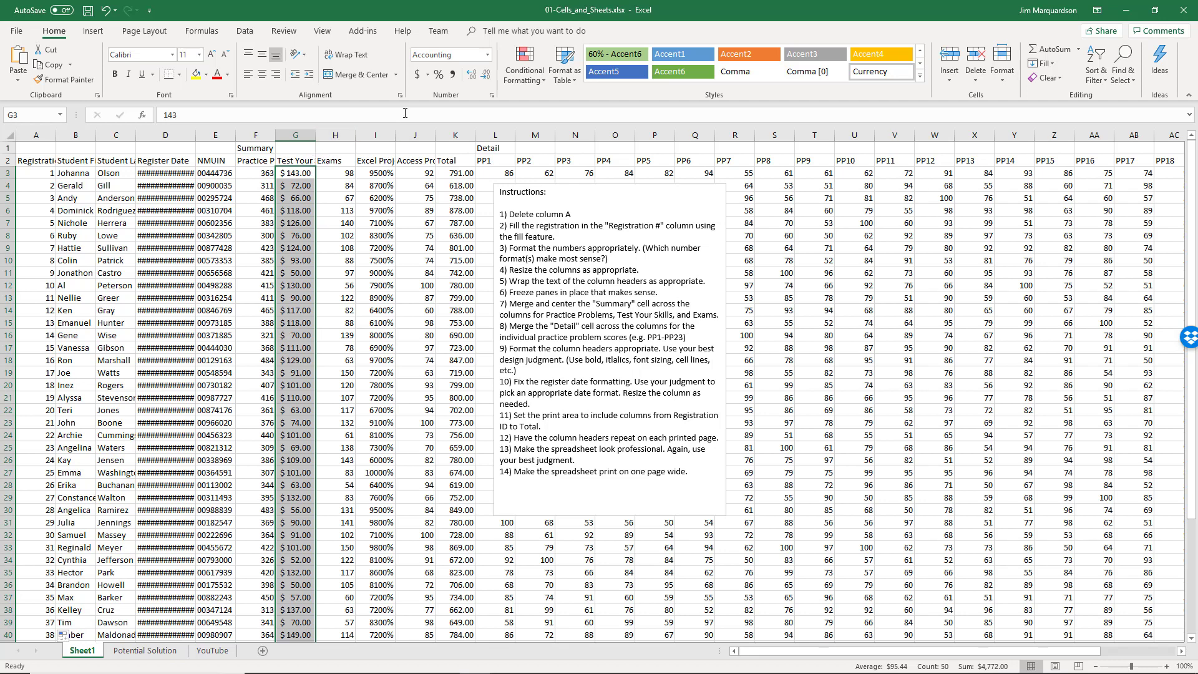
left_click(453, 75)
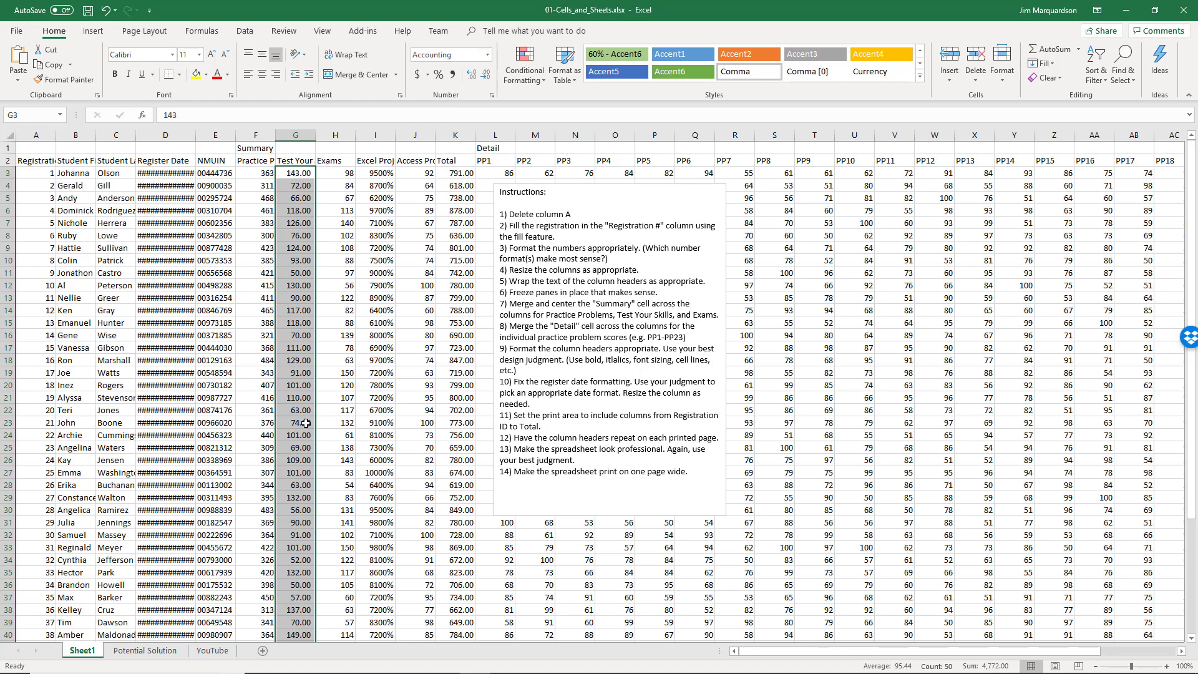
left_click(484, 77)
left_click(484, 77)
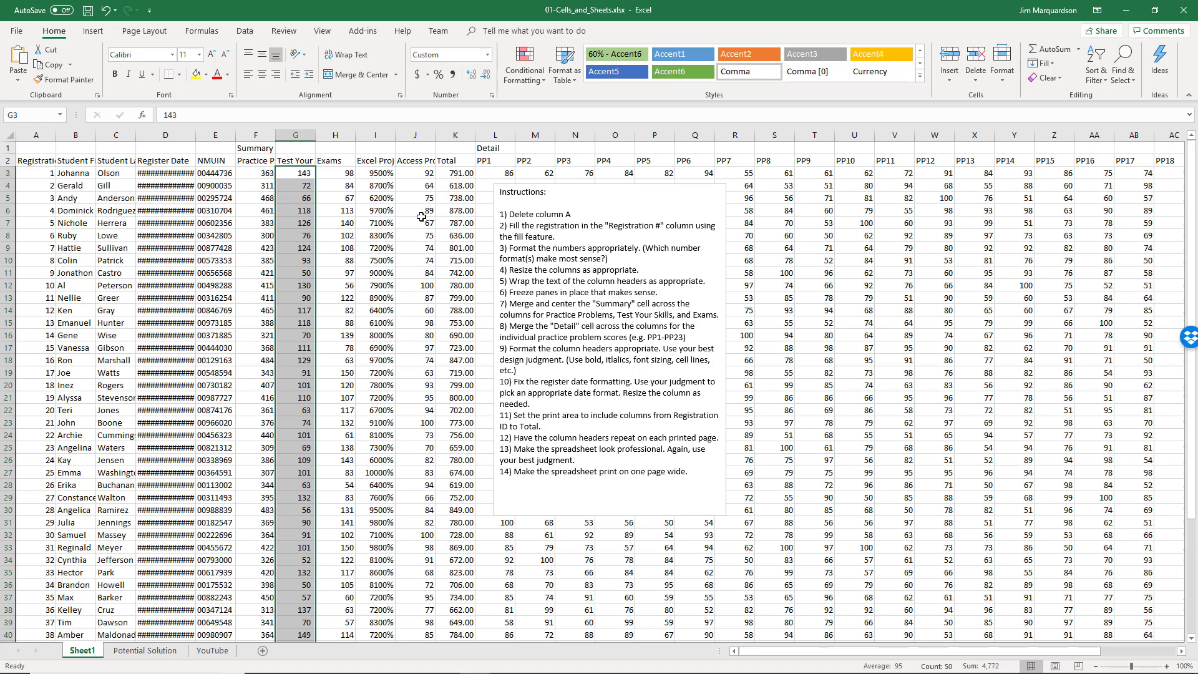
Format the Excel Project scores in I3:I52 in Comma style with no decimal places
left_click(381, 174)
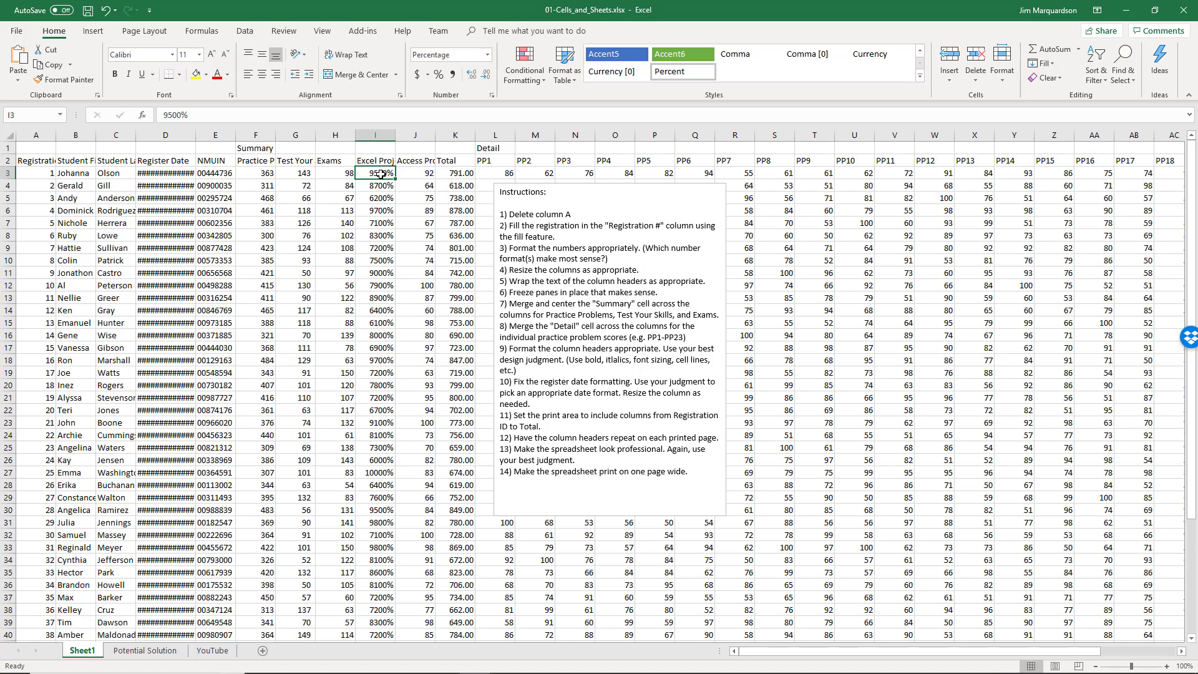
scroll(378, 215, "down", 3)
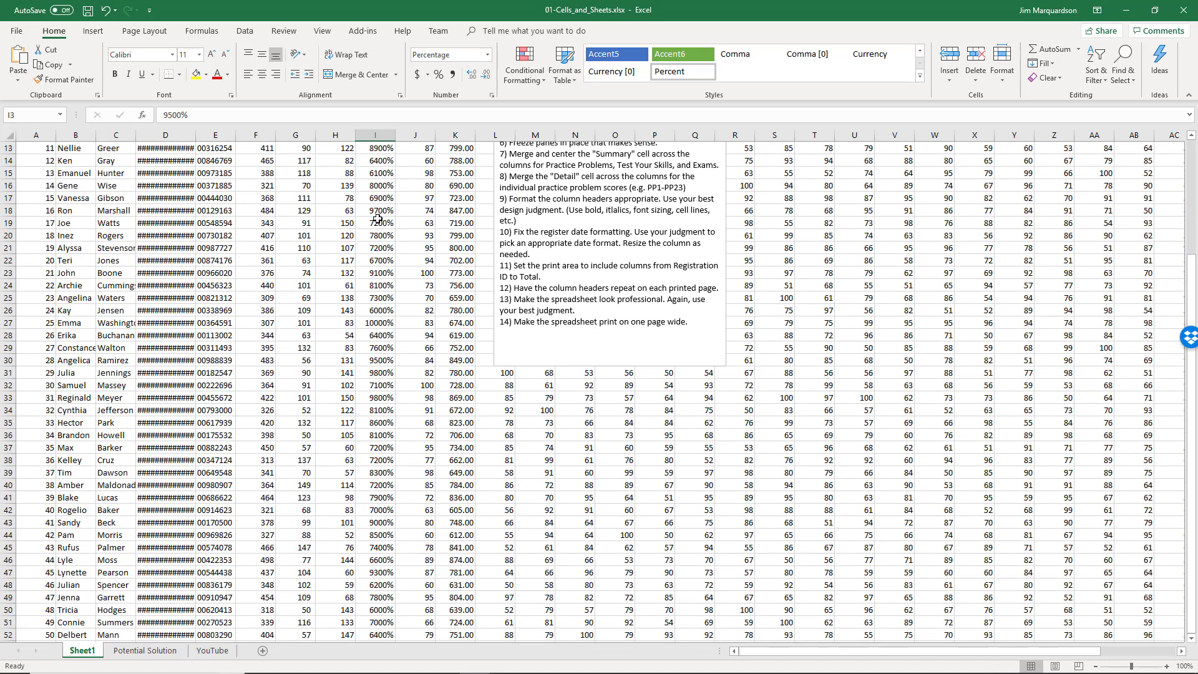
scroll(377, 218, "down", 3)
left_click(374, 522)
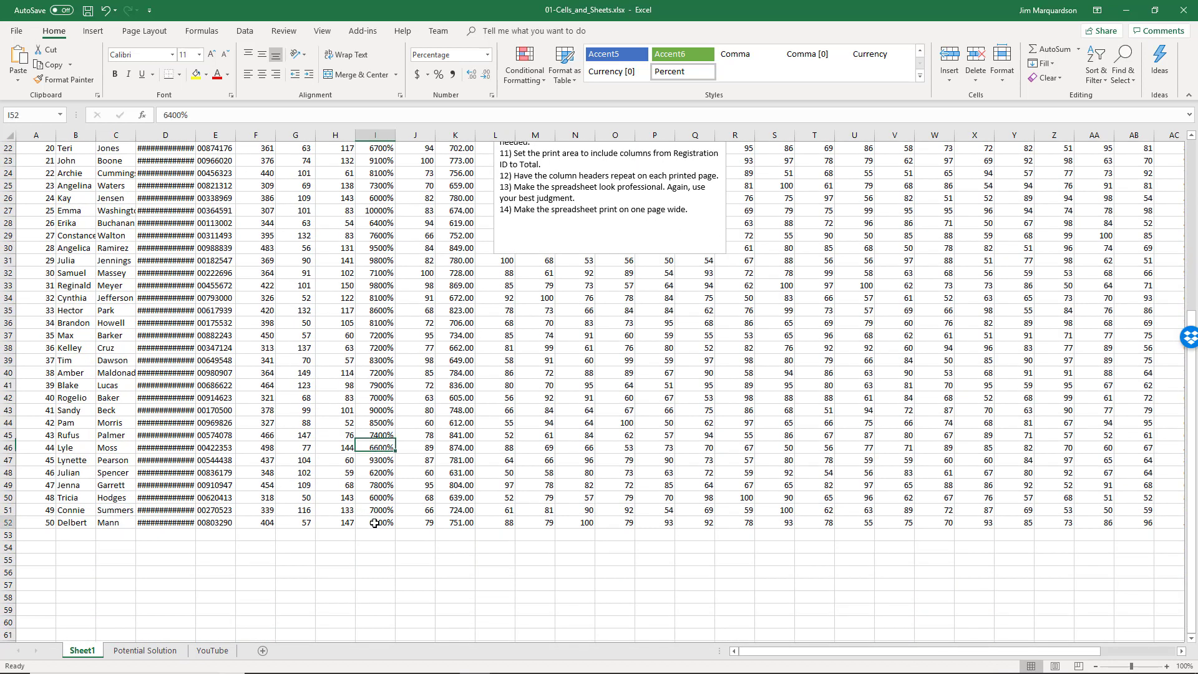
left_click_drag(374, 523, 379, 173)
left_click(452, 77)
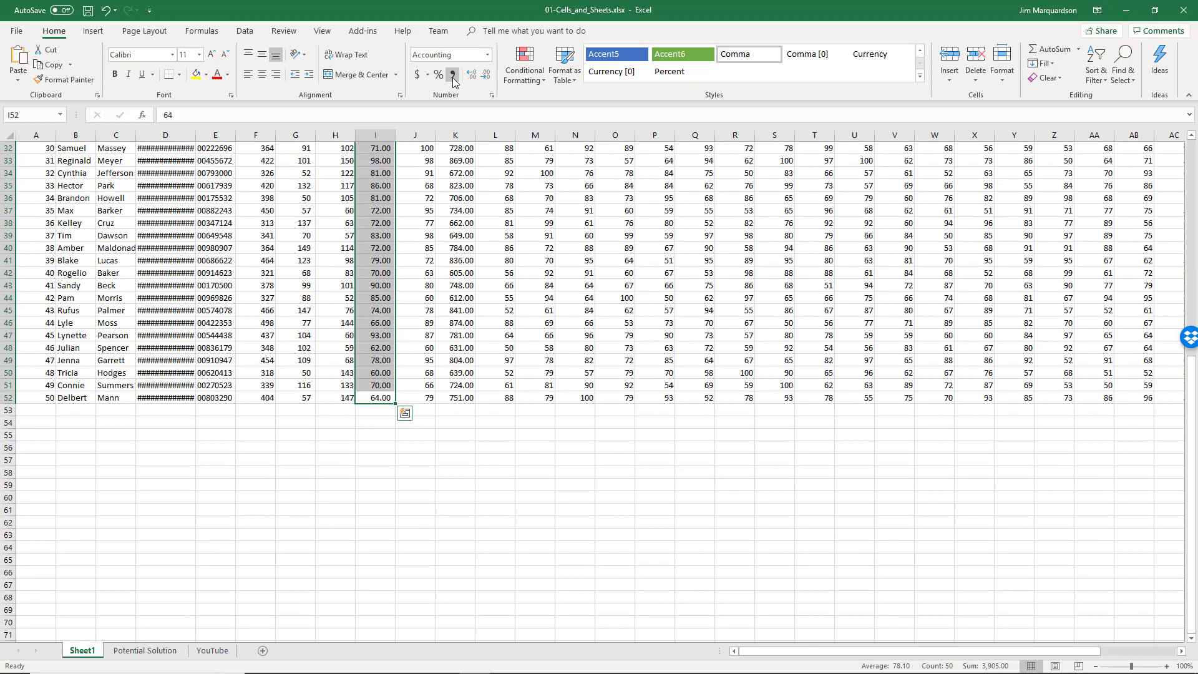
scroll(428, 214, "up", 10)
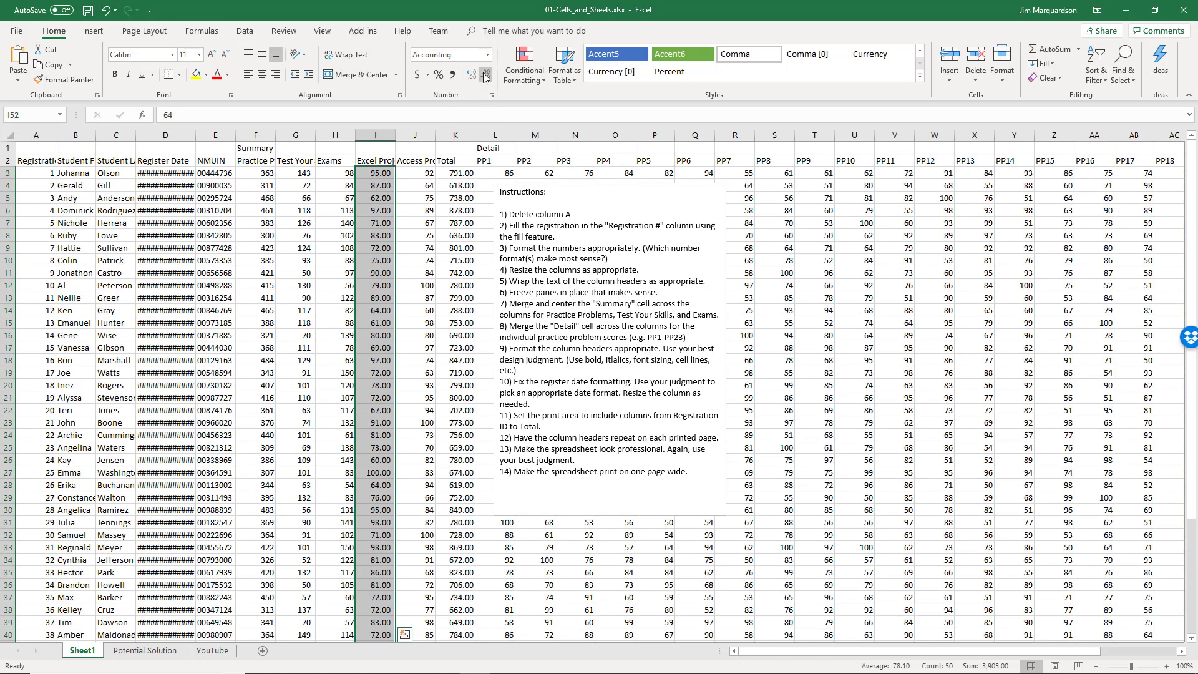
left_click(486, 77)
left_click(486, 77)
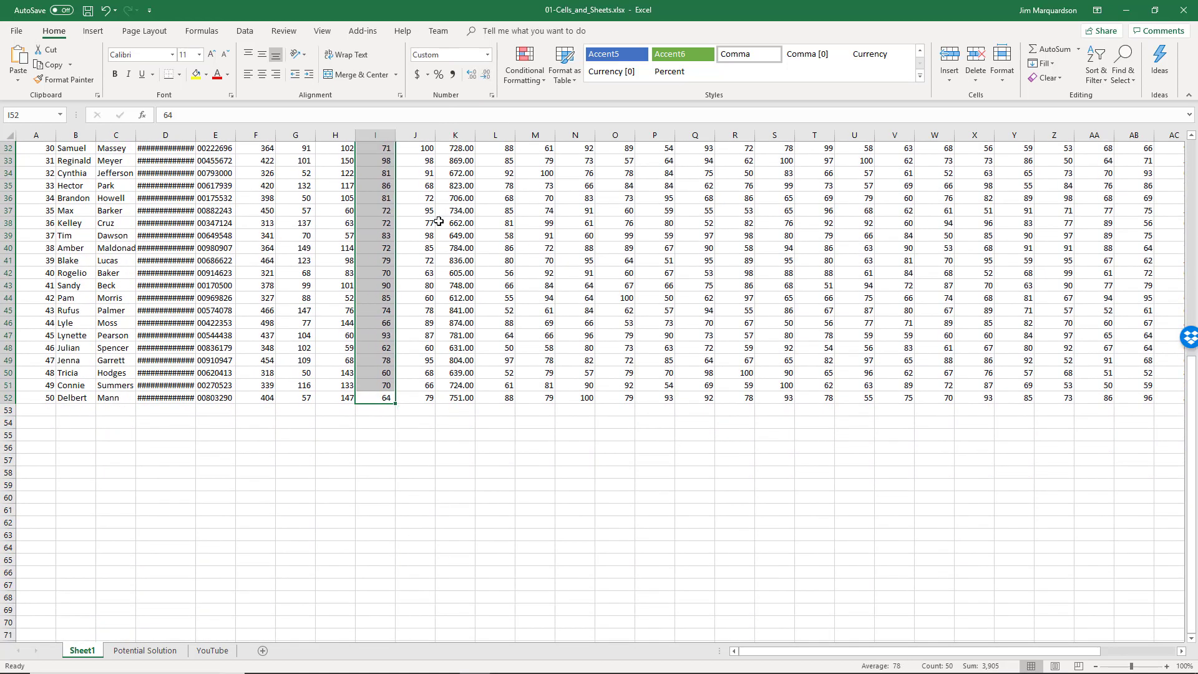
Copy the Excel Project scores' number format onto the Total column with Format Painter and check it down to the last student row
scroll(423, 241, "up", 11)
scroll(372, 351, "down", 4)
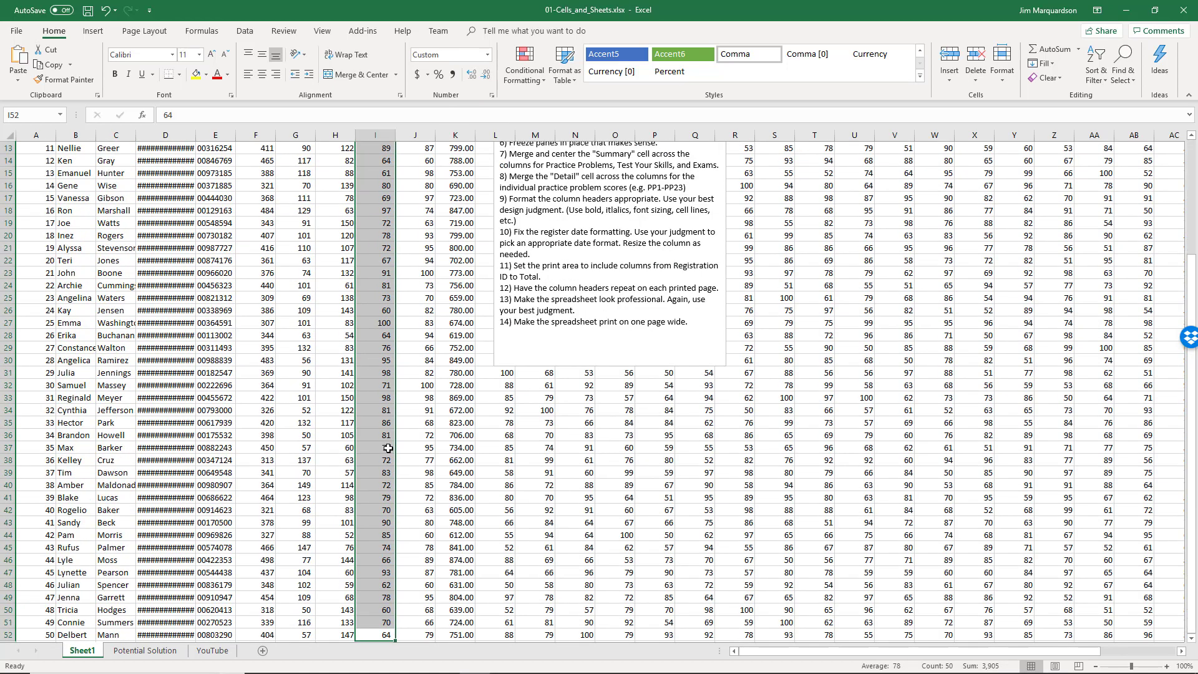
scroll(388, 448, "down", 3)
scroll(388, 382, "up", 6)
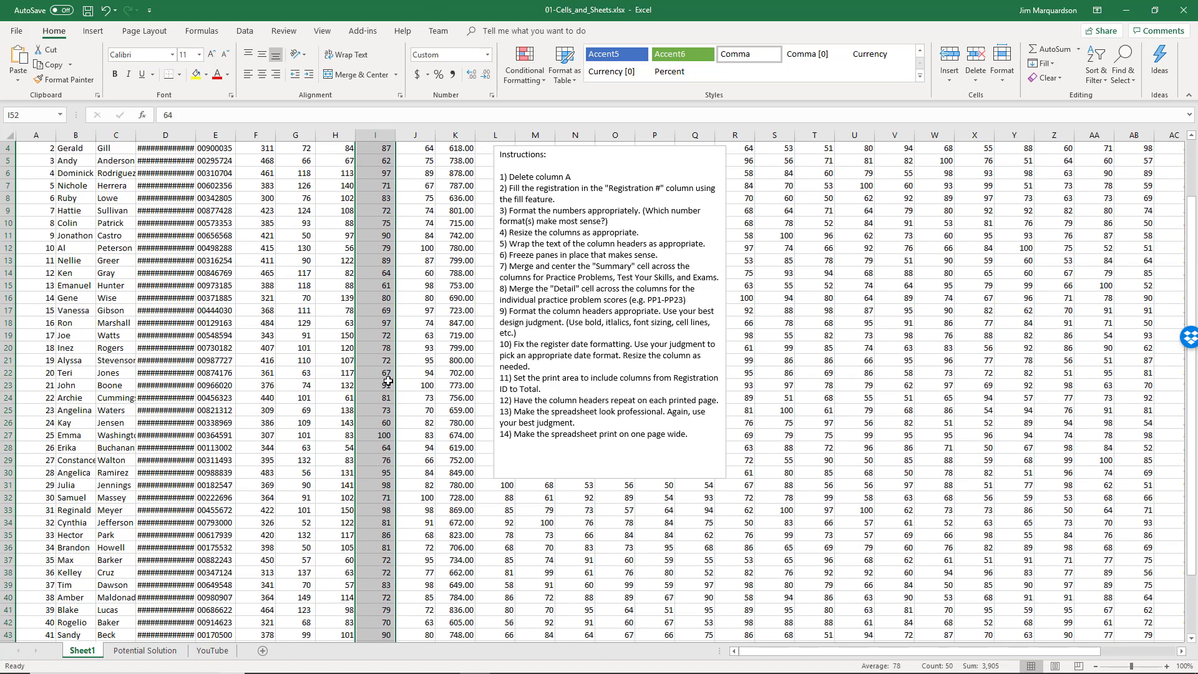
scroll(388, 381, "up", 1)
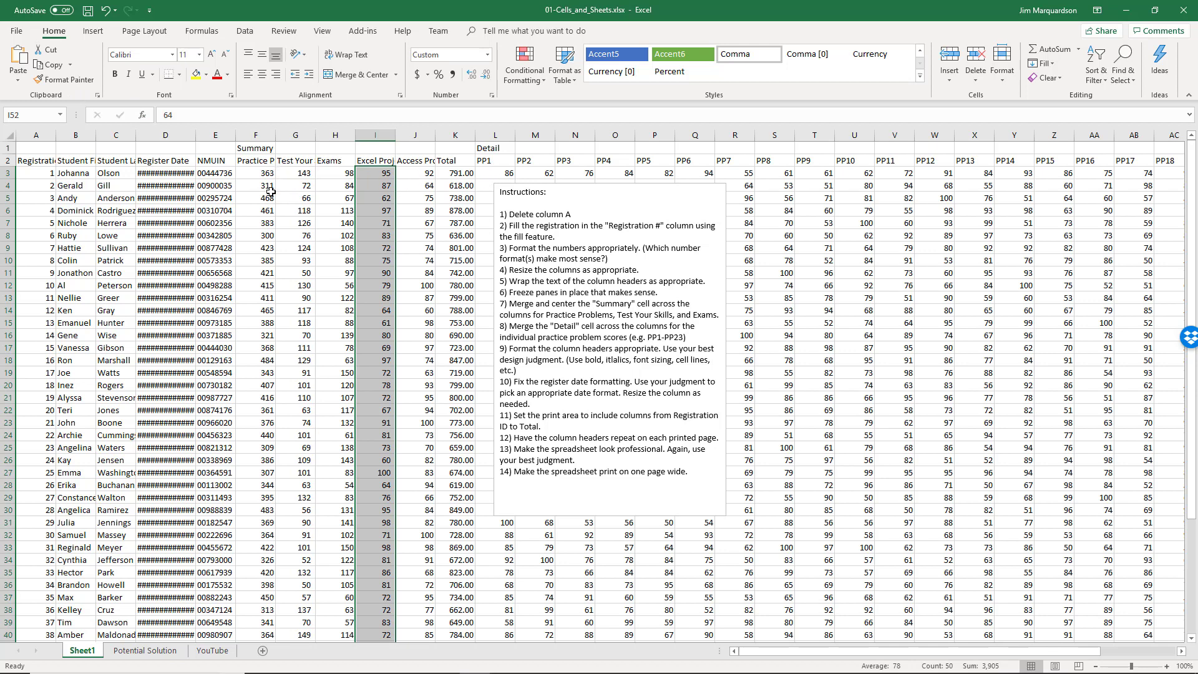
left_click(57, 81)
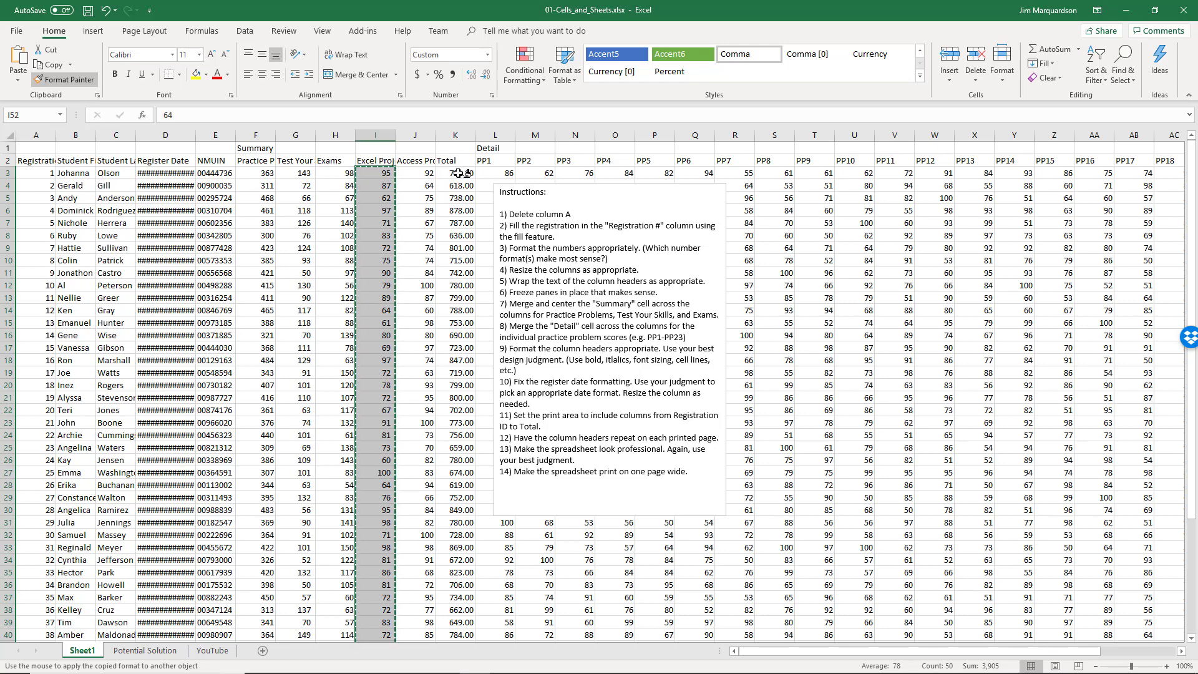
left_click(462, 173)
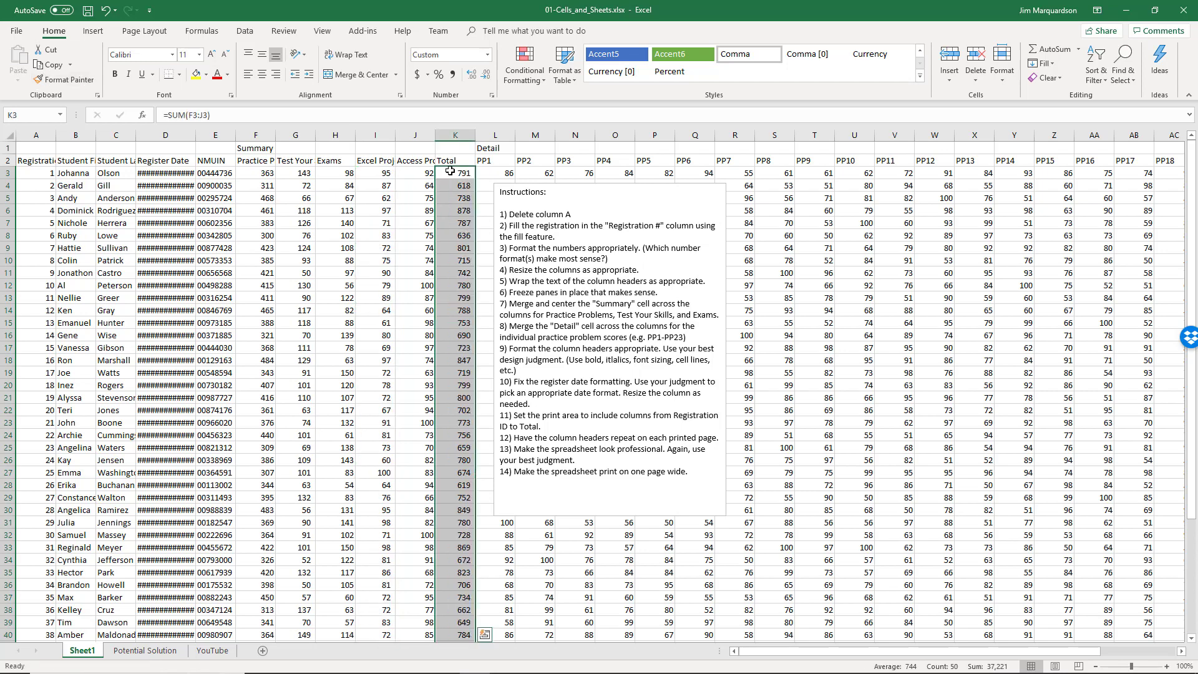
scroll(452, 181, "down", 5)
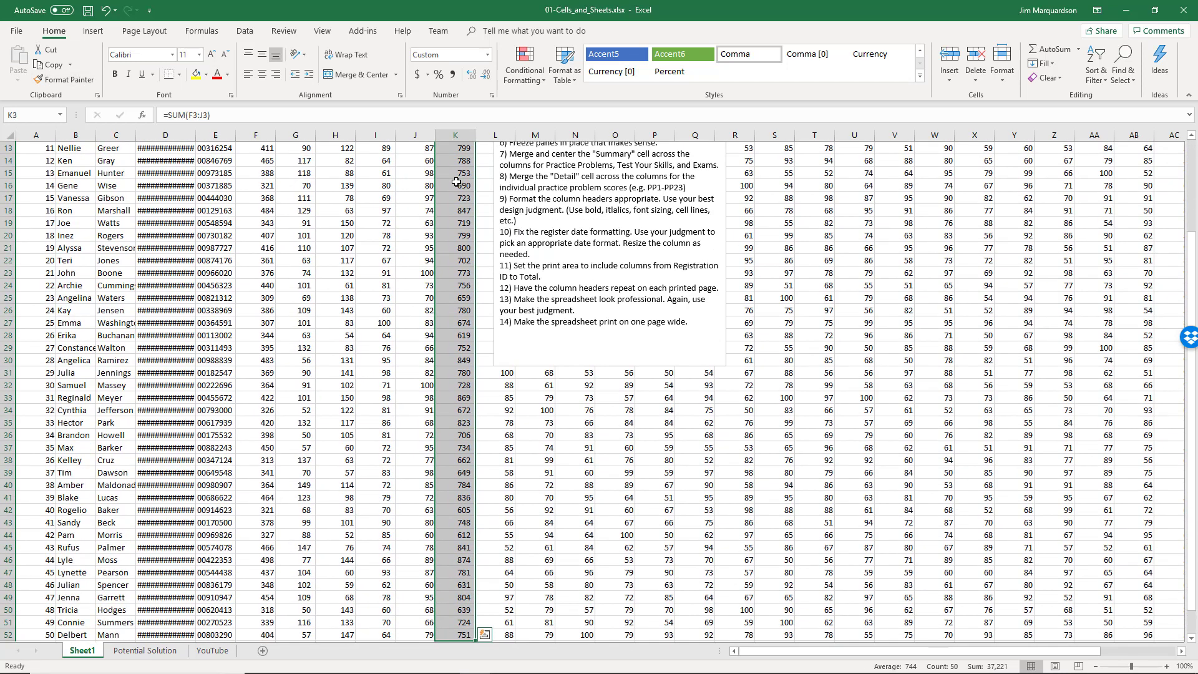
scroll(456, 182, "down", 1)
scroll(456, 182, "up", 6)
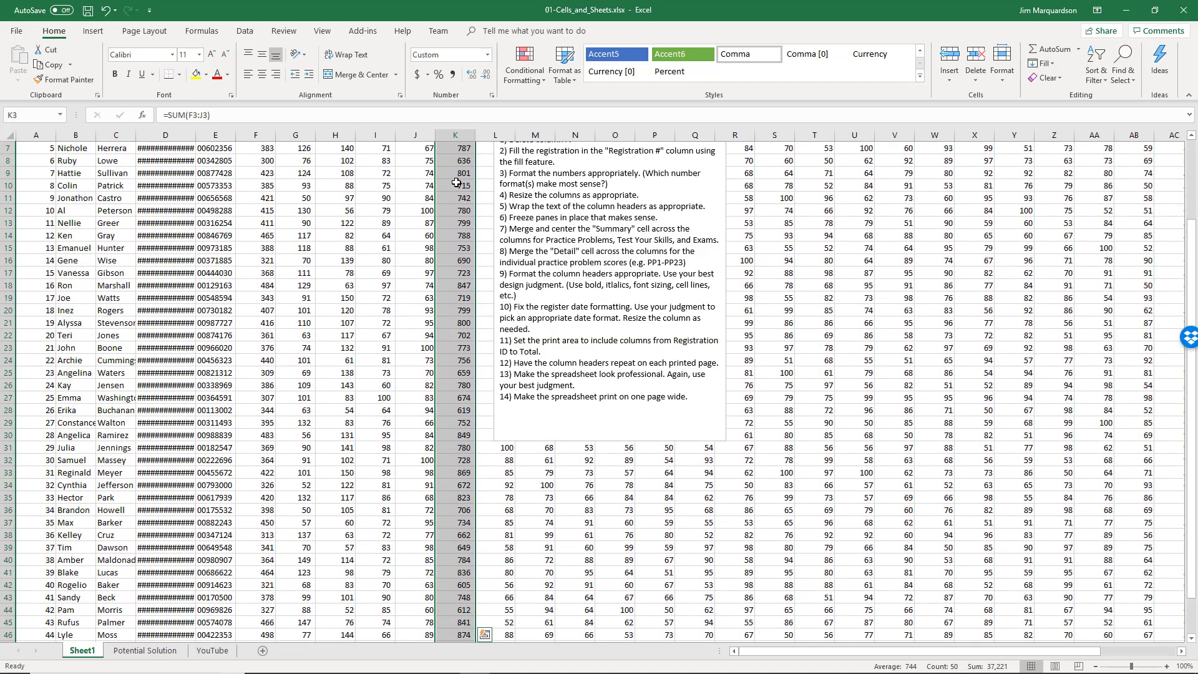
left_click(454, 172)
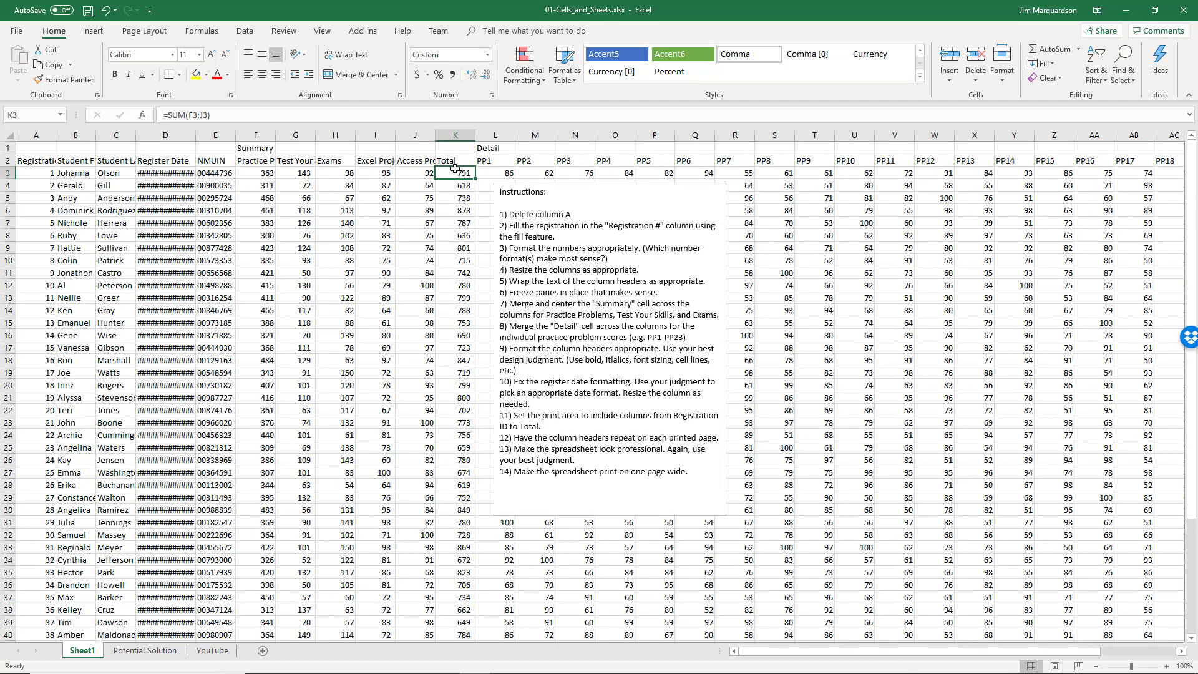
Widen the Registration #, Student First Name and Student Last Name columns to fit their headers
left_click(551, 251)
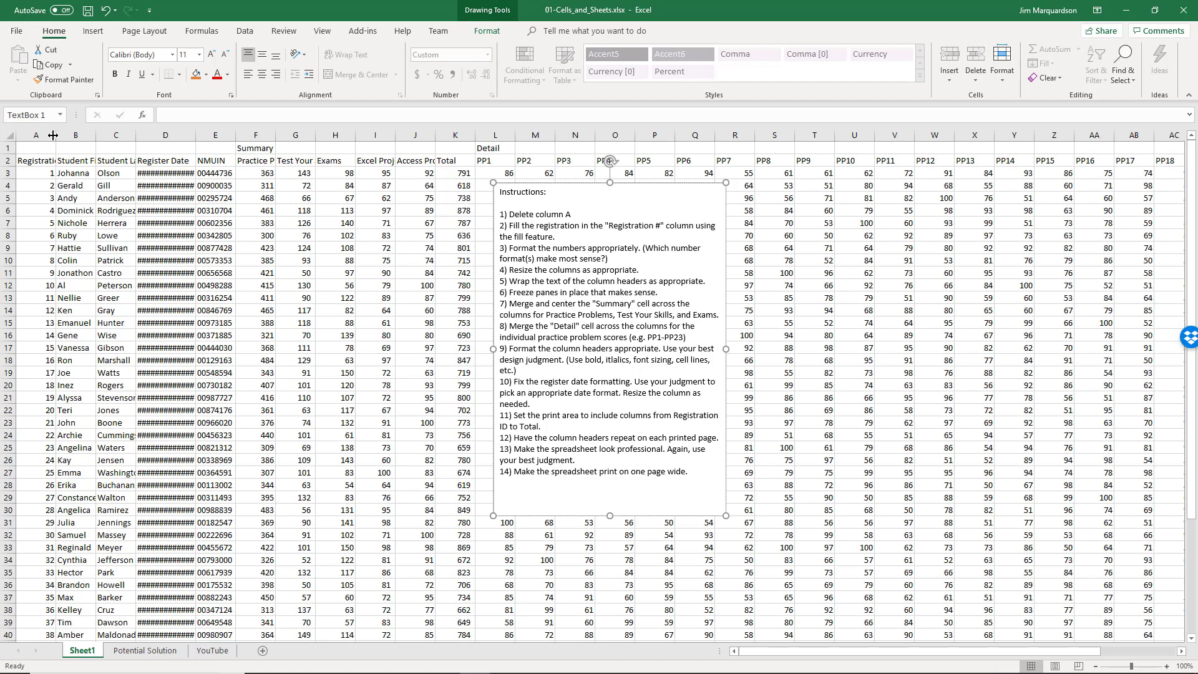
left_click(44, 164)
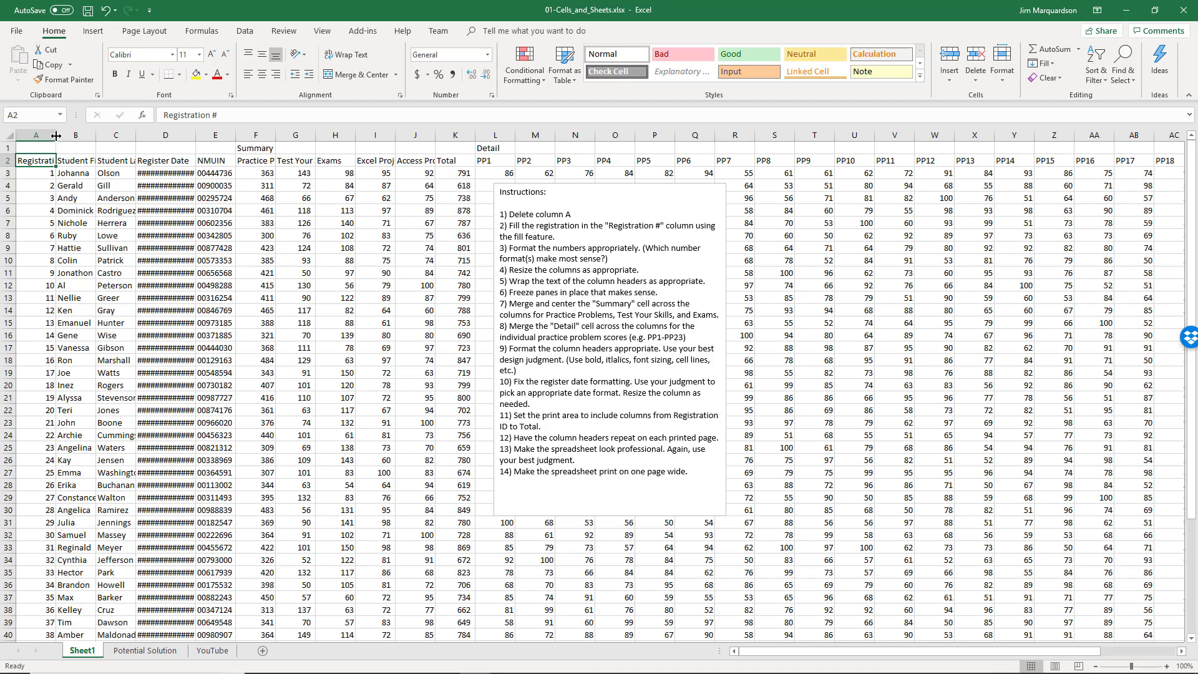
double_click(55, 135)
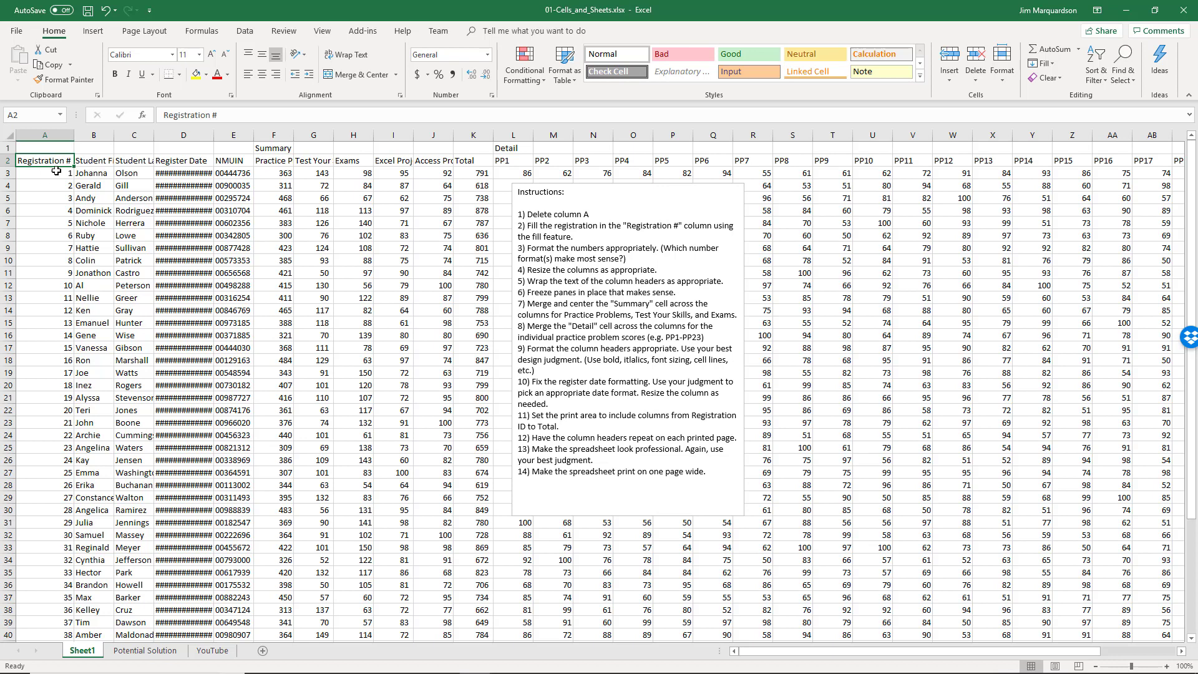
double_click(114, 137)
left_click_drag(193, 138, 231, 140)
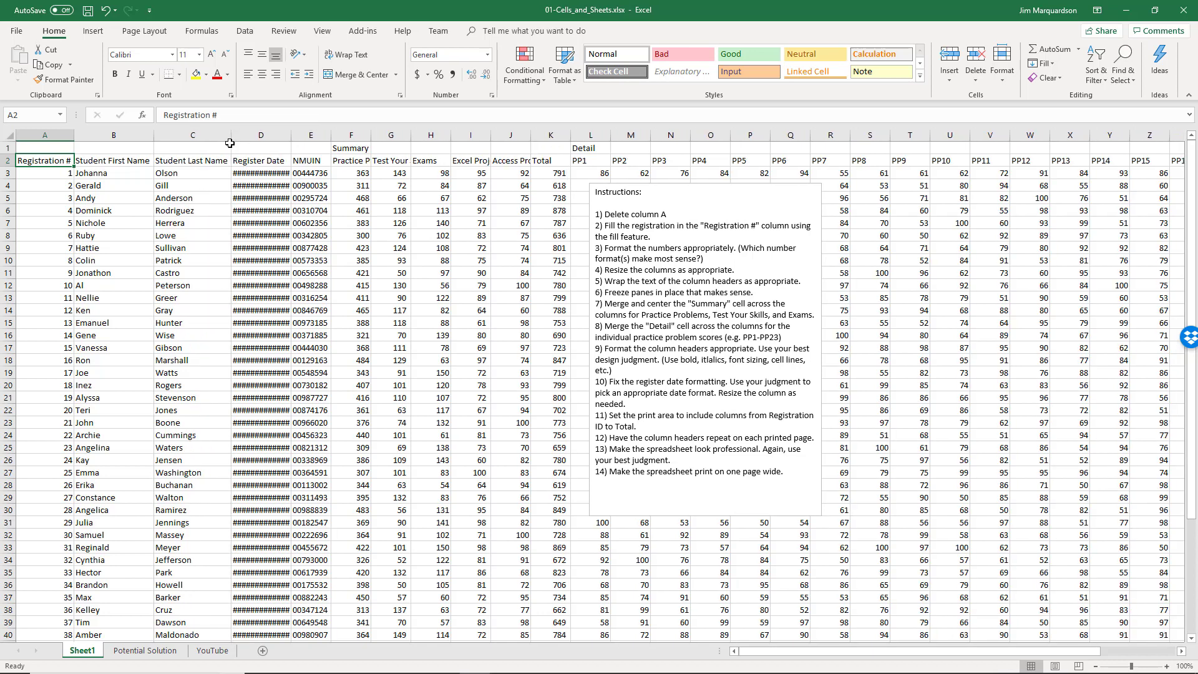
Try narrower widths for the Register Date column, then auto-fit it to its longest date
left_click(262, 163)
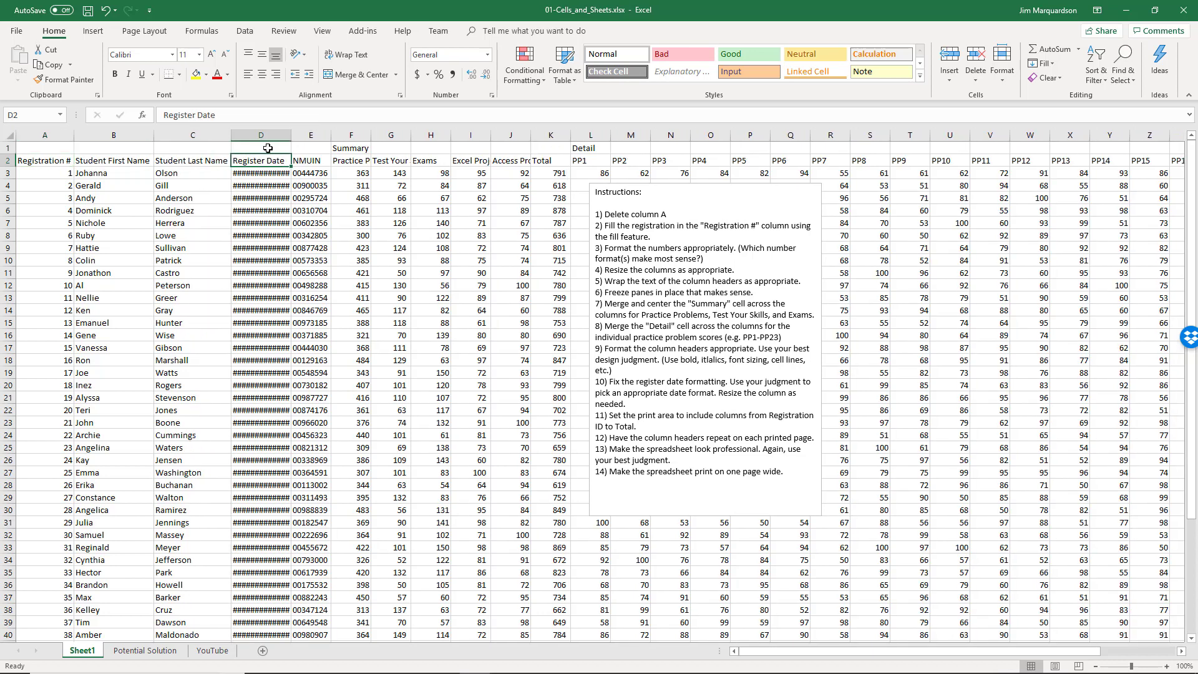
key("Down")
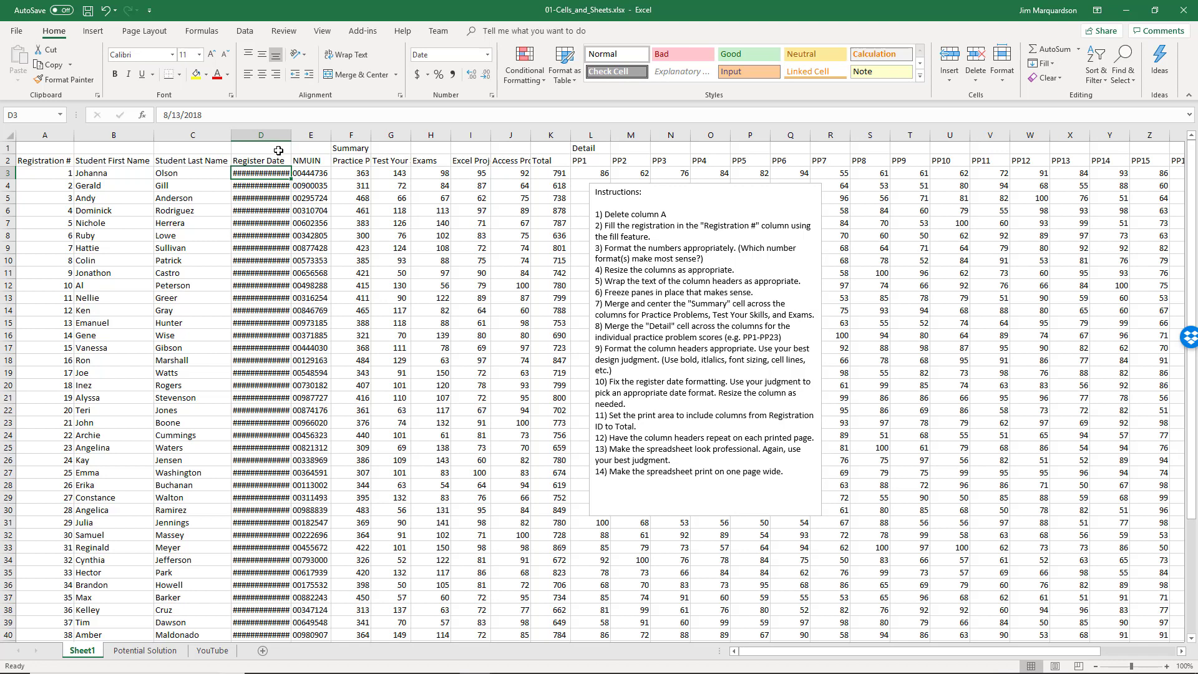
double_click(291, 140)
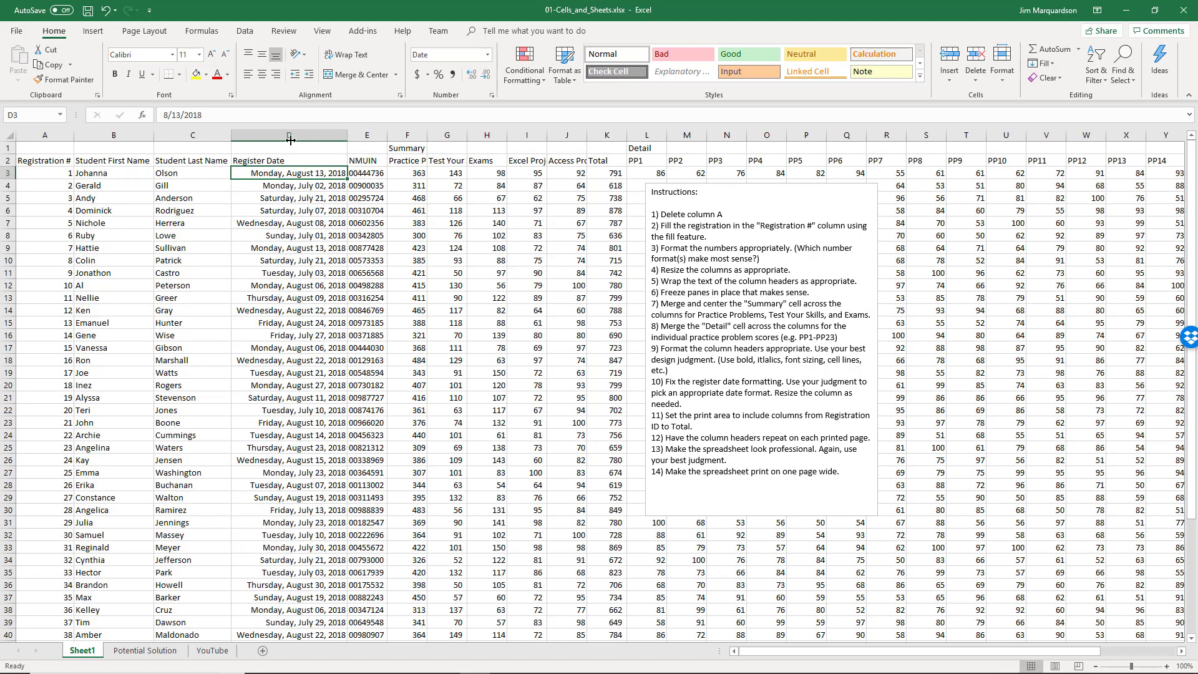
left_click_drag(348, 136, 310, 138)
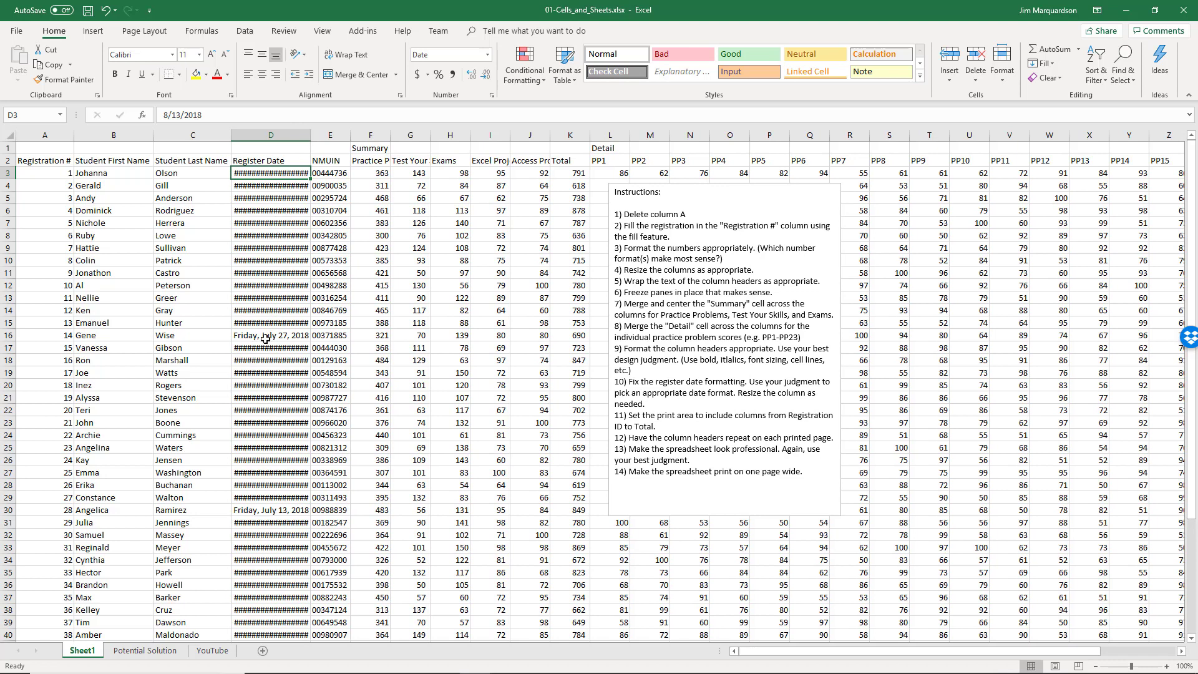
left_click_drag(311, 138, 334, 137)
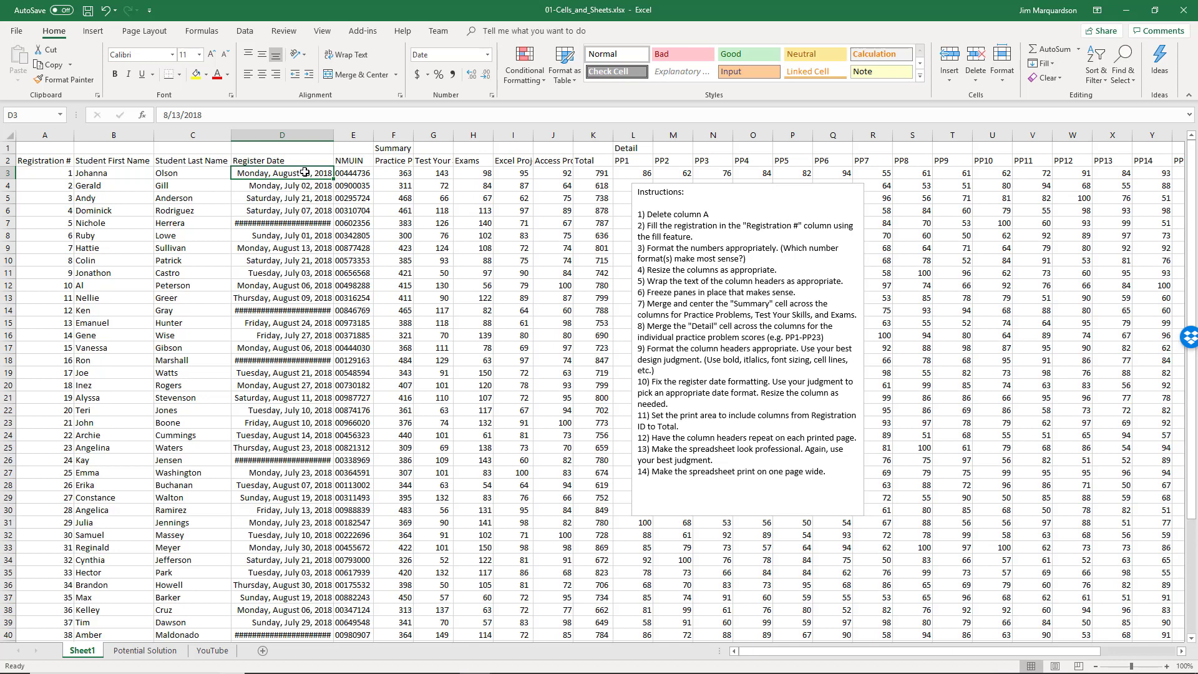
double_click(335, 136)
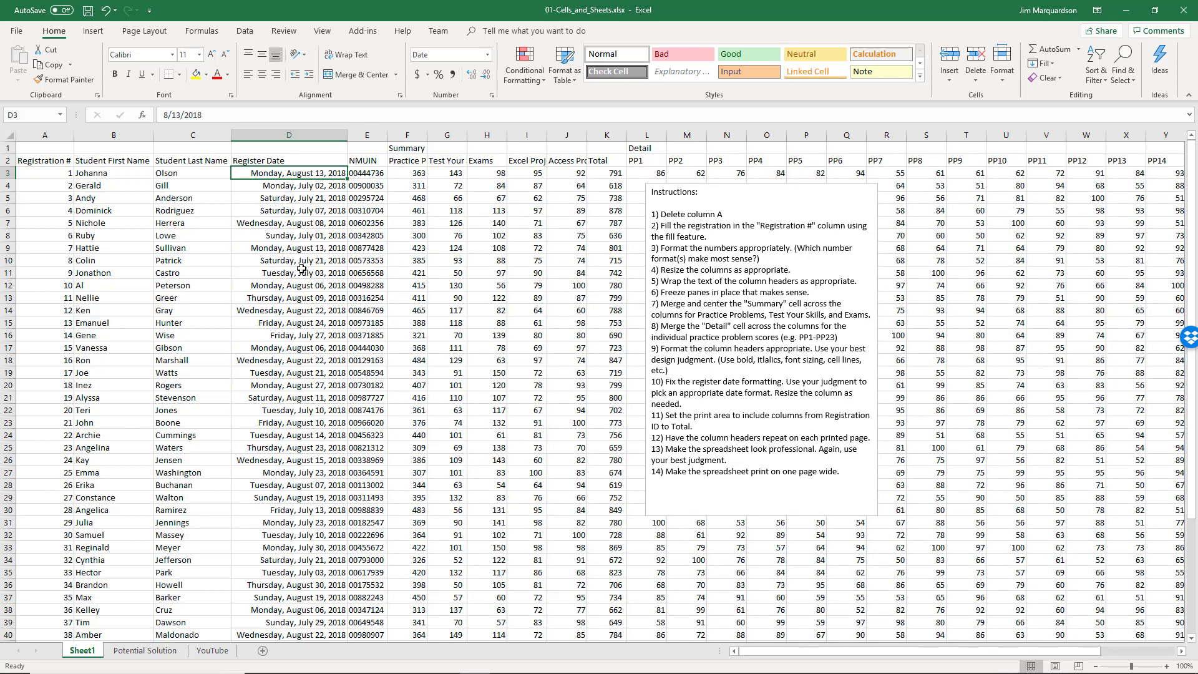
Auto-fit the columns from Practice Problems through Total to their headers and values, leaving the Total column slightly wider
double_click(386, 136)
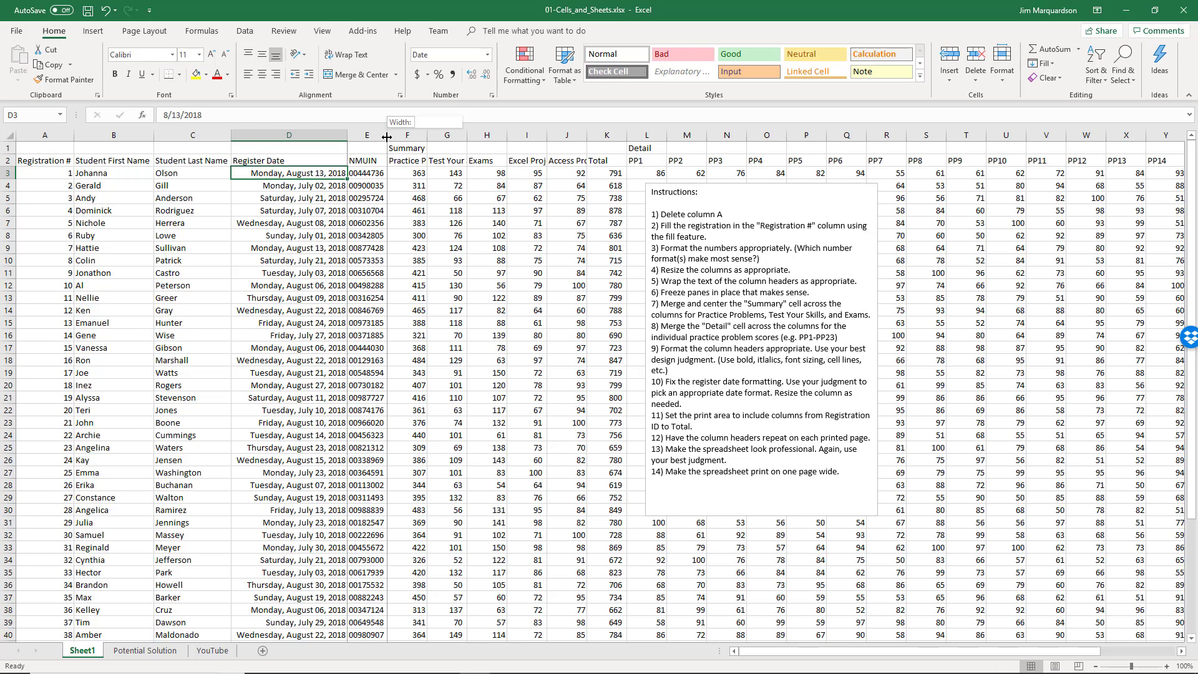
double_click(427, 135)
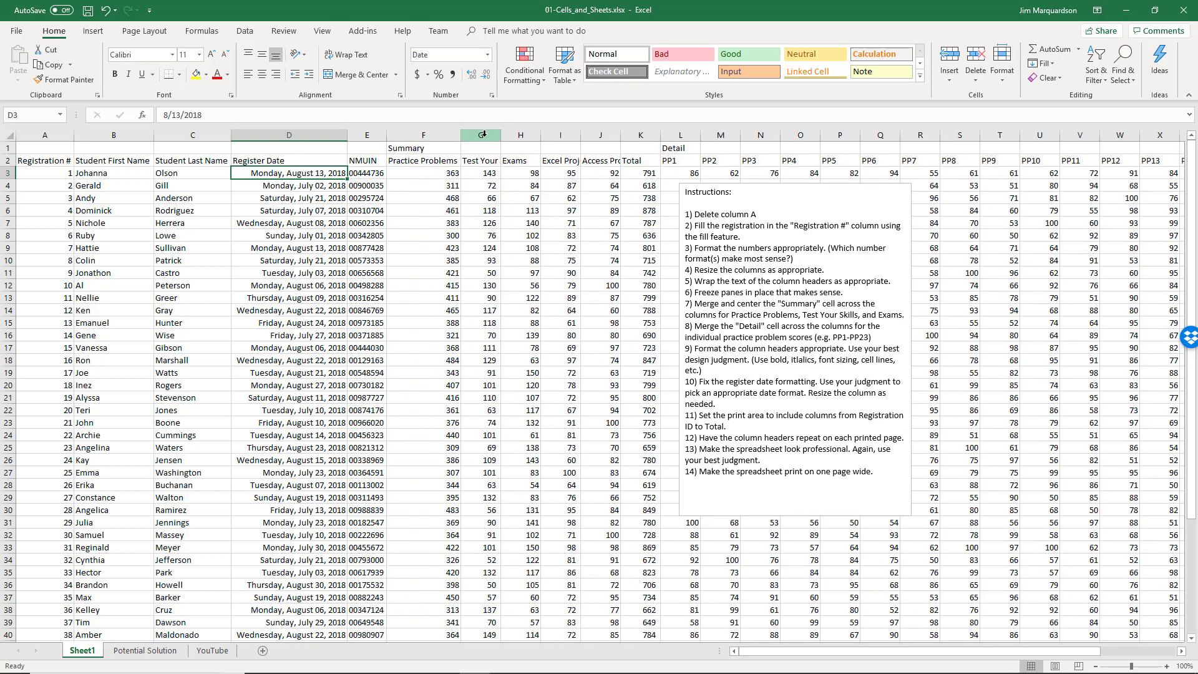
double_click(501, 135)
double_click(563, 135)
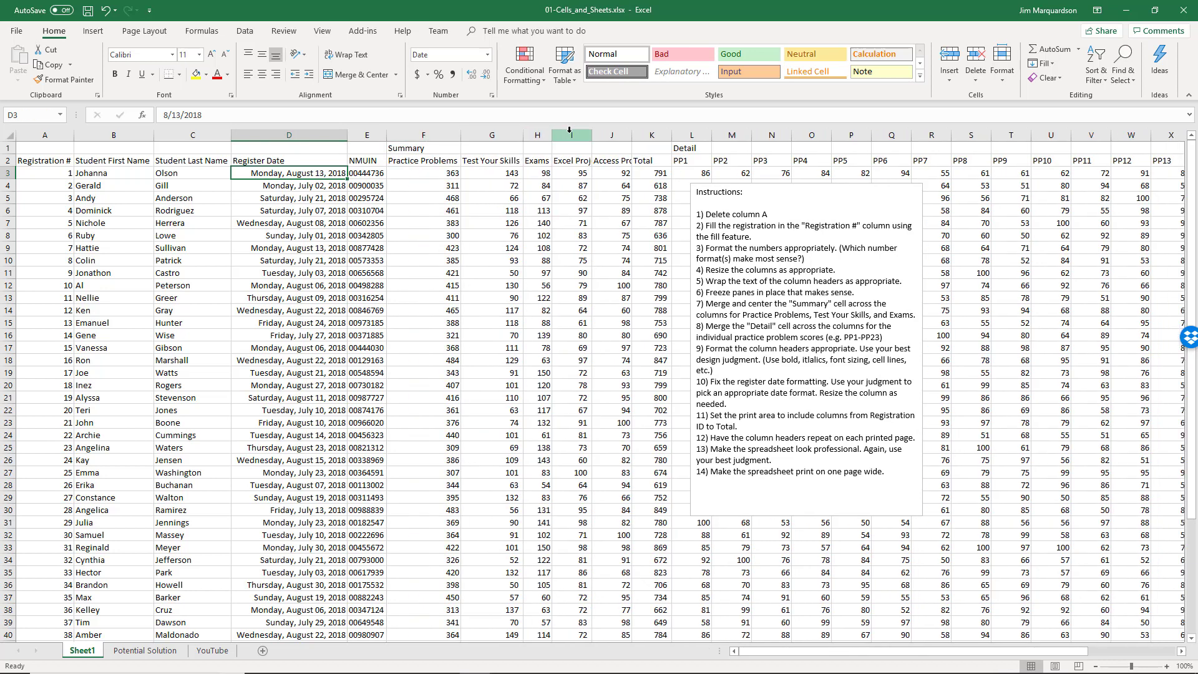
double_click(591, 131)
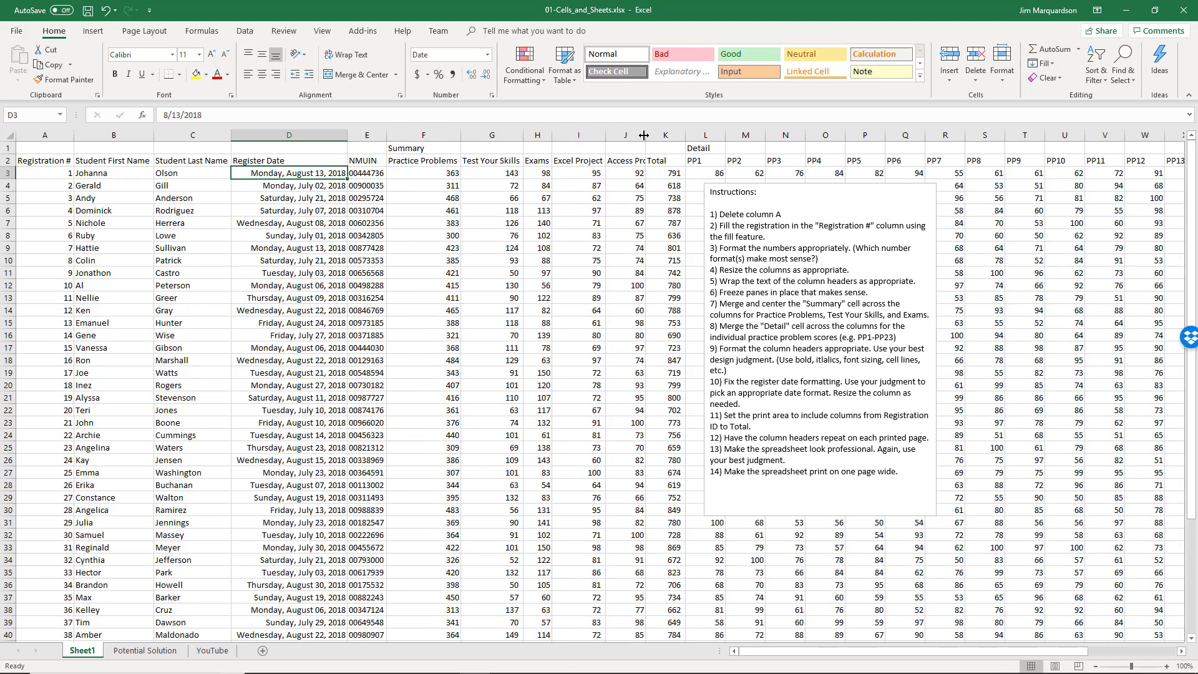
double_click(649, 131)
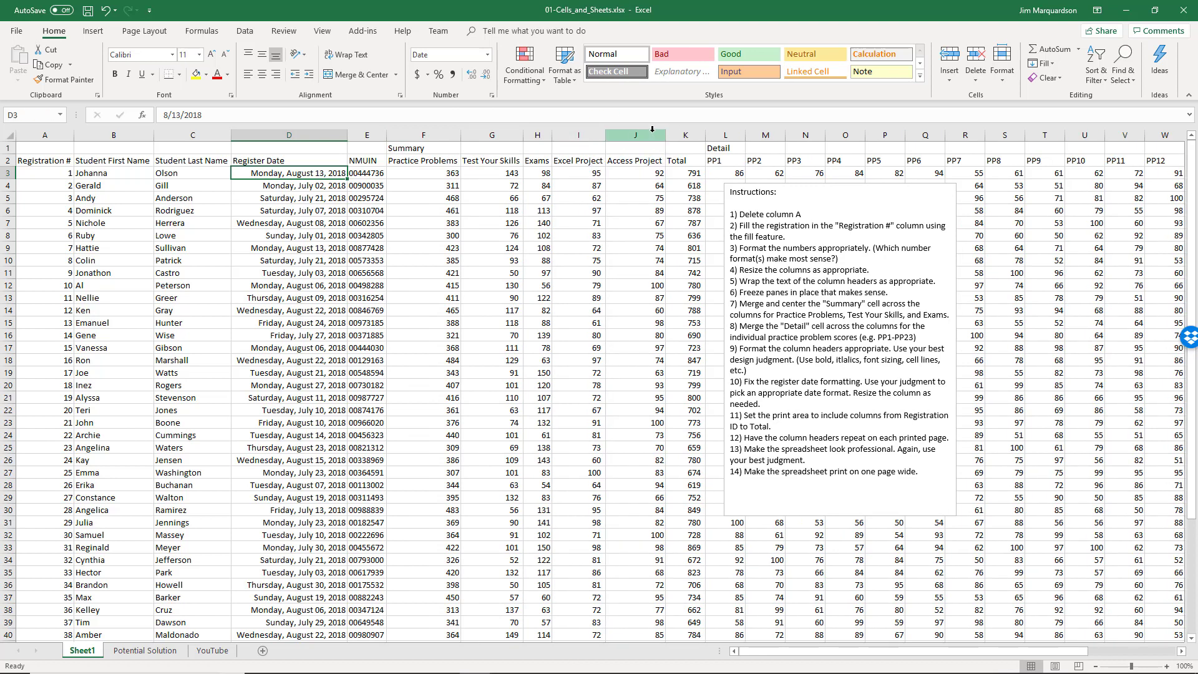
double_click(705, 133)
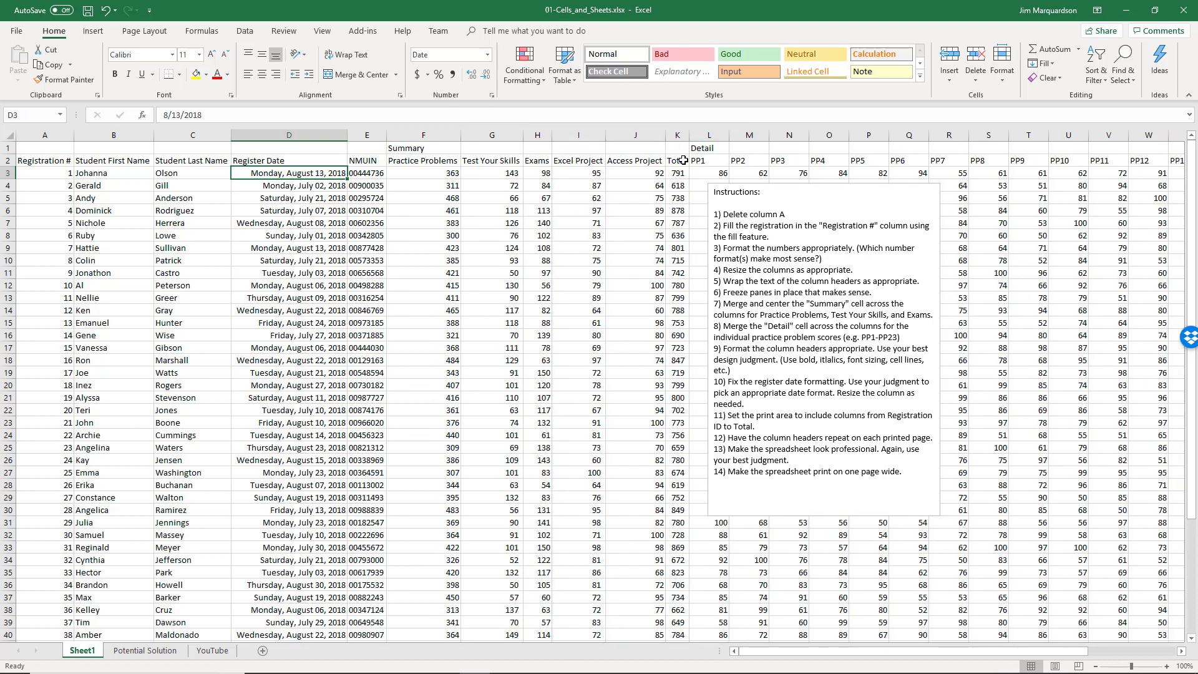
left_click_drag(688, 135, 692, 135)
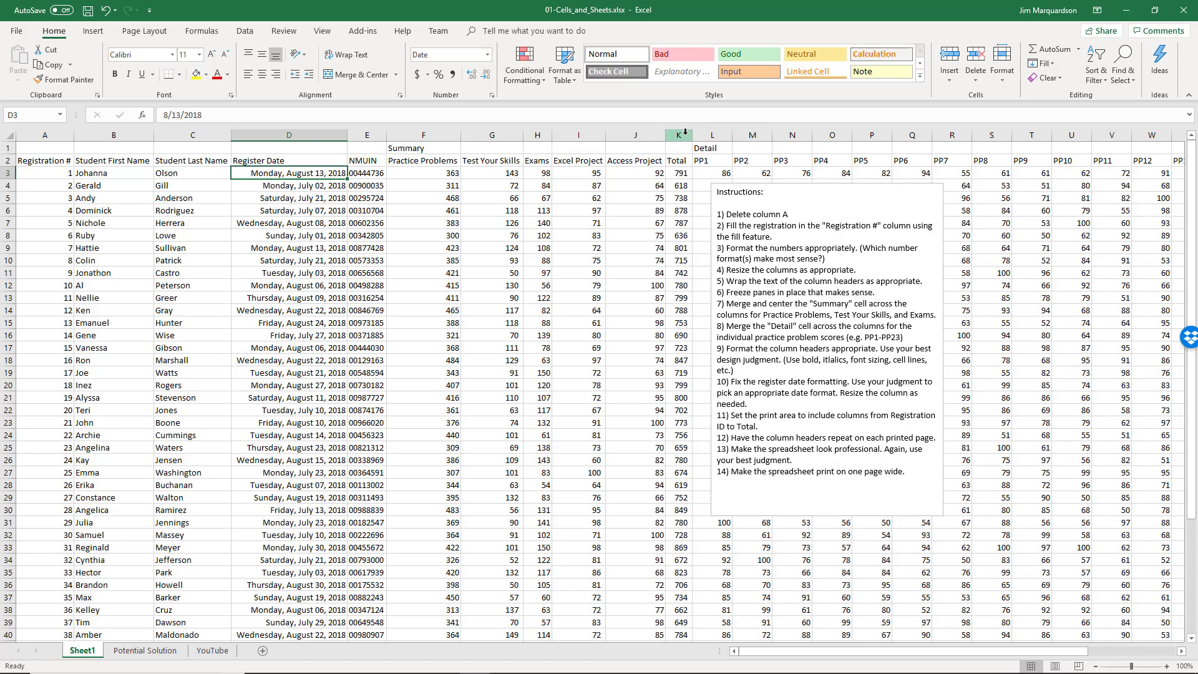
Check the instruction on wrapping column headers and narrow the Practice Problems column to less than its header's width
left_click(745, 272)
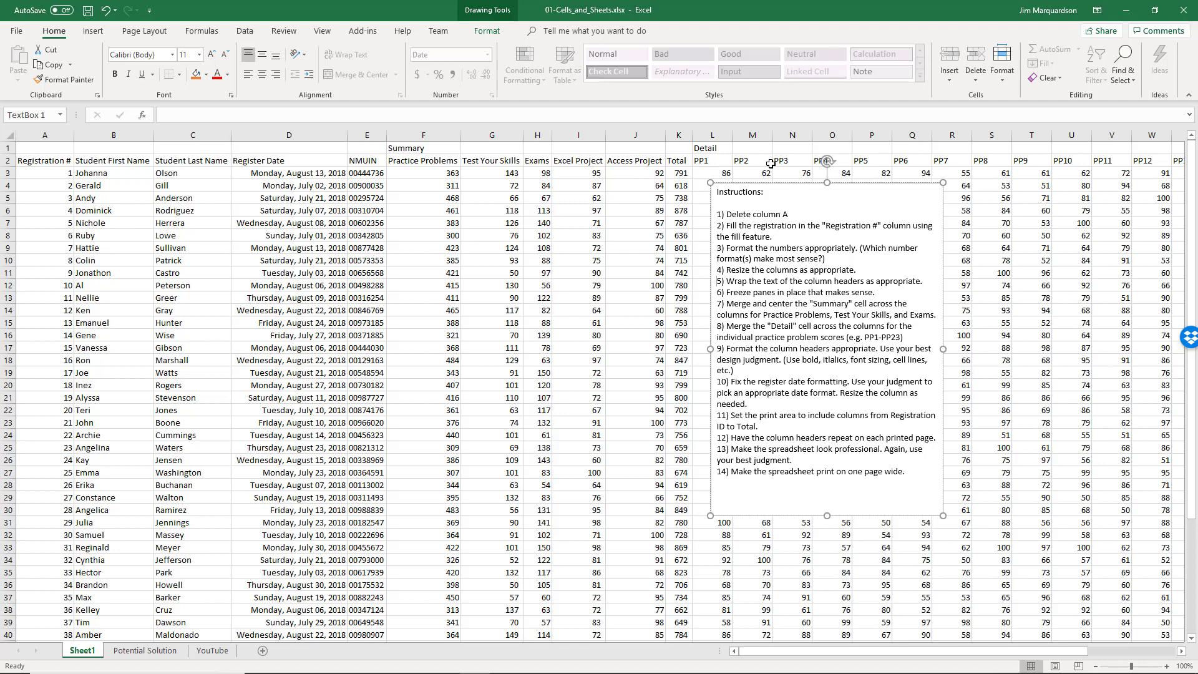
left_click(429, 160)
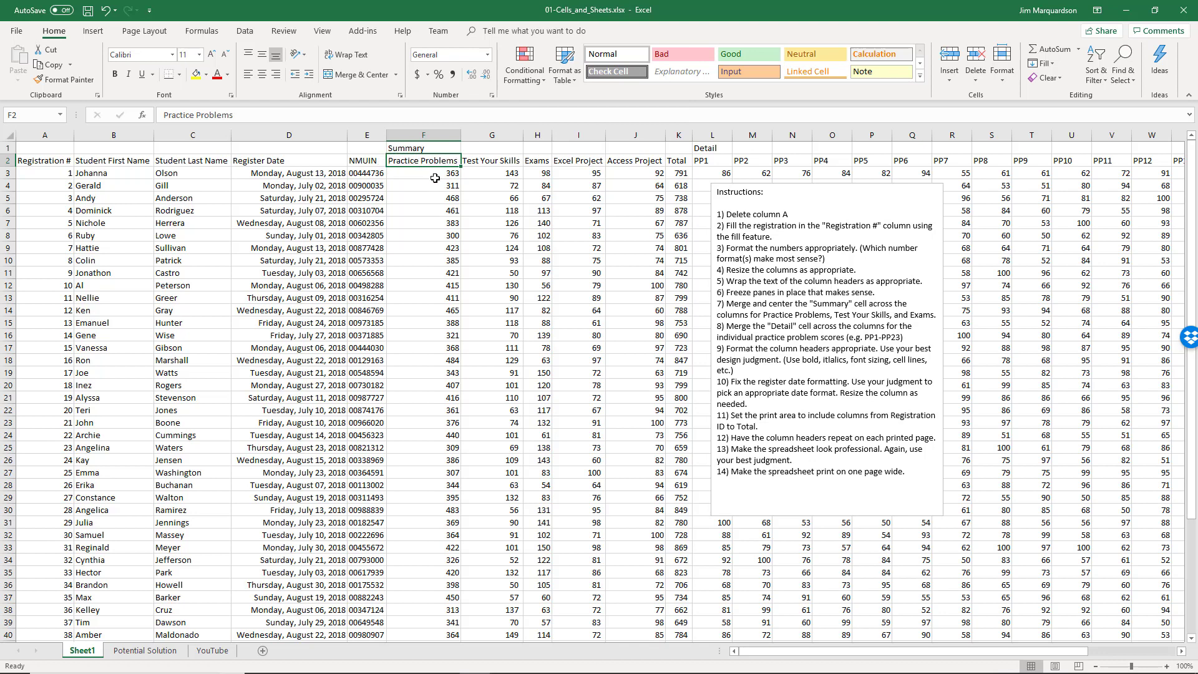
left_click_drag(437, 173, 439, 297)
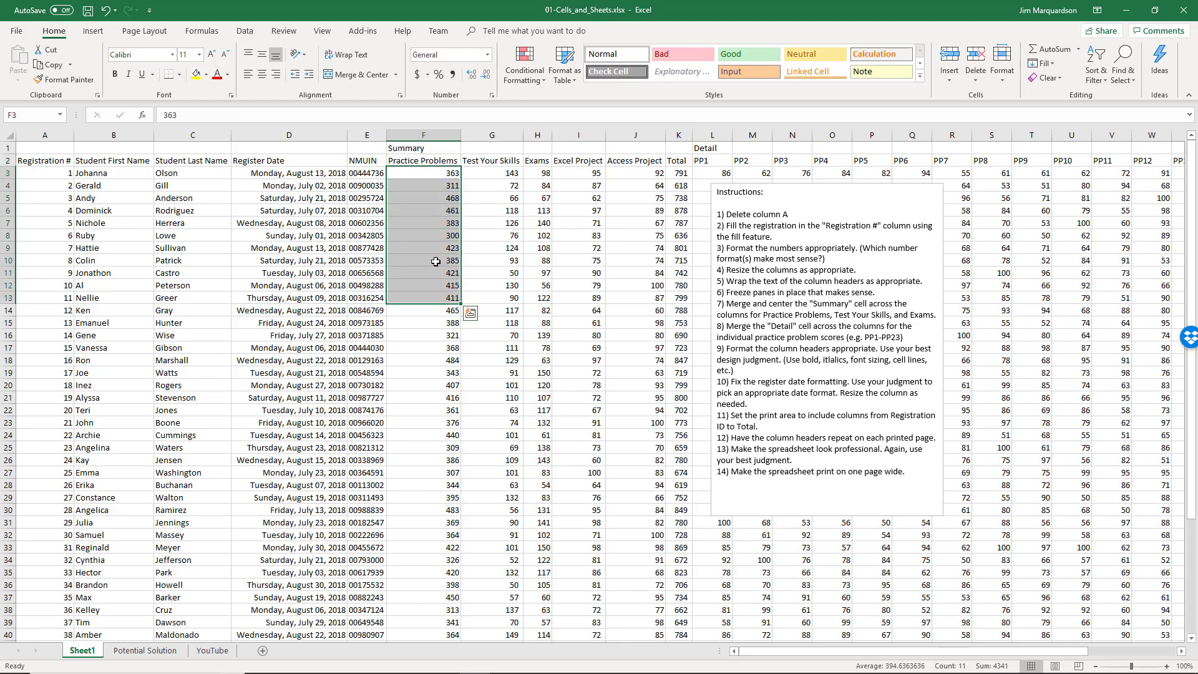
left_click(426, 161)
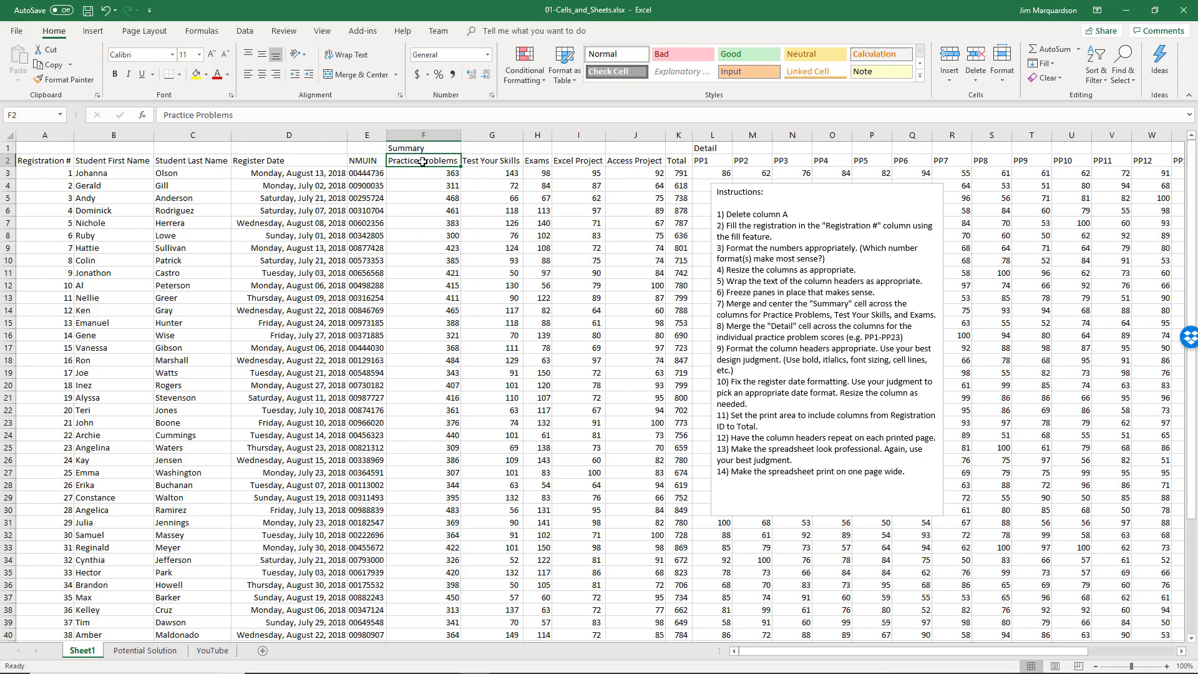
mouse_move(461, 136)
left_mouse_down()
mouse_move(416, 138)
mouse_move(465, 135)
mouse_move(445, 134)
left_mouse_up()
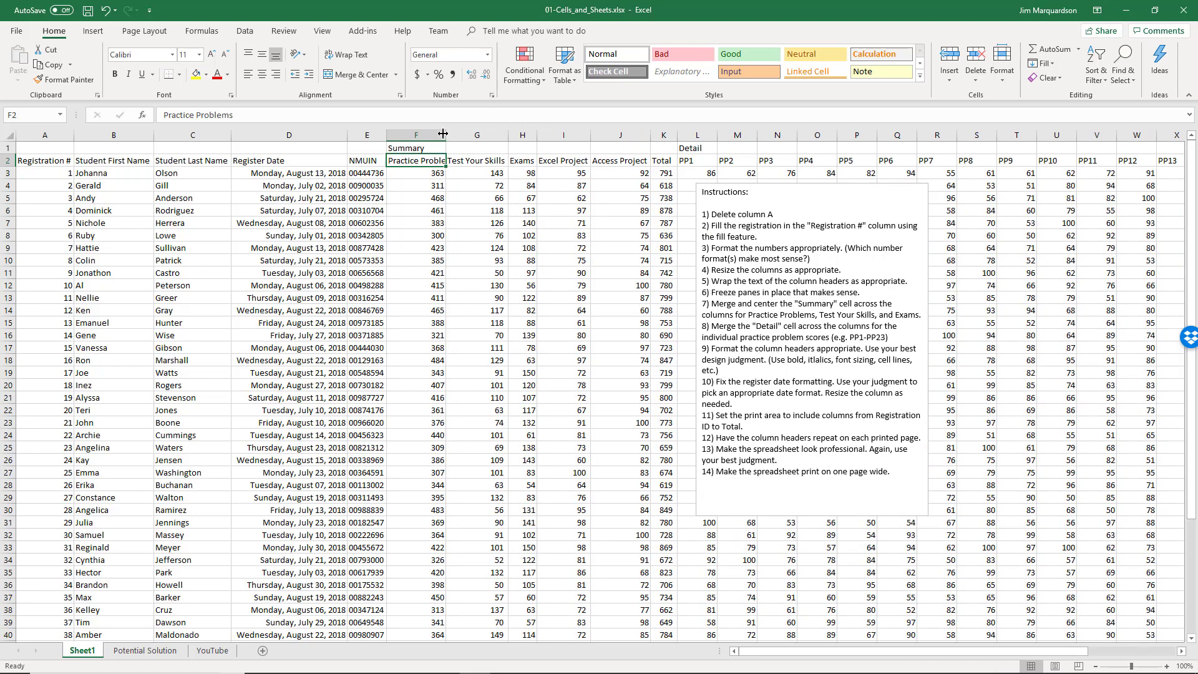
left_click(317, 174)
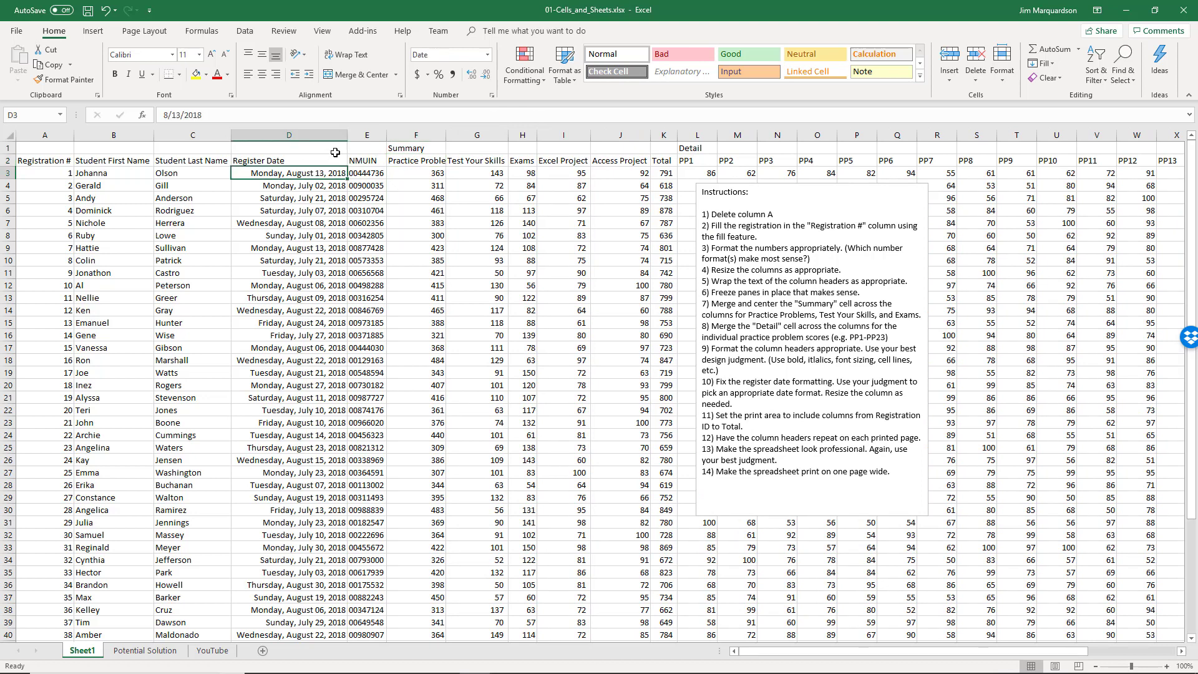
mouse_move(347, 138)
left_mouse_down()
mouse_move(315, 143)
mouse_move(347, 140)
left_mouse_up()
left_click(405, 164)
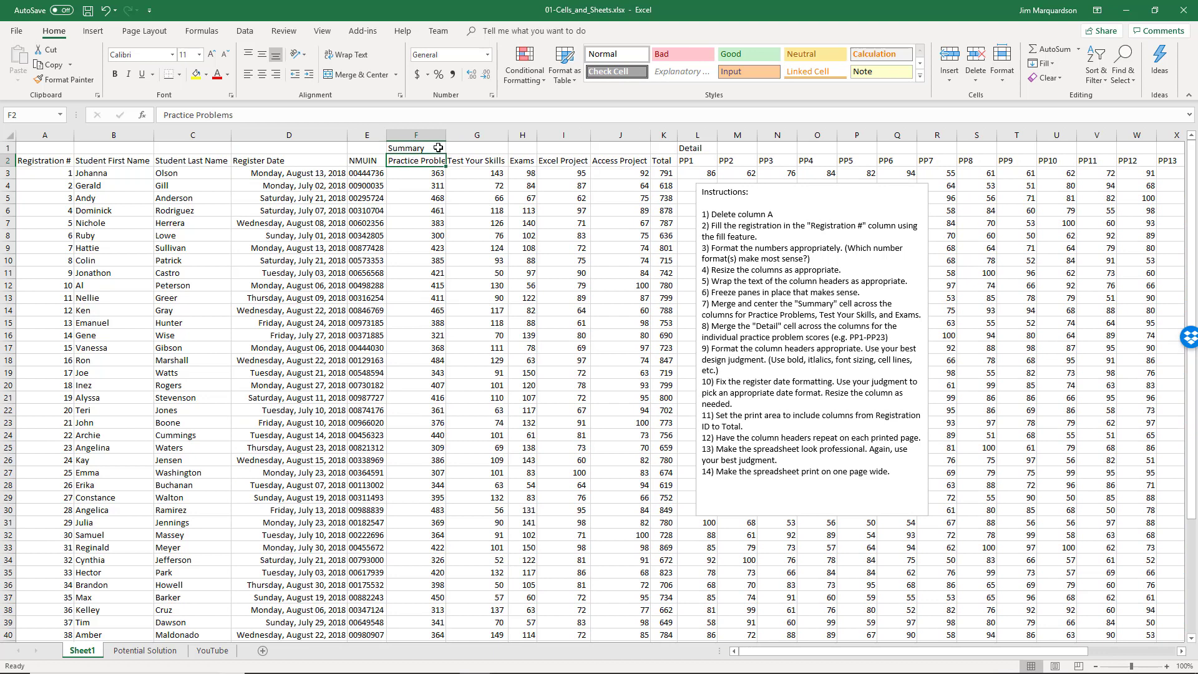
left_click_drag(446, 137, 445, 137)
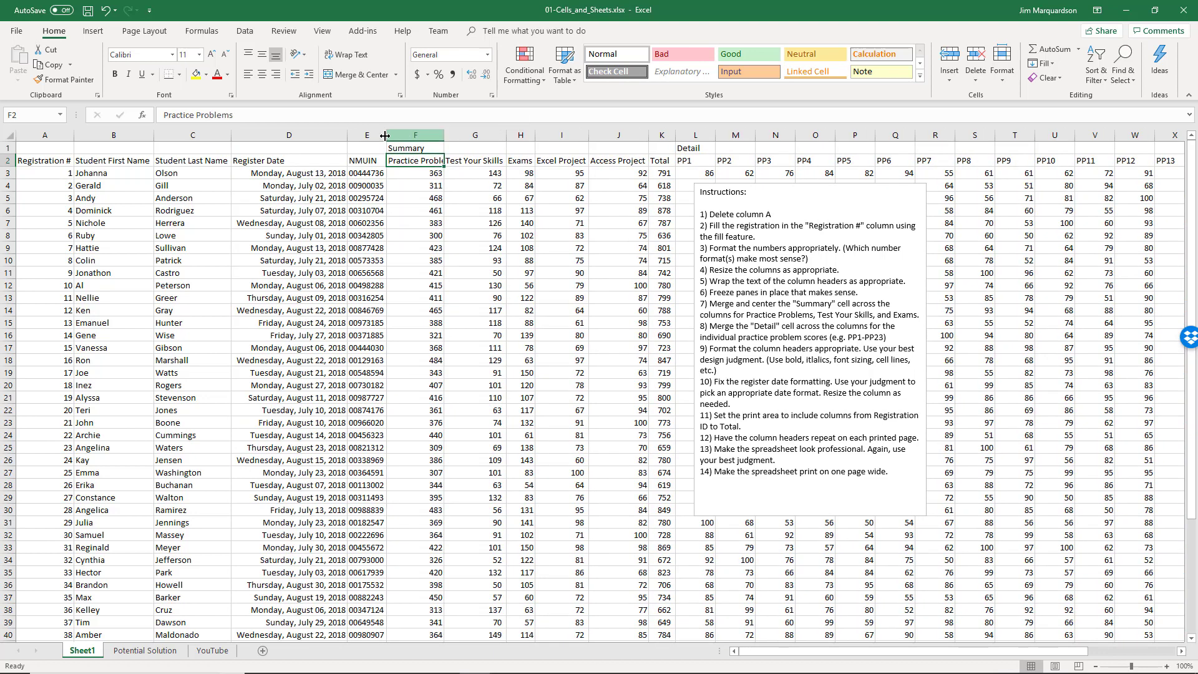
Wrap the Practice Problems header in F2 and narrow its column further to fit the two-line text
left_click(345, 55)
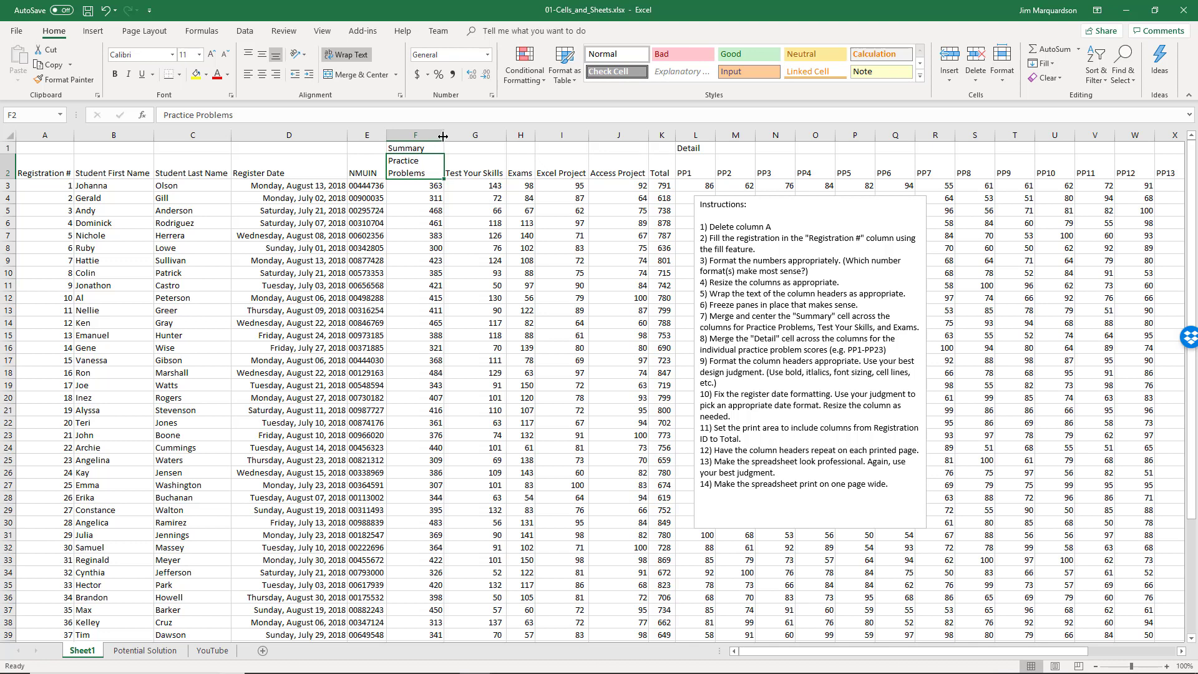
left_click_drag(443, 136, 428, 136)
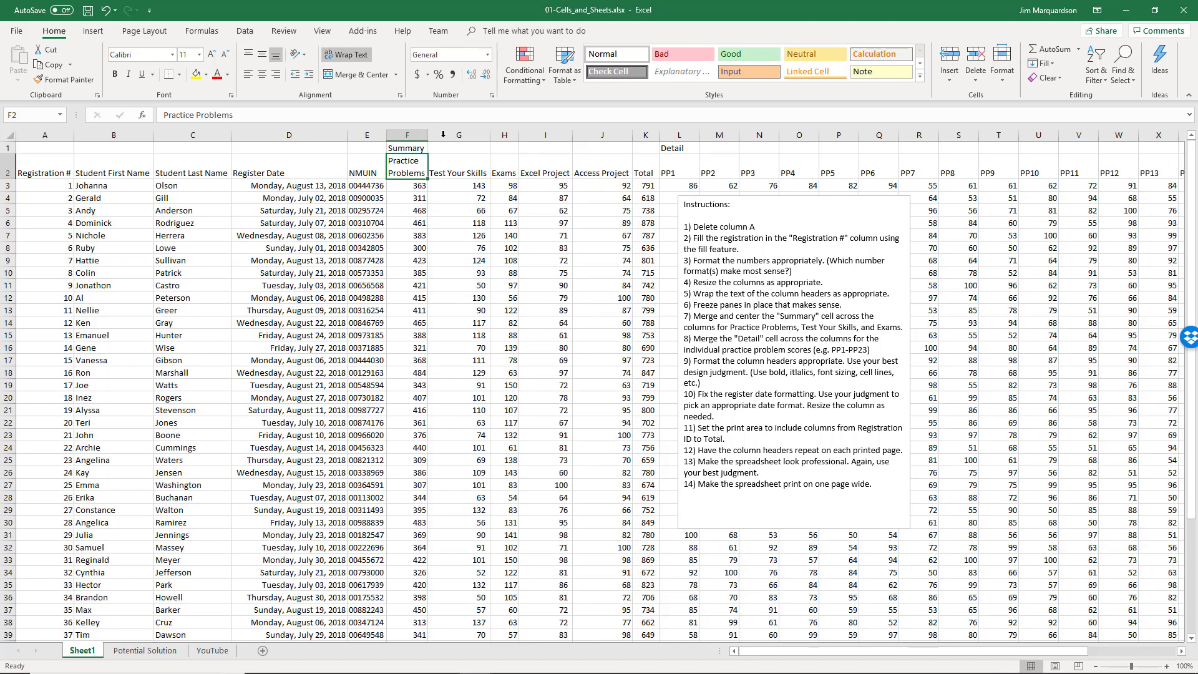
left_click(410, 207)
left_click(413, 168)
Wrap the Test Your Skills header in G2 and narrow its column so the text takes two lines
left_click(465, 170)
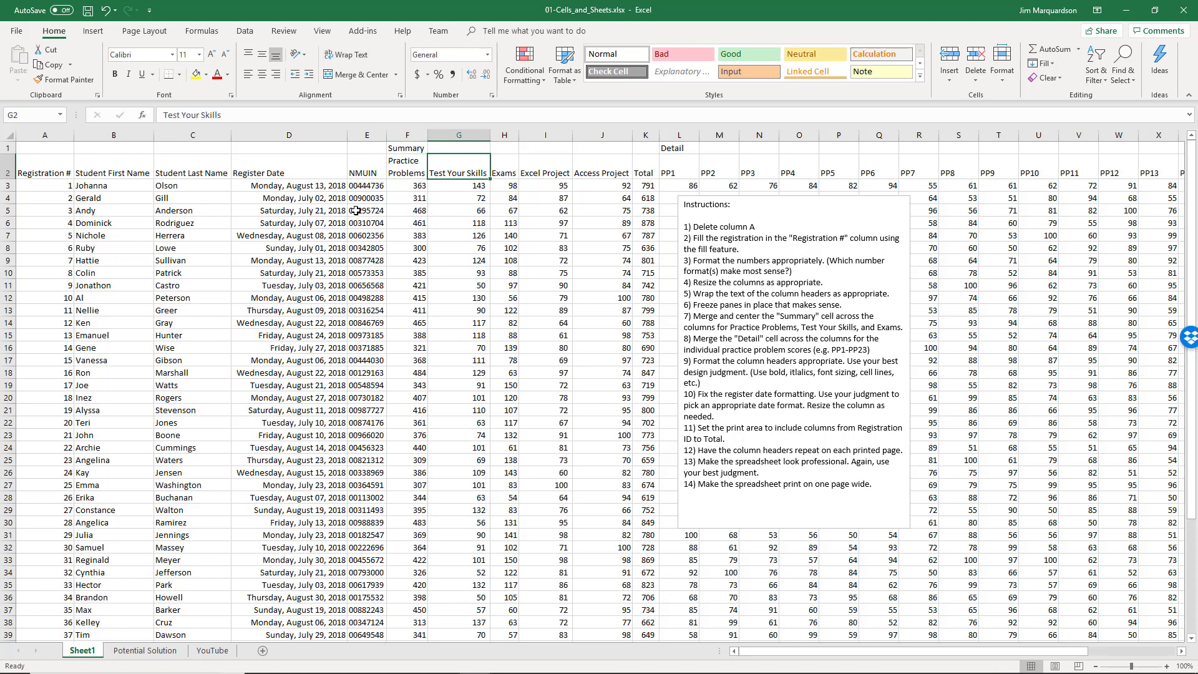
left_click(351, 57)
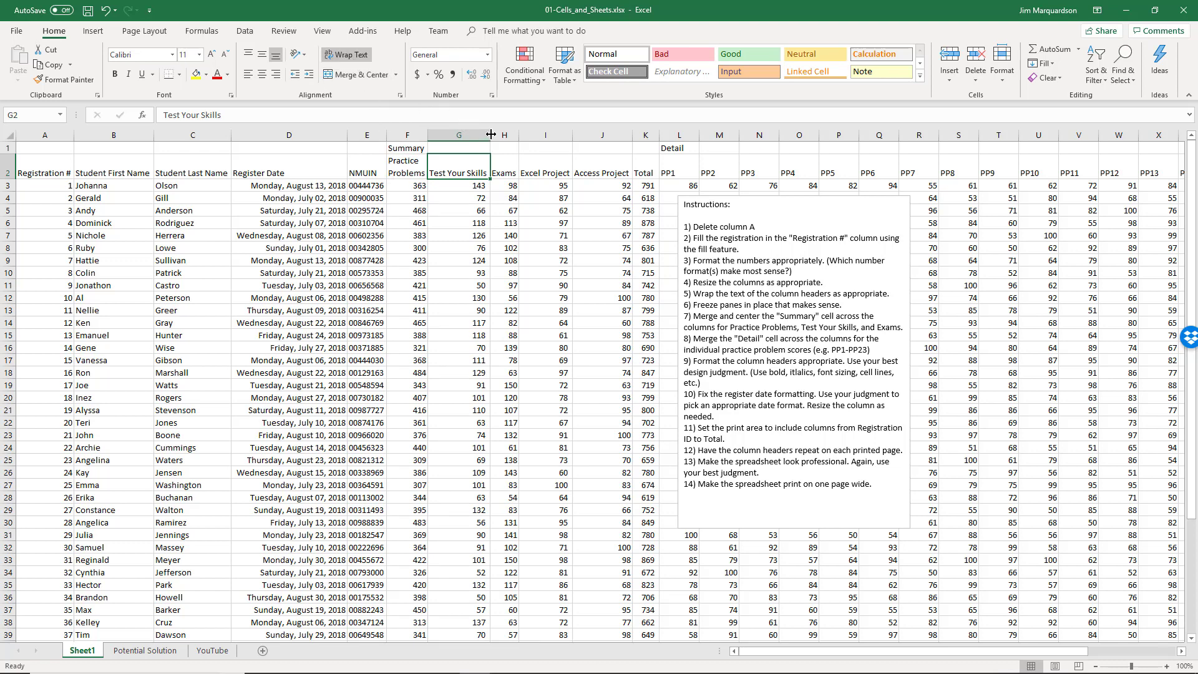
left_click_drag(491, 135, 468, 136)
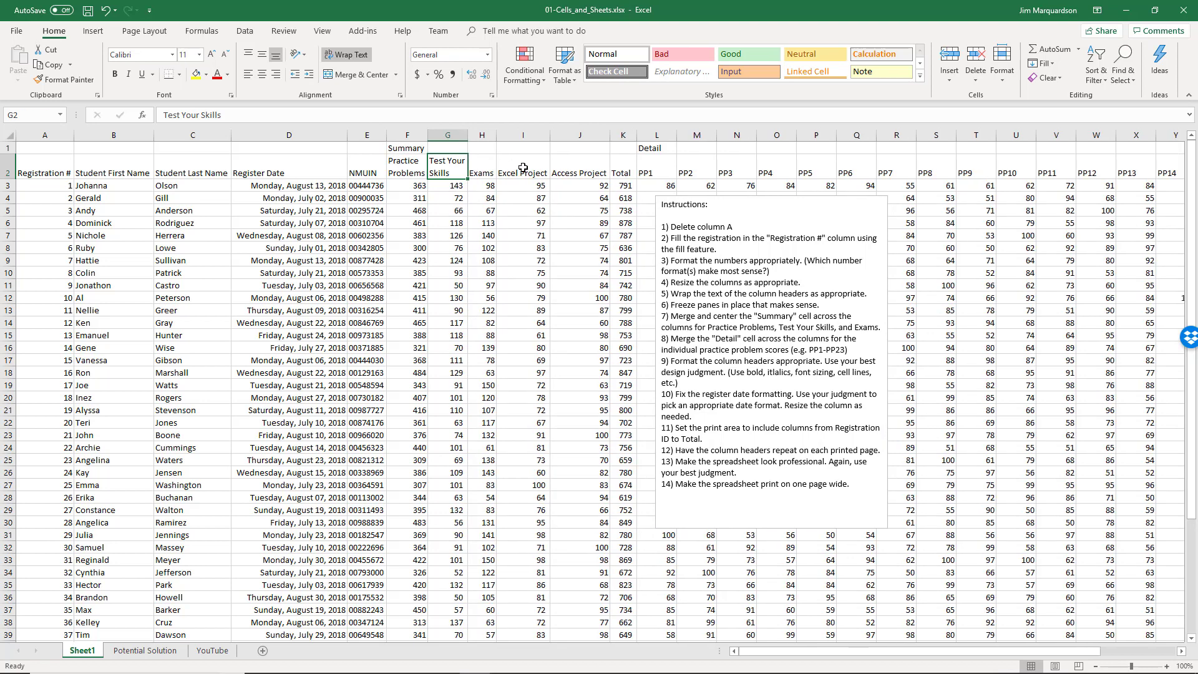
Turn on Wrap text in the cell alignment settings for the Excel Project and Access Project headers in I2:J2
left_click_drag(523, 167, 562, 165)
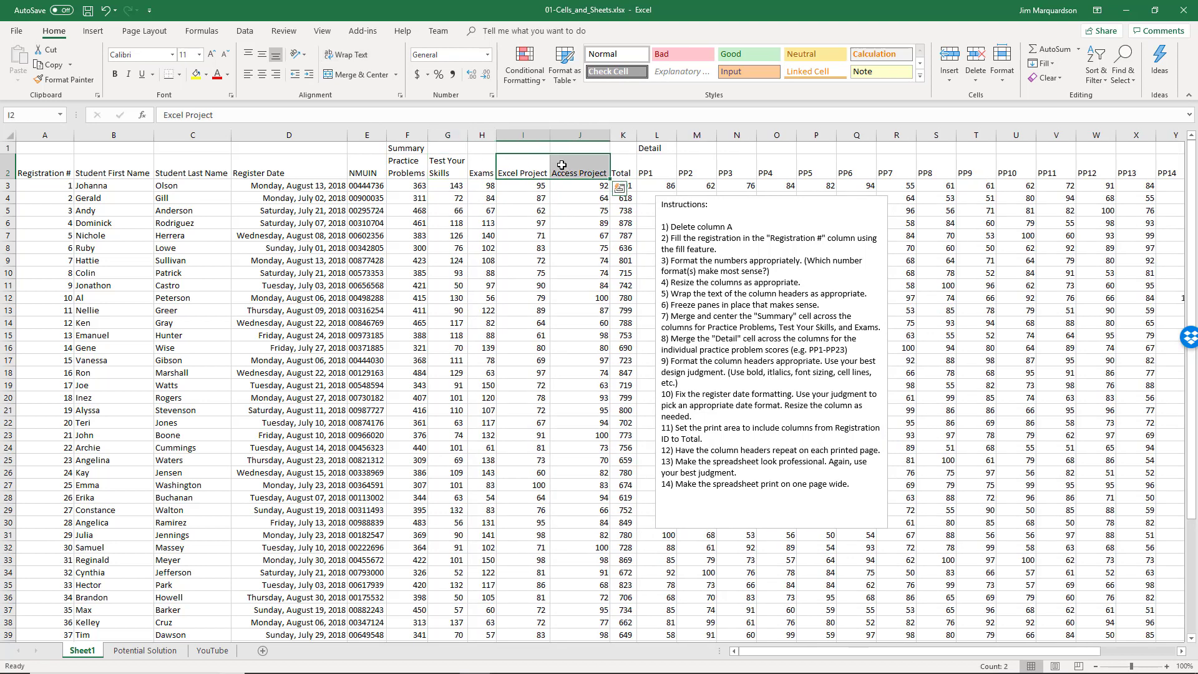
right_click(524, 169)
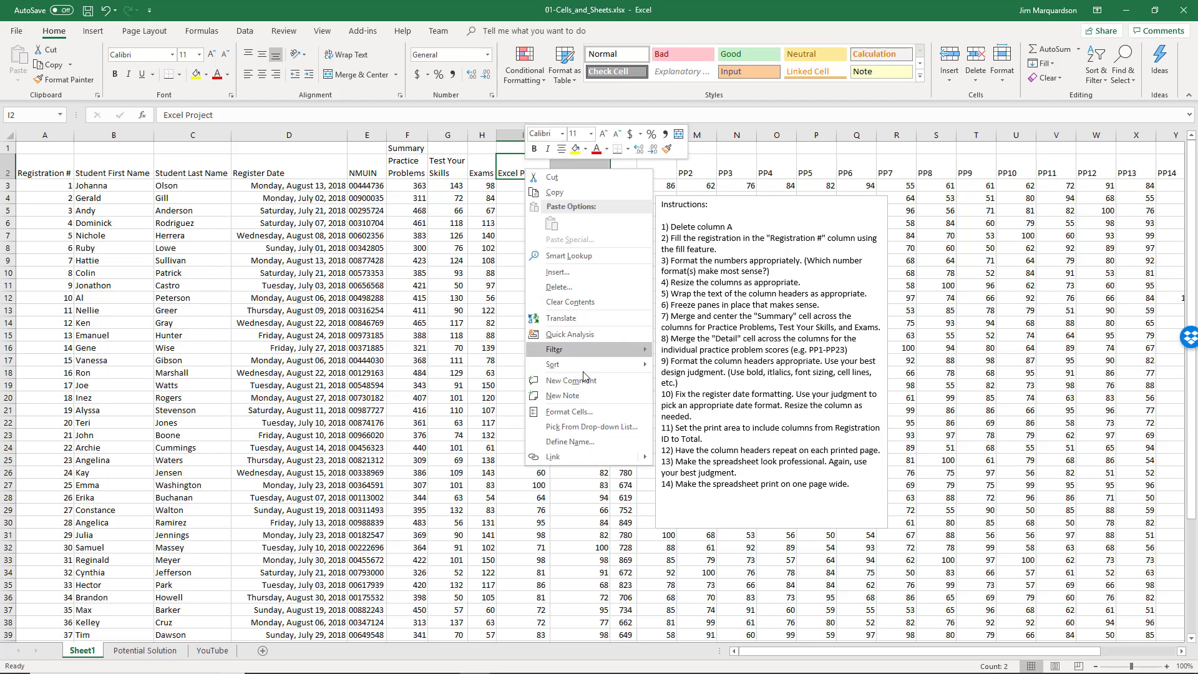
left_click(597, 414)
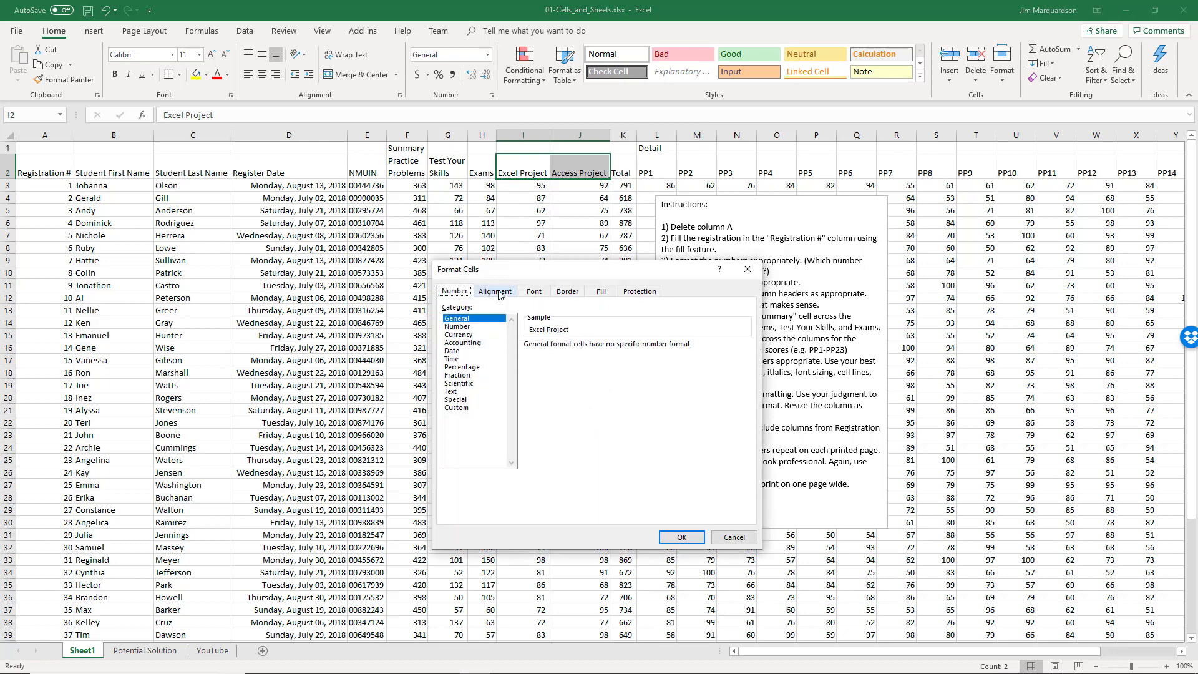
left_click(499, 293)
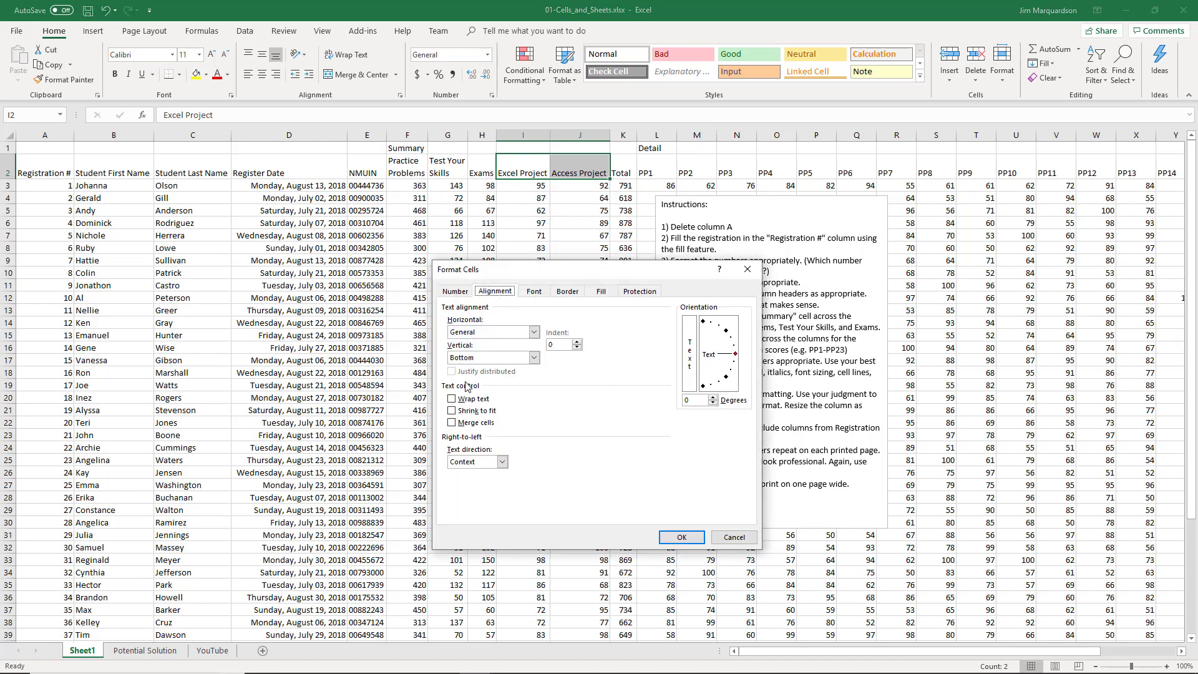
left_click(452, 400)
left_click(680, 537)
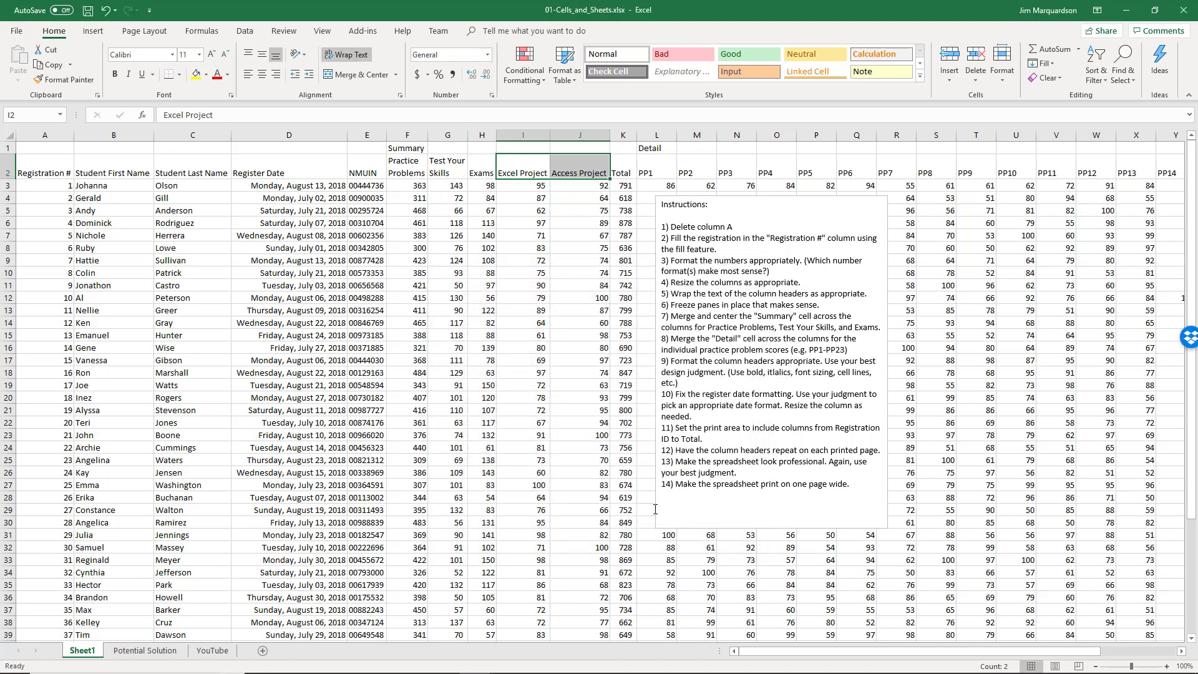
Narrow the Excel Project and Access Project columns so their headers wrap onto two lines
left_click(521, 273)
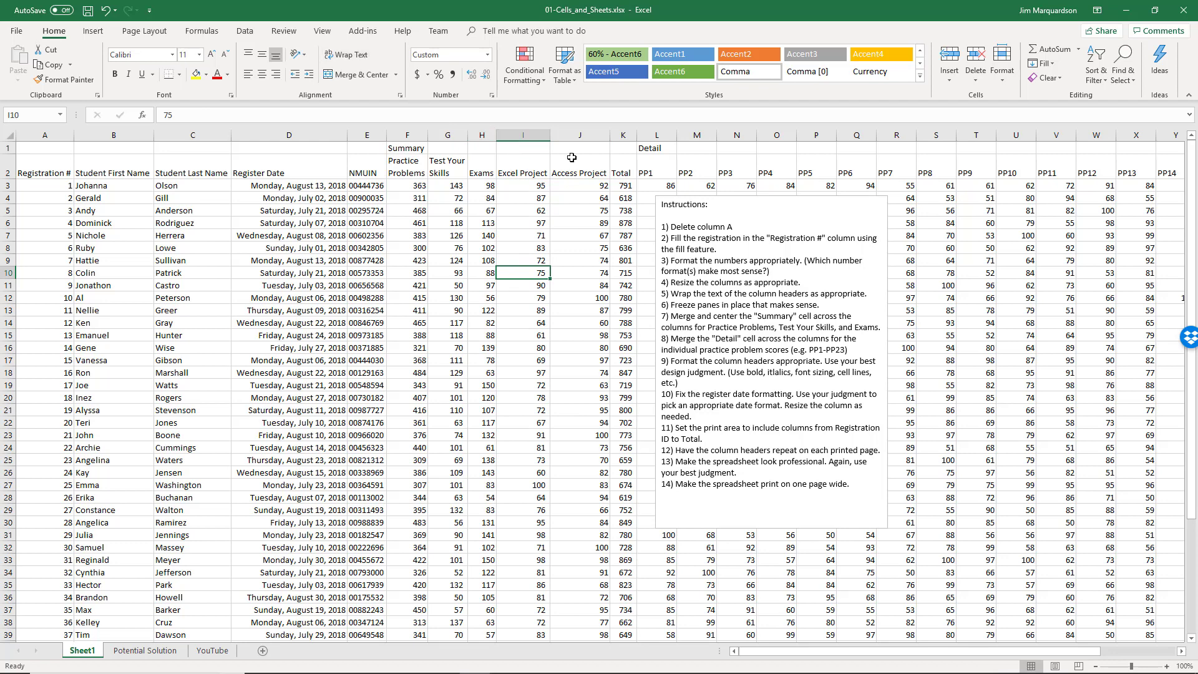
left_click(533, 170)
mouse_move(549, 135)
left_mouse_down()
mouse_move(538, 136)
mouse_move(586, 139)
mouse_move(570, 135)
left_mouse_up()
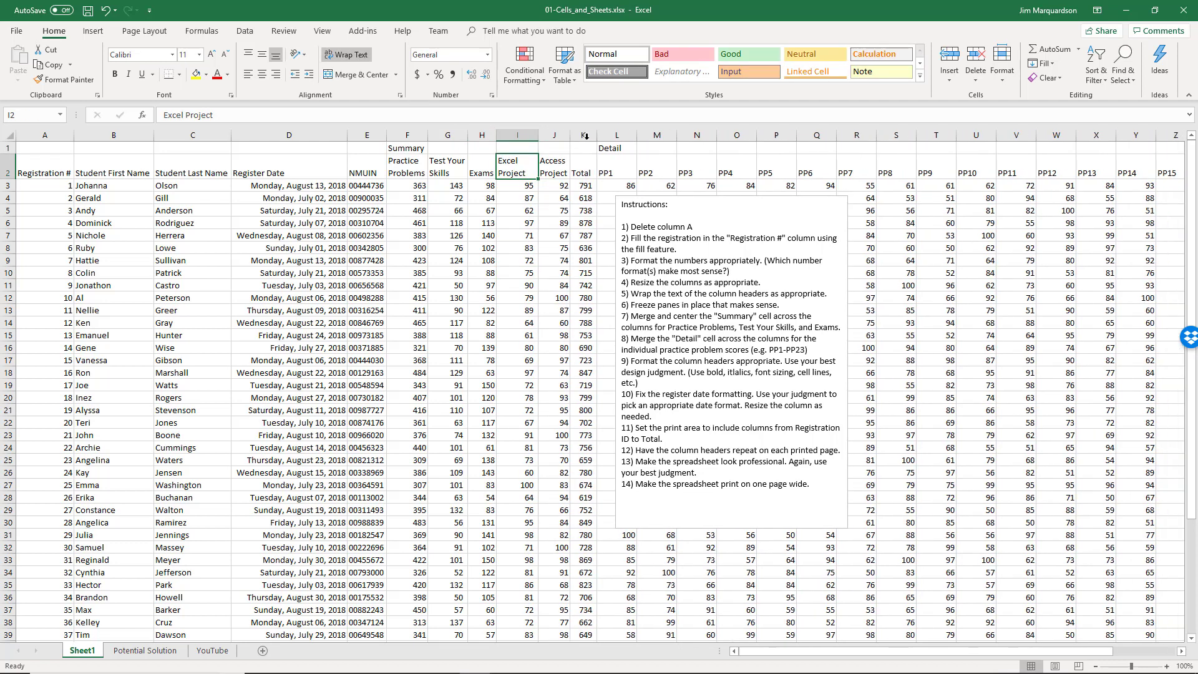
double_click(537, 135)
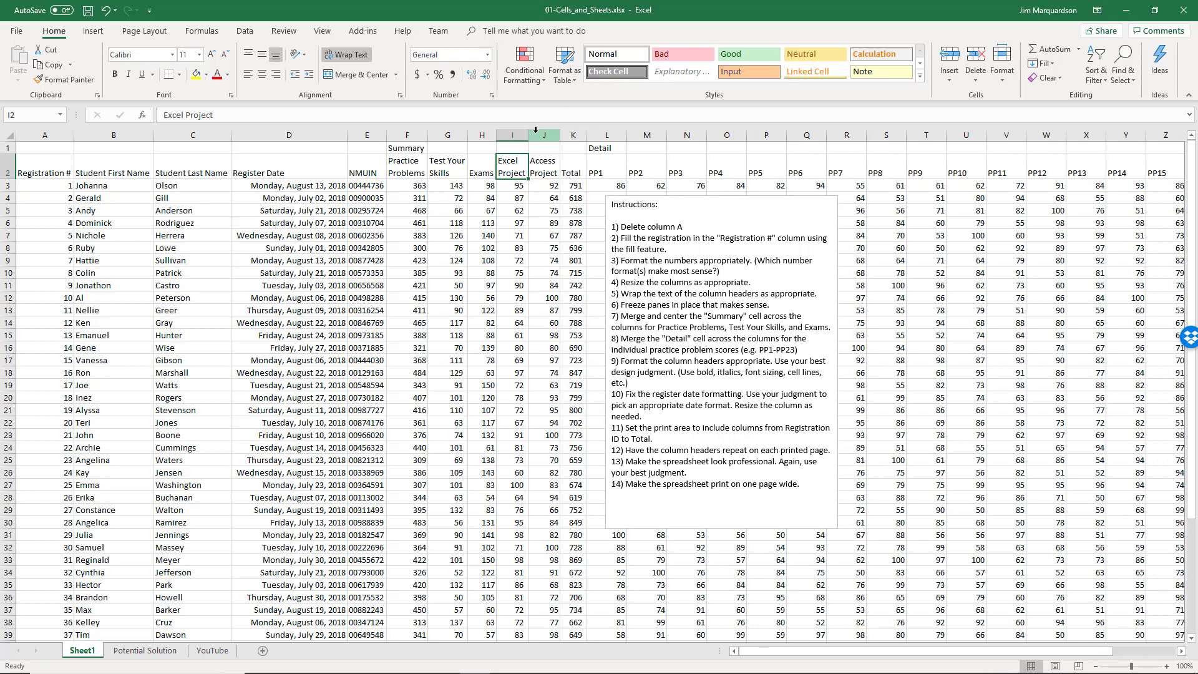
Wrap the Student First Name and Student Last Name headers in B2:C2 and narrow both columns to two-line headers
left_click(121, 168)
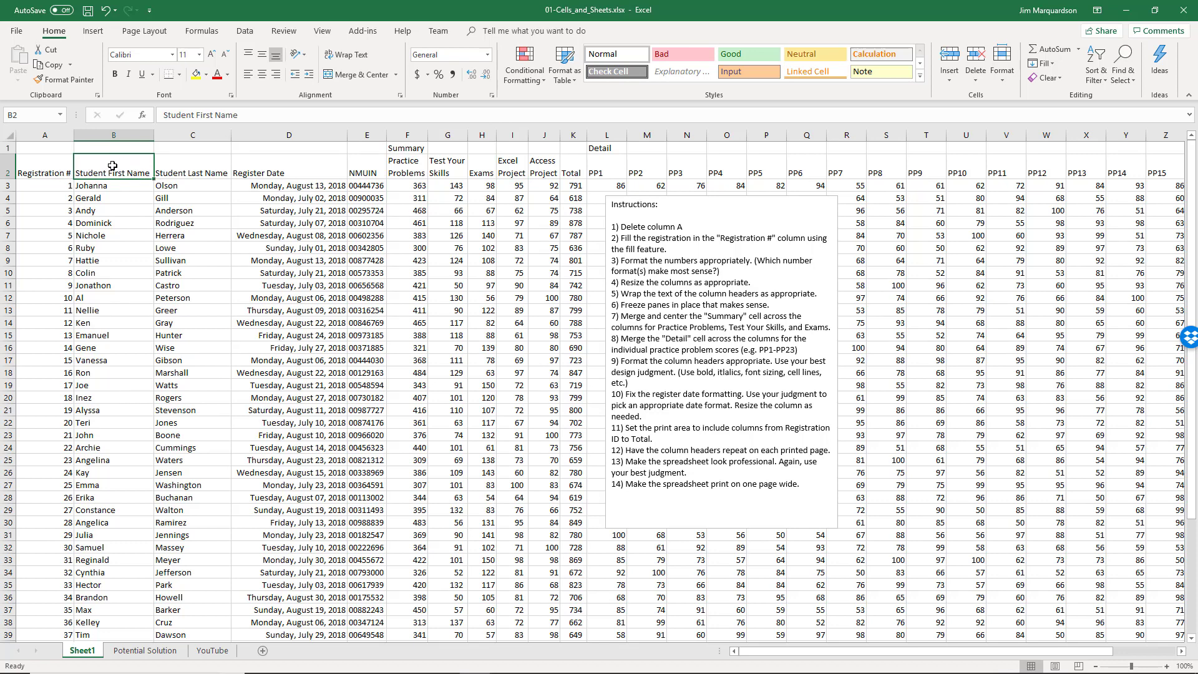
left_click_drag(107, 165, 175, 167)
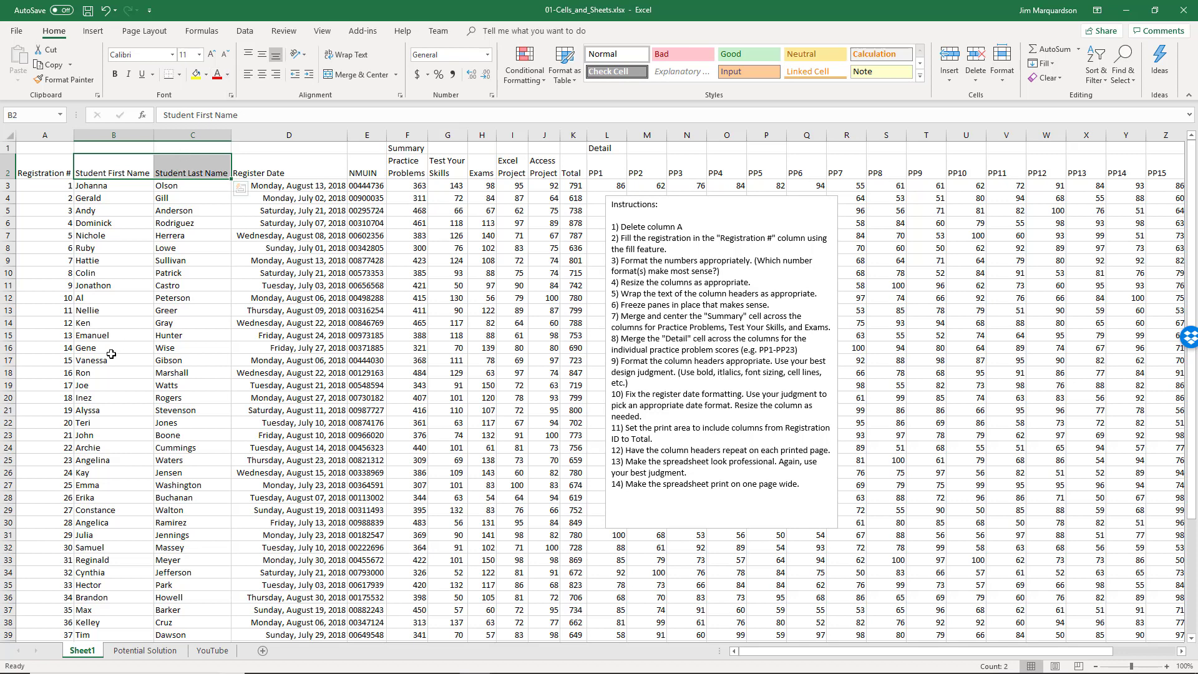
left_click(345, 55)
left_click(111, 195)
left_click_drag(154, 134, 128, 139)
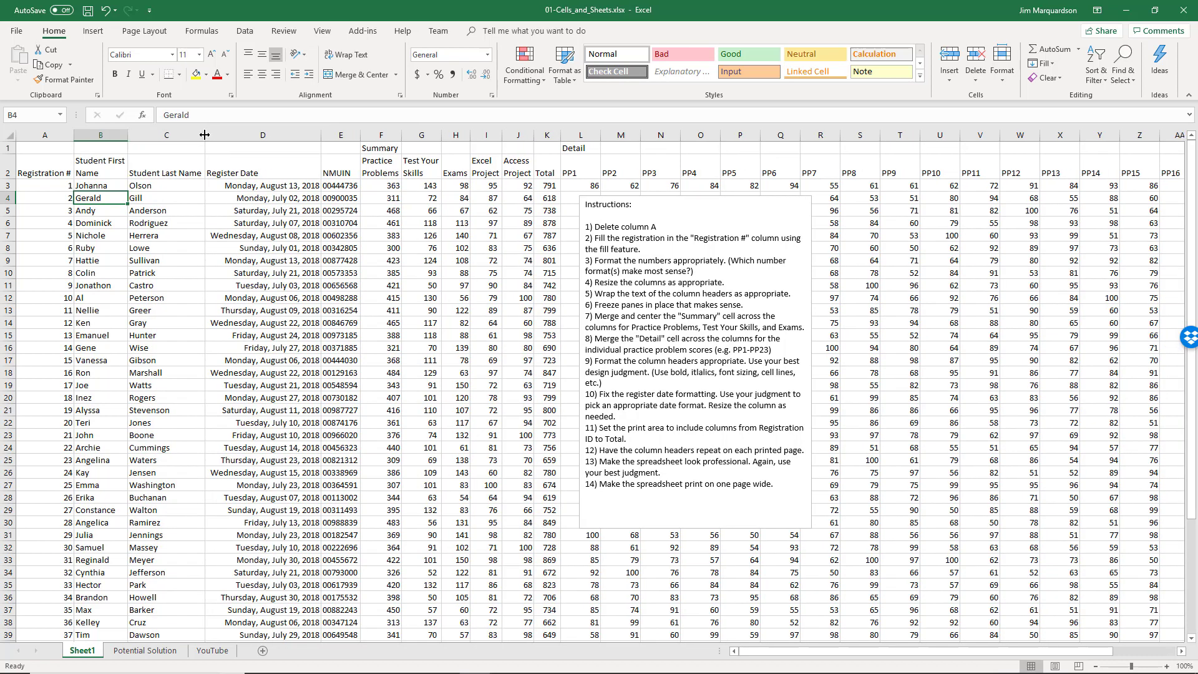
left_click_drag(207, 139, 188, 139)
double_click(188, 138)
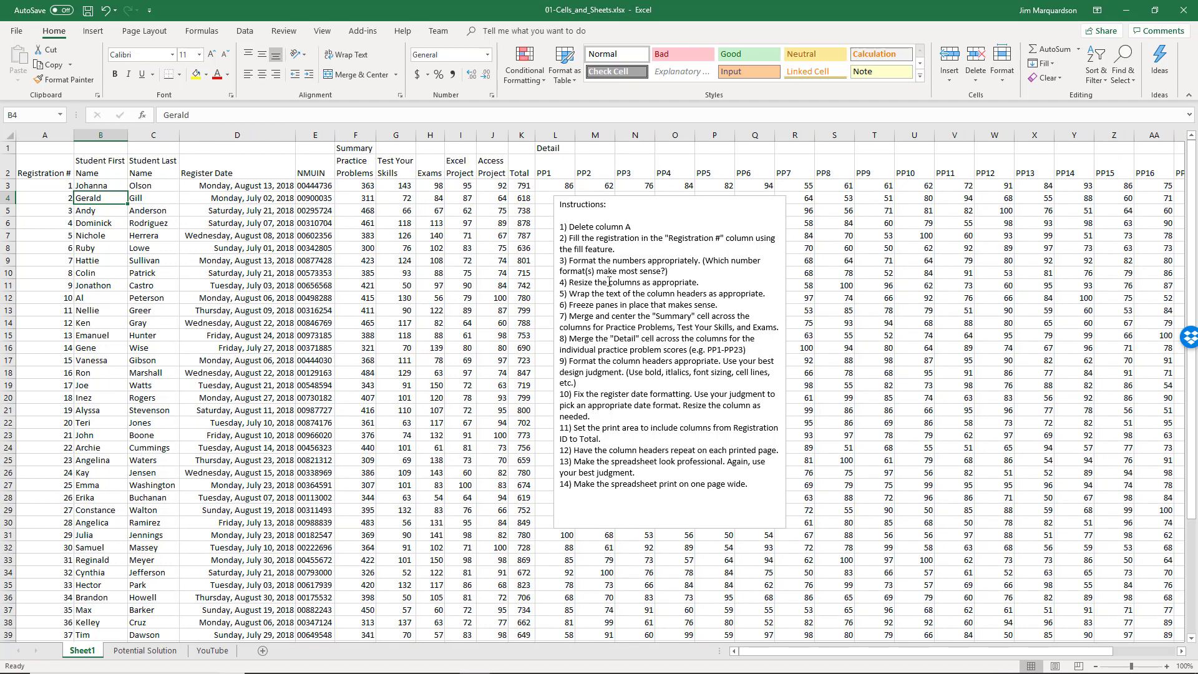
Freeze panes at D3 so that header rows 1–2 and columns A to C remain in place while scrolling
left_click(573, 294)
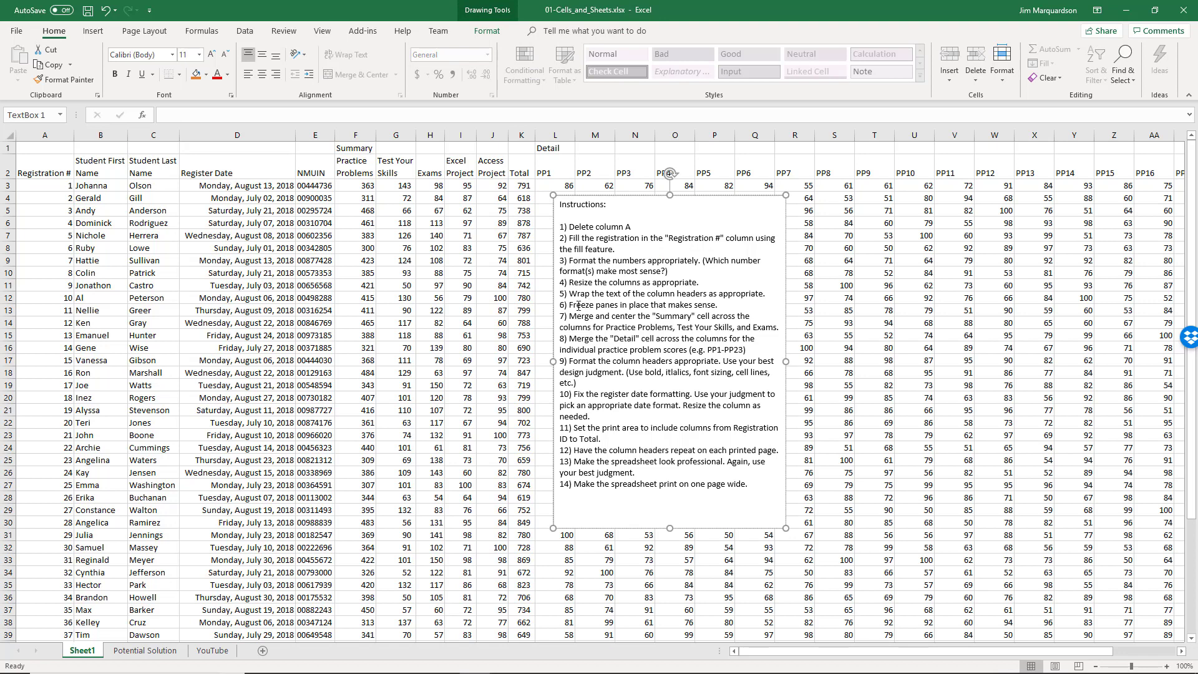
left_click_drag(578, 305, 625, 305)
left_click(480, 271)
left_click(172, 183)
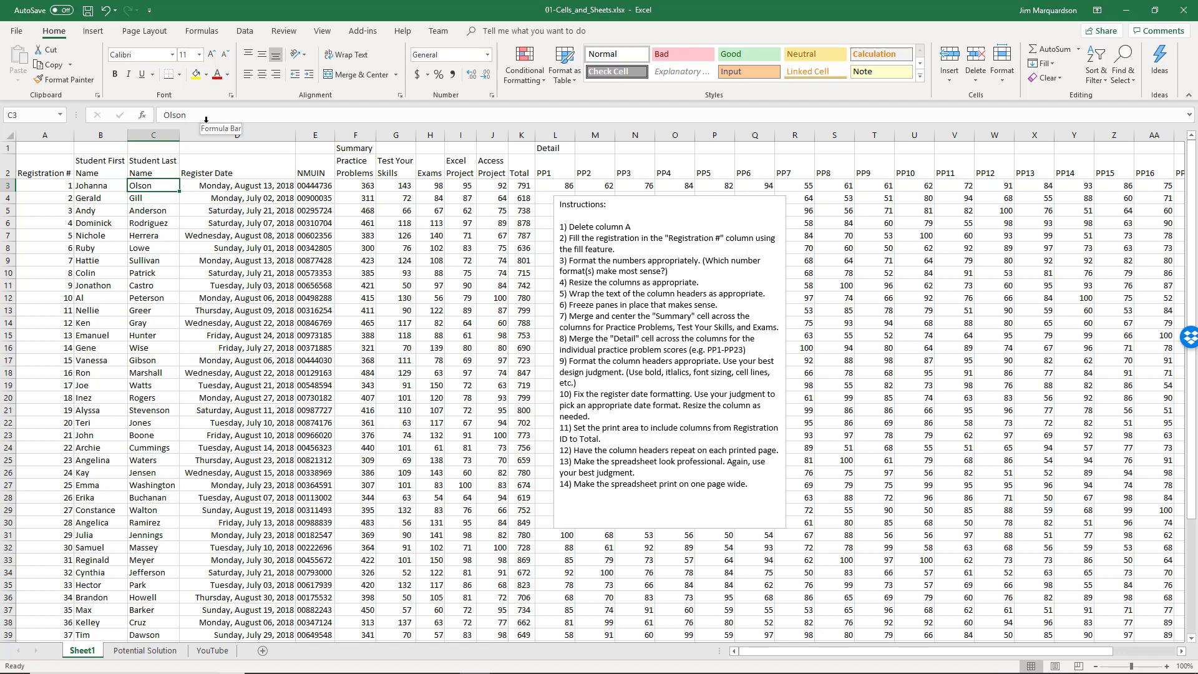
left_click(212, 185)
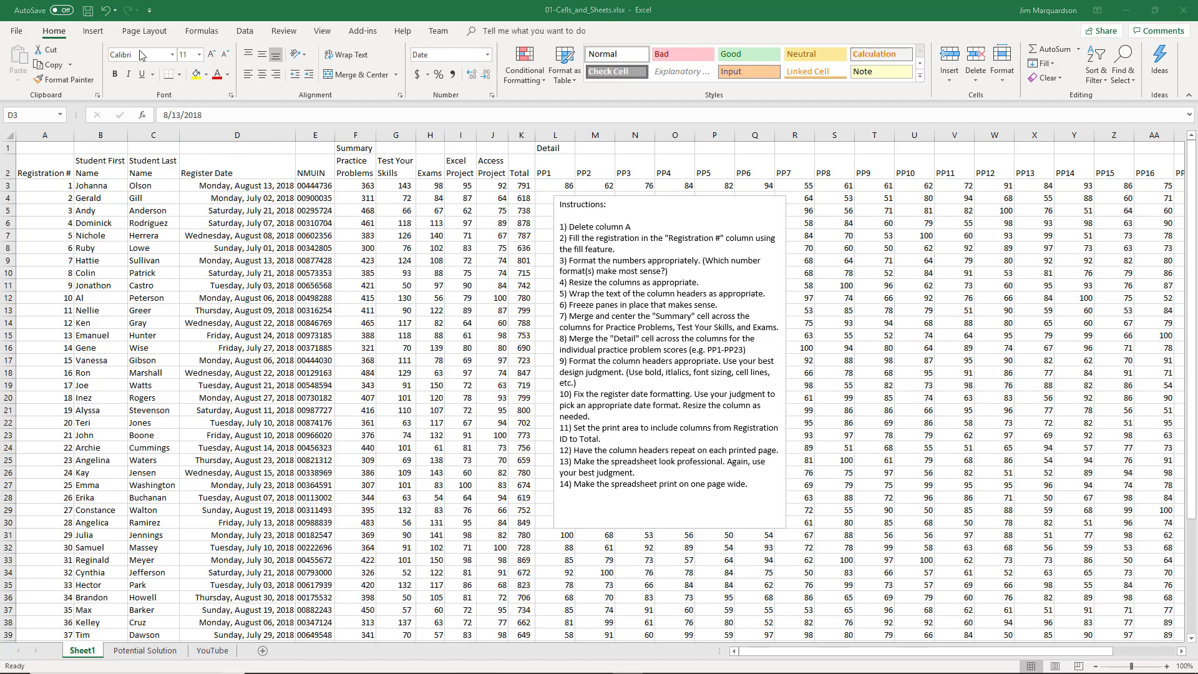
left_click(323, 32)
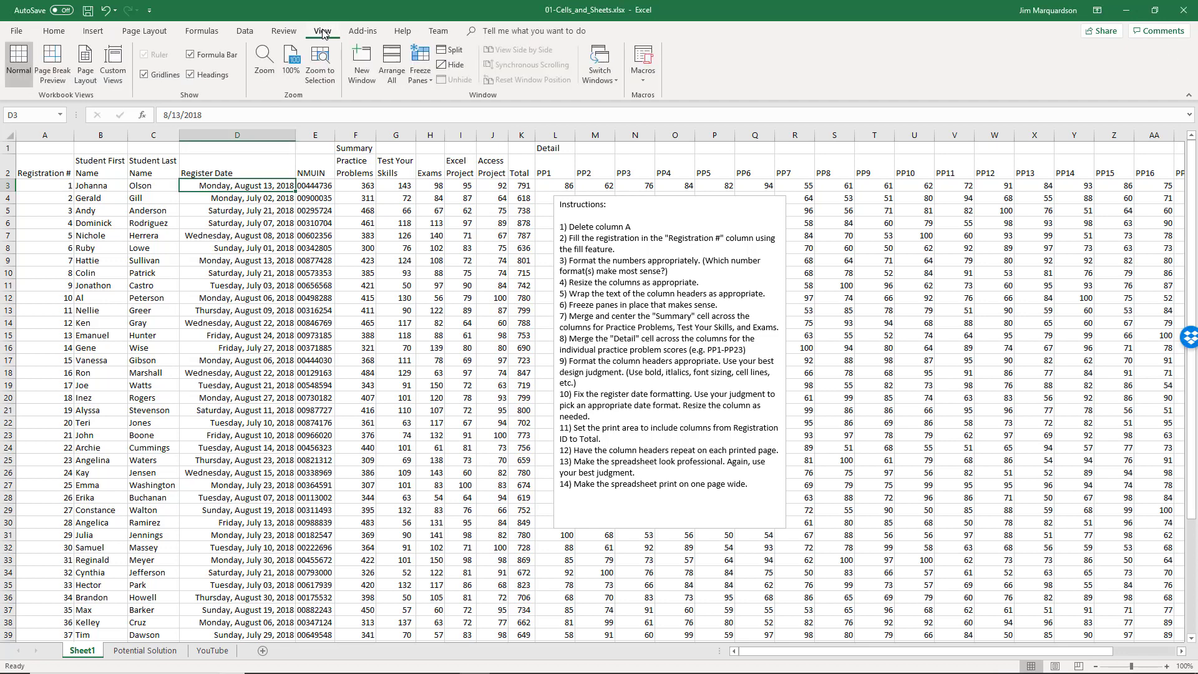
left_click(112, 167)
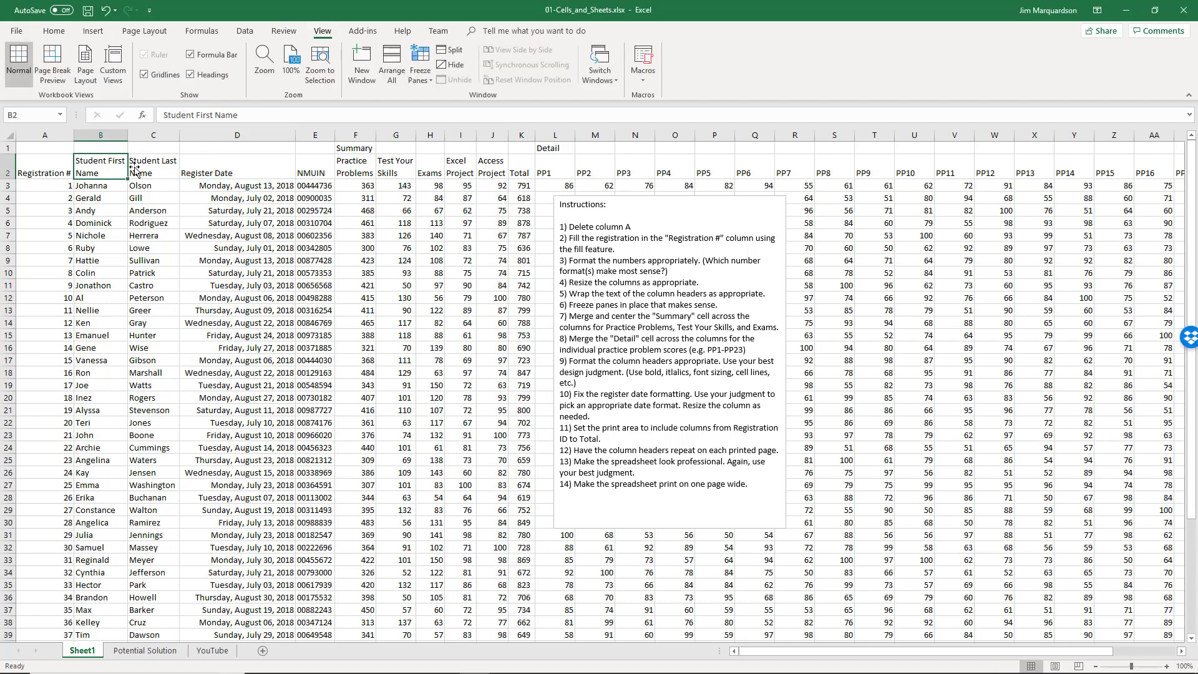
left_click(225, 187)
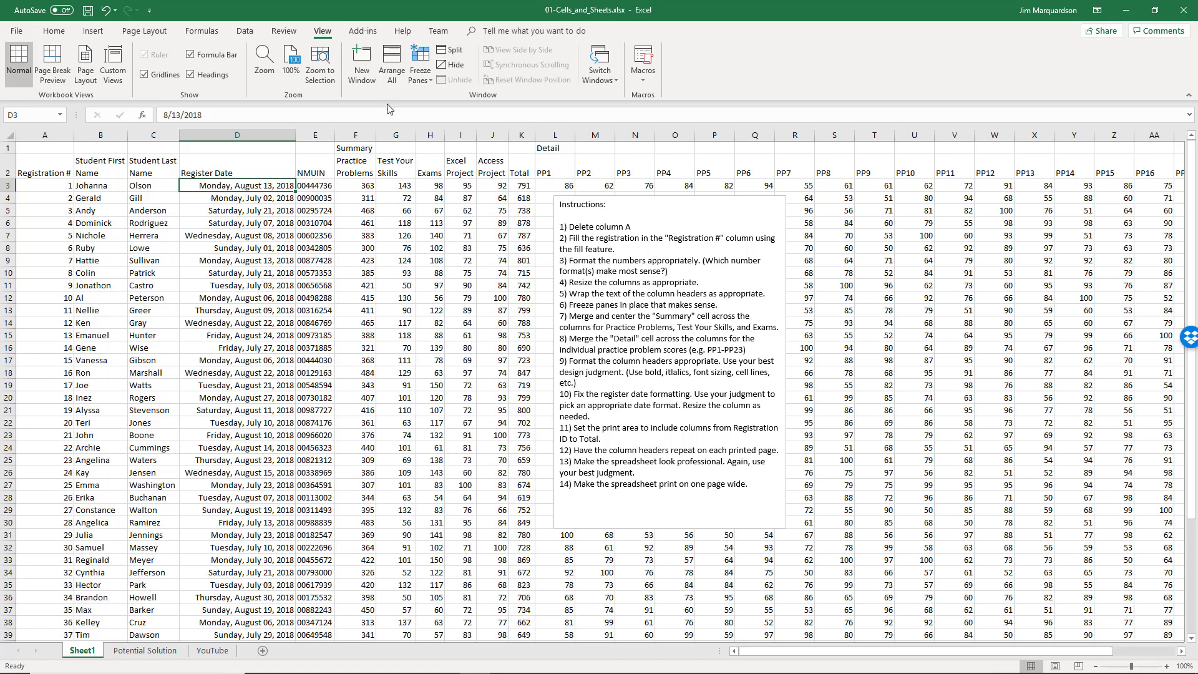
left_click(422, 60)
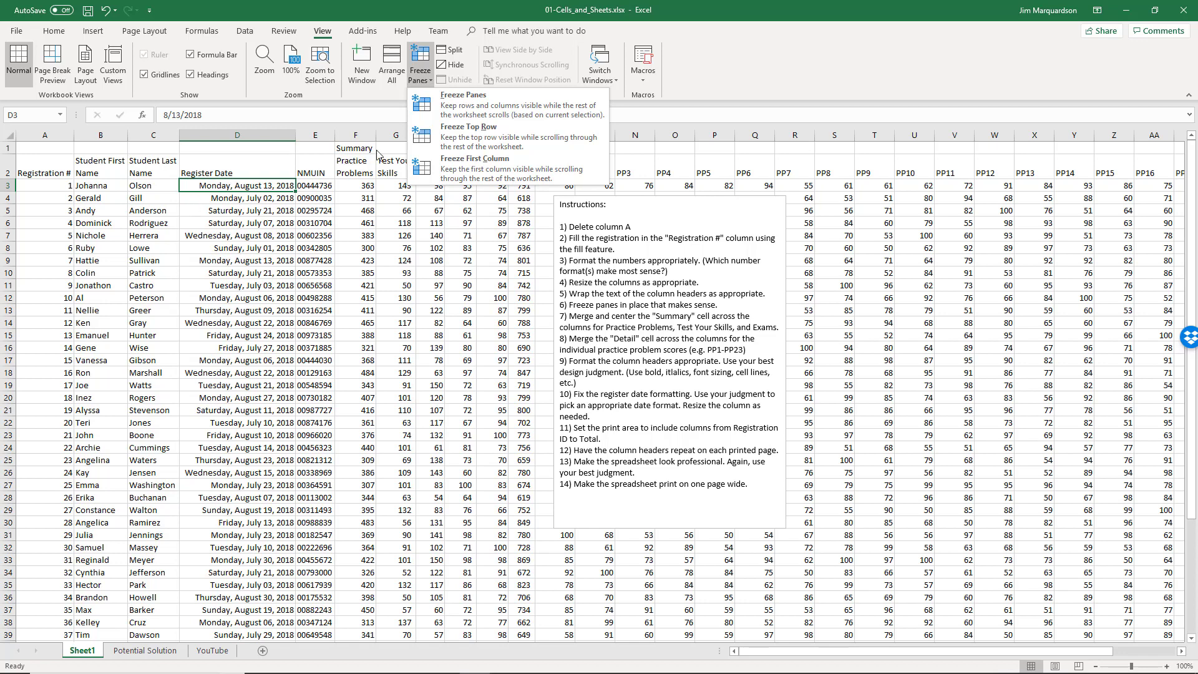
left_click(465, 109)
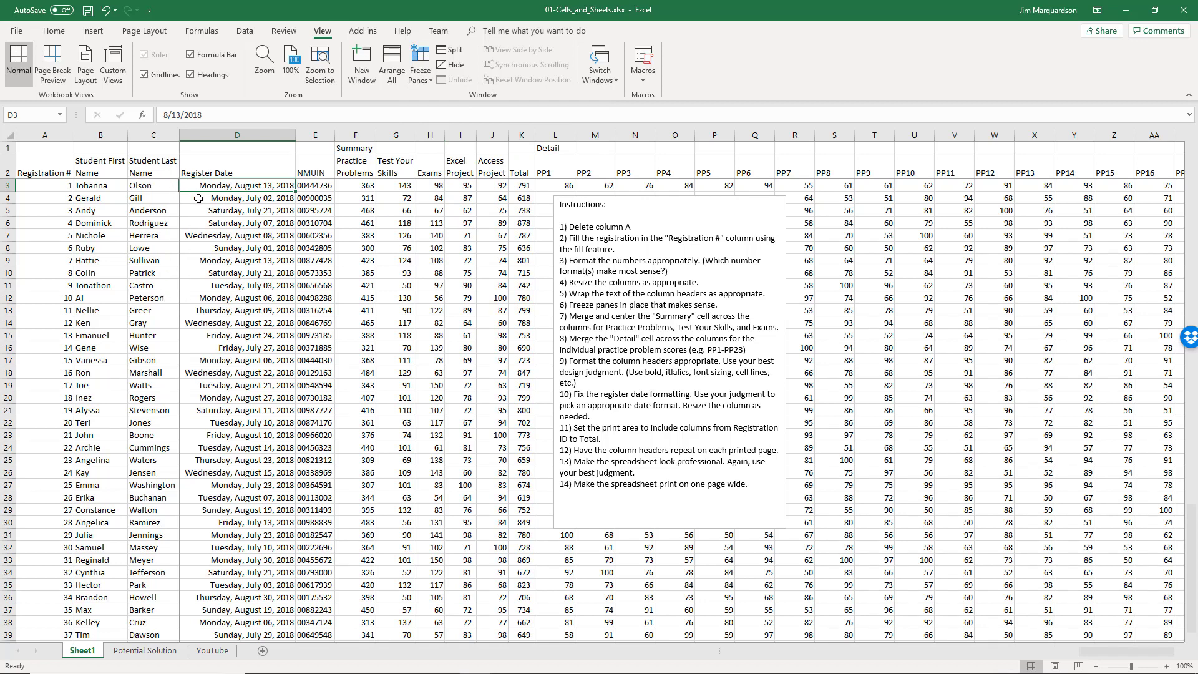
Move down the Register Date column to the end of the student list and back up to check the frozen header rows
left_click(320, 190)
left_click(263, 188)
key("Down")
key("Down")
key("Down")
key("Down")
key("Down")
key("Down")
key("Down")
key("Down")
key("Down")
key("Down")
key("Down")
key("Down")
key("Down")
key("Down")
key("Down")
key("Down")
key("Down")
key("Down")
key("Down")
key("Down")
key("Down")
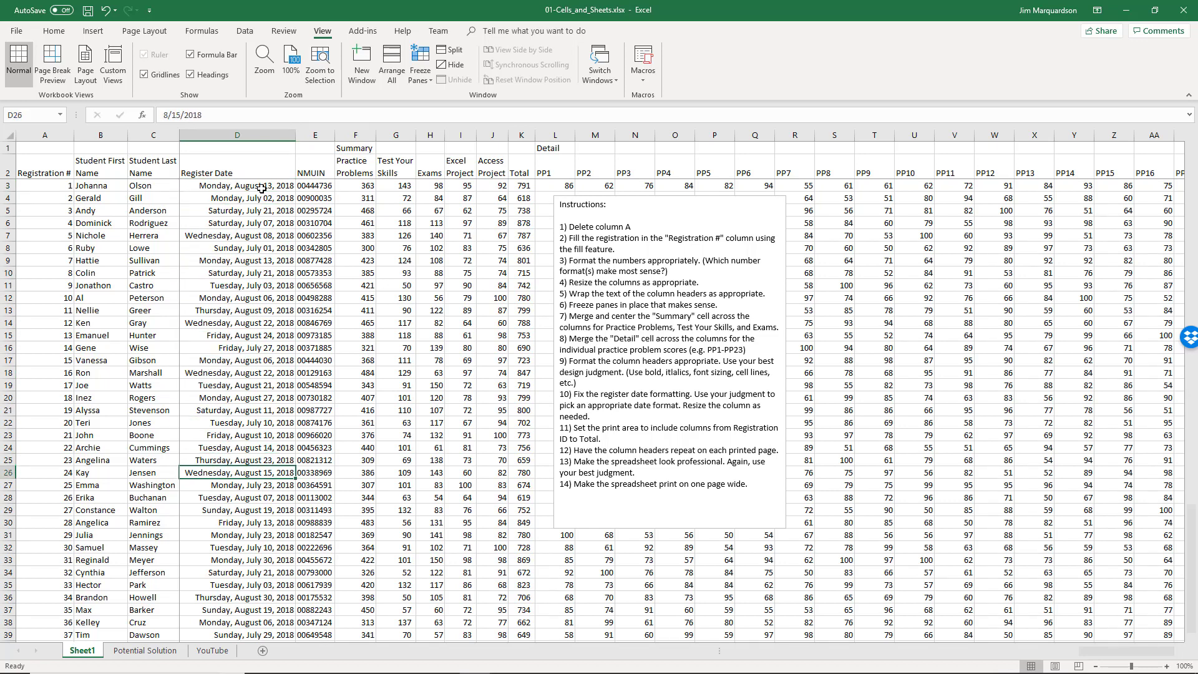
key("Down")
key("Down")
key("Down")
key("Down")
key("Down")
key("Down")
key("Down")
key("Down")
key("Down")
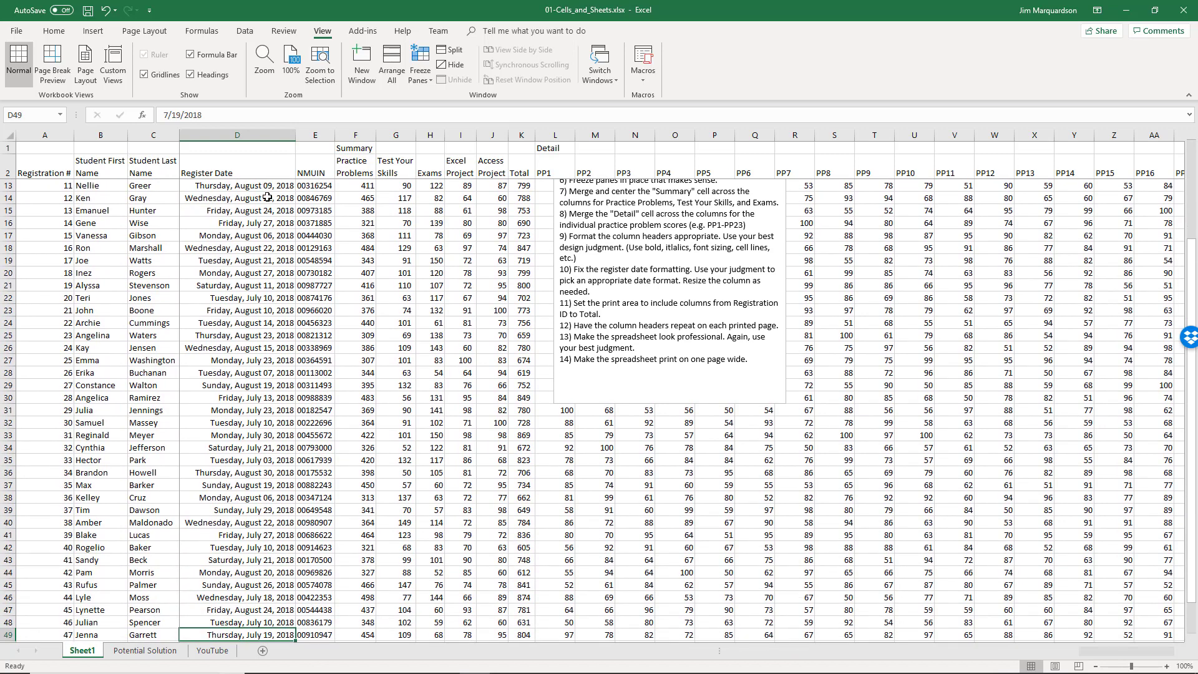
scroll(360, 332, "down", 3)
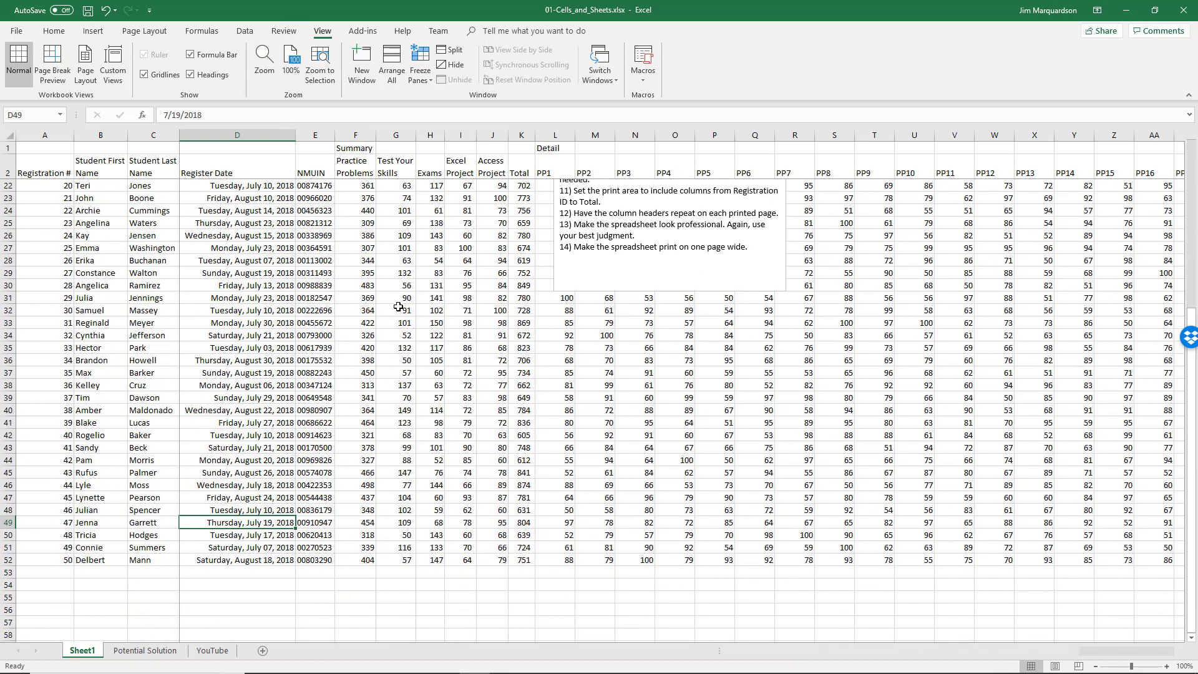
scroll(417, 253, "up", 6)
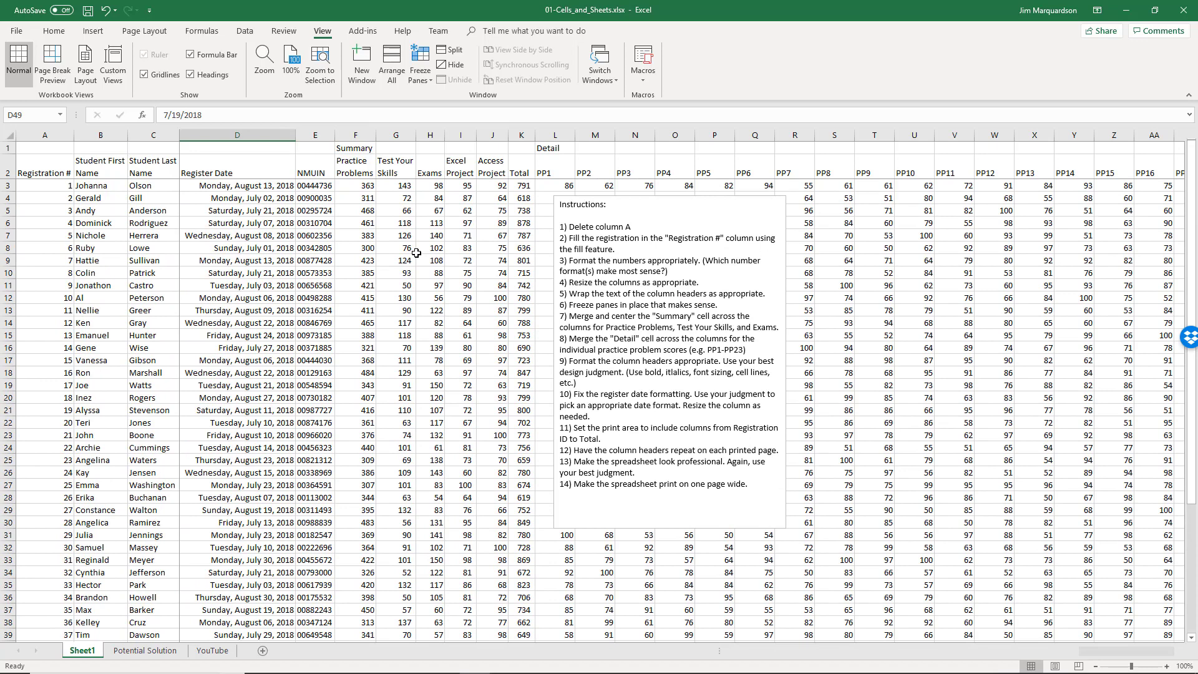
Move right along row 3 past PP23 and look through the lower rows to check the frozen registration and name columns
left_click(235, 186)
key("Right")
key("Right")
key("Right")
key("Right")
key("Right")
key("Right")
key("Right")
key("Right")
key("Right")
key("Right")
key("Right")
key("Right")
key("Right")
key("Right")
key("Right")
key("Right")
key("Right")
key("Right")
key("Right")
key("Right")
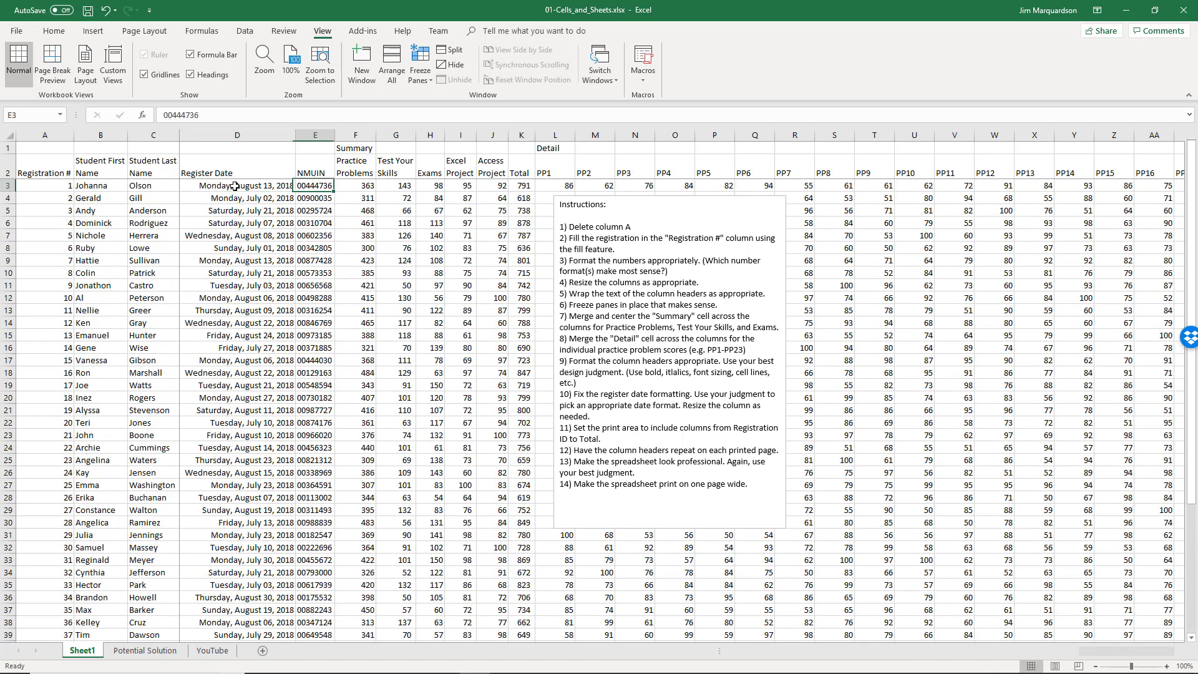
key("Right")
key("Right")
key("Right")
key("Right")
key("Right")
key("Right")
key("Right")
key("Right")
key("Right")
key("Right")
key("Right")
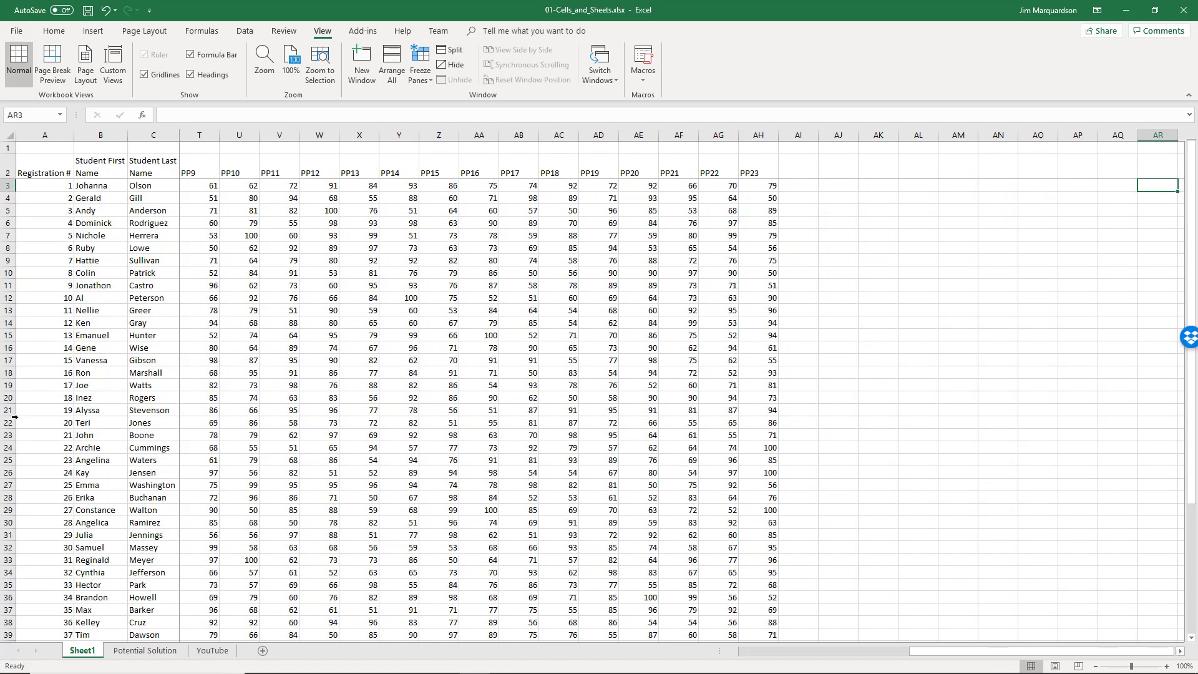
scroll(276, 360, "down", 6)
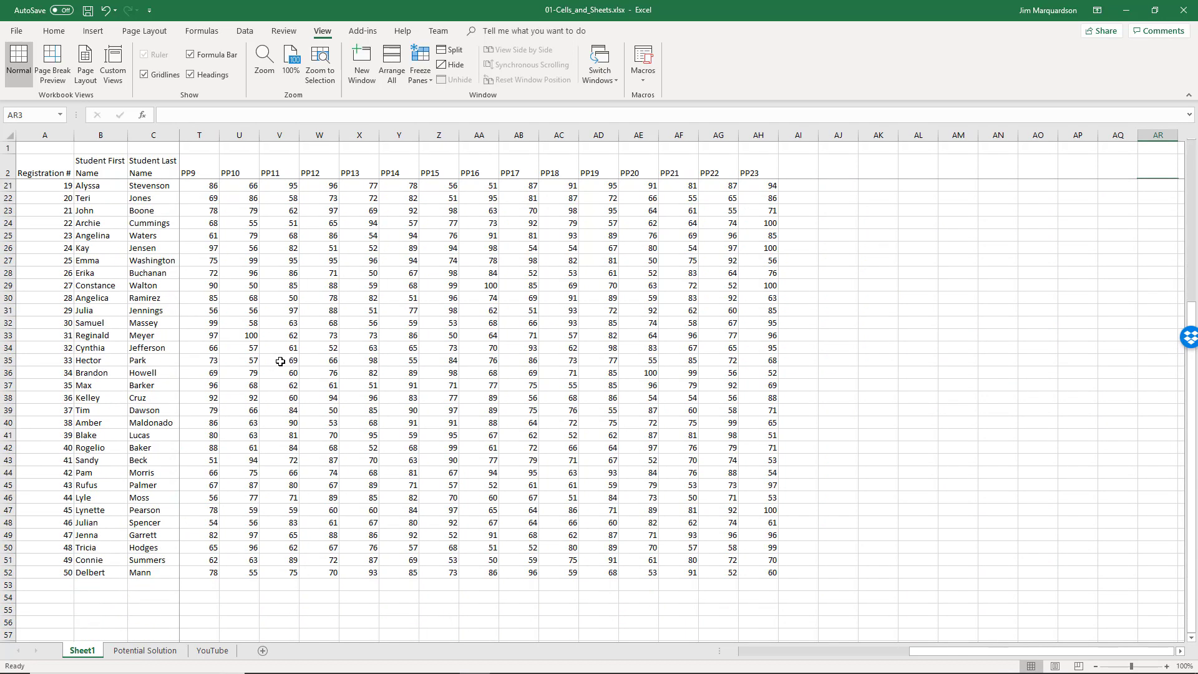
scroll(280, 361, "up", 6)
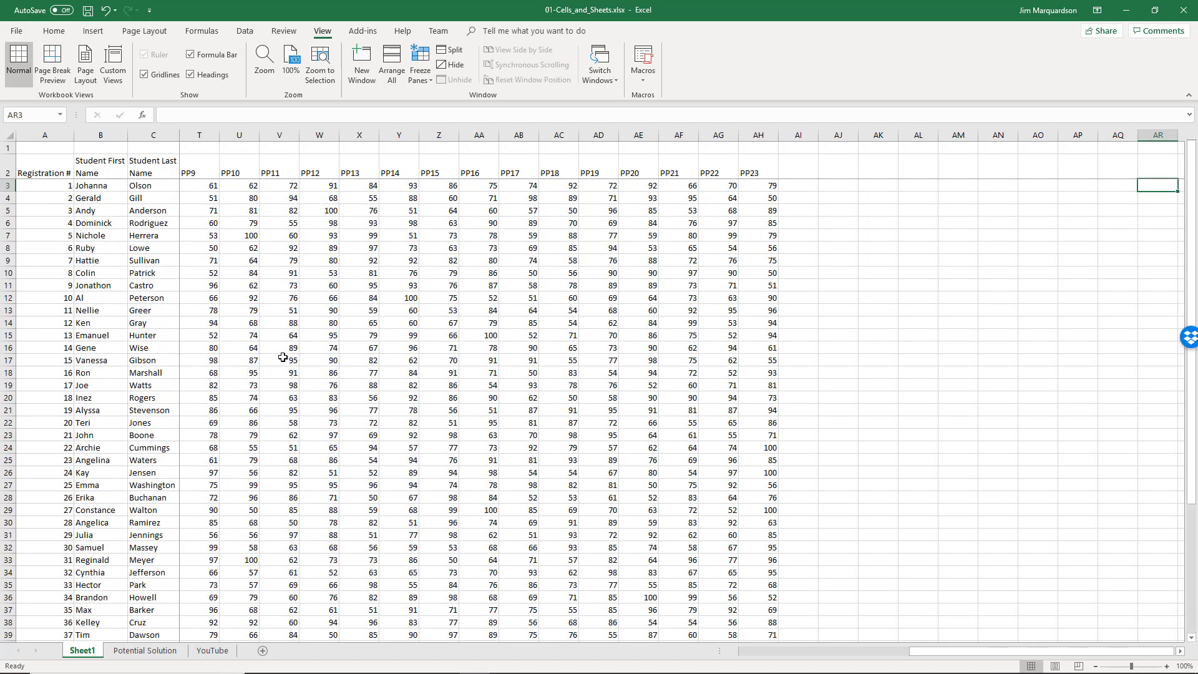
Move across the practice problem scores in row 8, return to D3, and view the Freeze Panes options
left_click(333, 245)
key("Right")
key("Right")
key("Right")
key("Right")
key("Right")
key("Right")
key("Right")
key("Right")
key("Right")
key("Right")
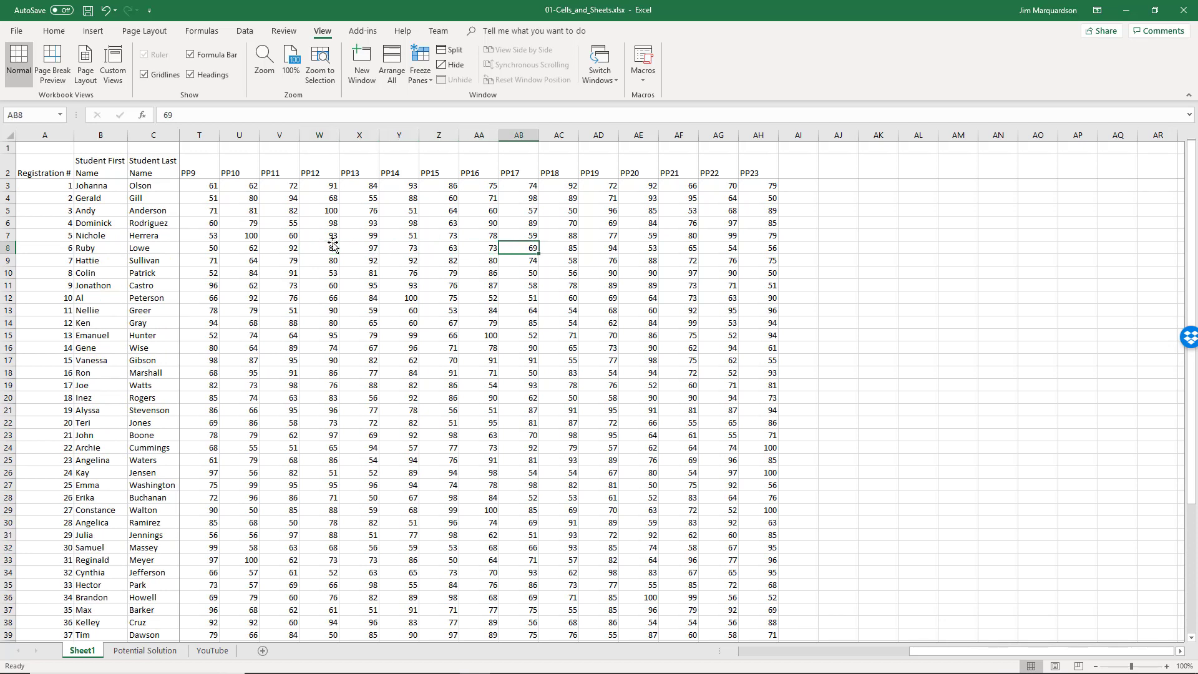
key("Right")
key("Left")
key("Left")
key("Left")
key("Left")
key("Left")
key("Left")
key("Left")
key("Left")
key("Left")
key("Left")
key("Left")
key("Left")
key("Left")
key("Left")
key("Left")
key("Left")
key("Left")
key("Left")
key("Left")
key("Left")
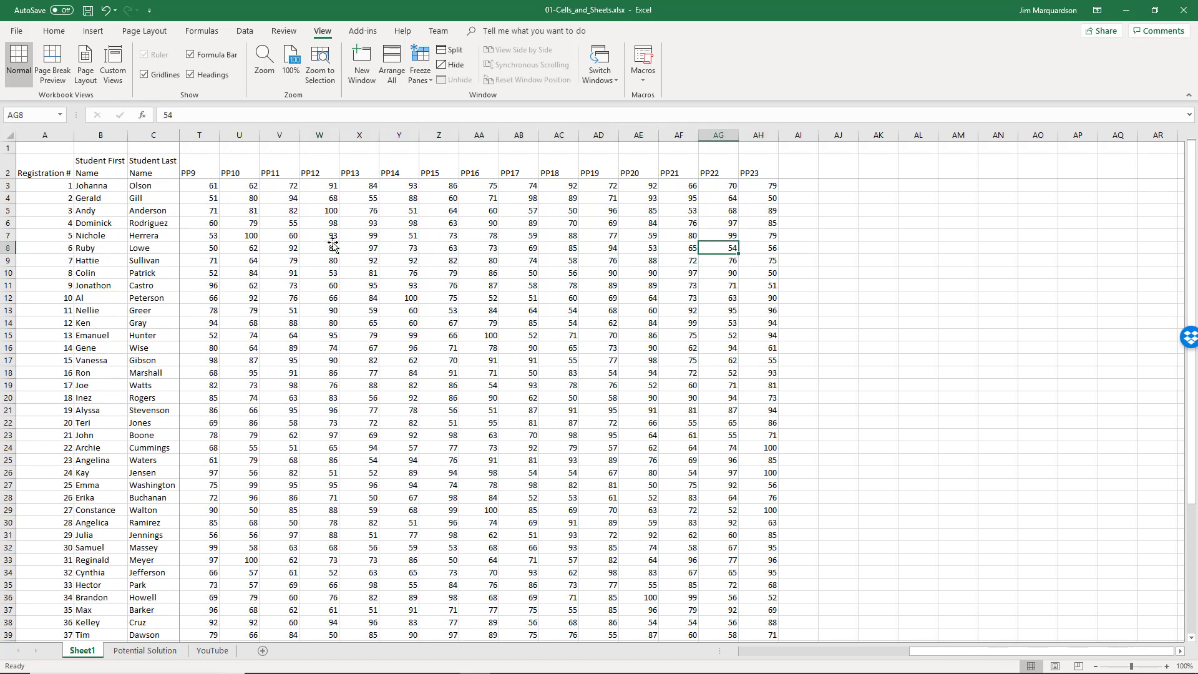
key("Left")
key("Left")
key("Left")
key("Up")
key("Up")
key("Up")
key("Up")
key("Up")
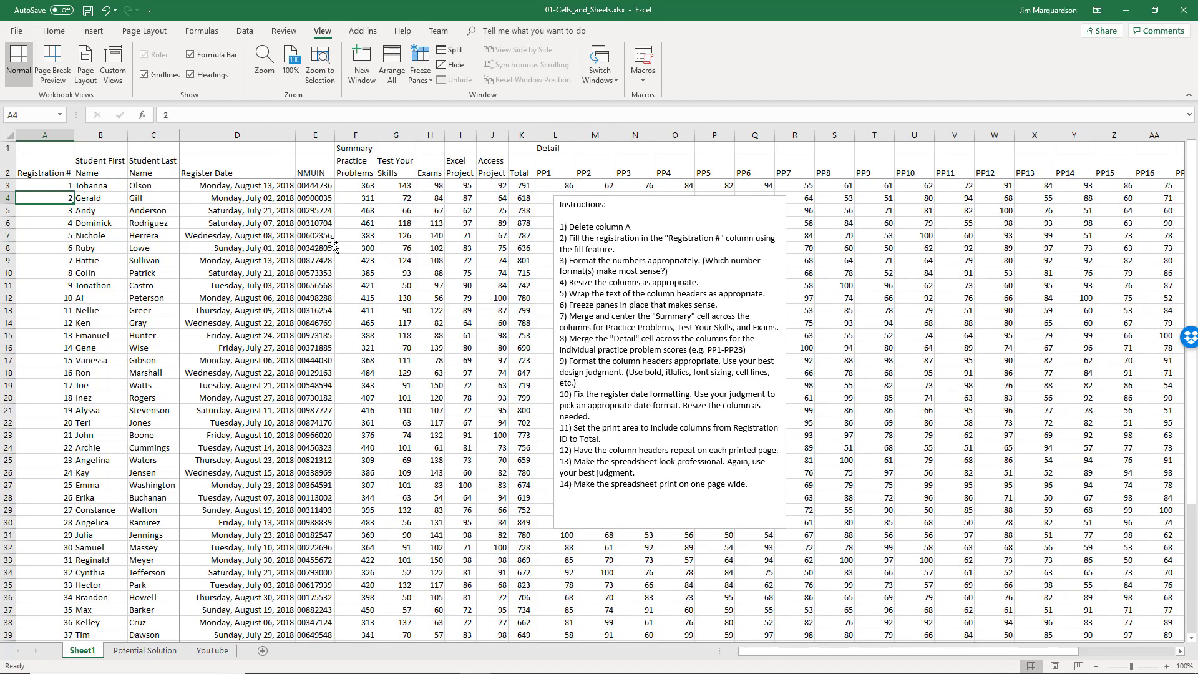
key("Right")
key("Right")
key("Right")
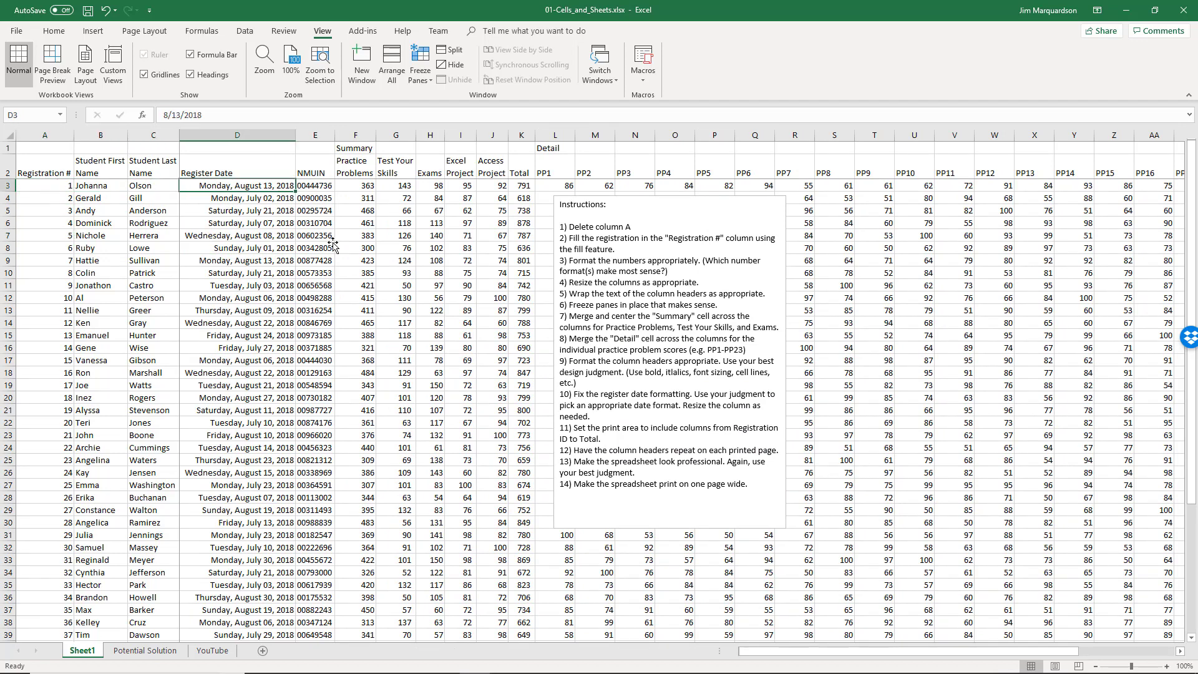
left_click(412, 78)
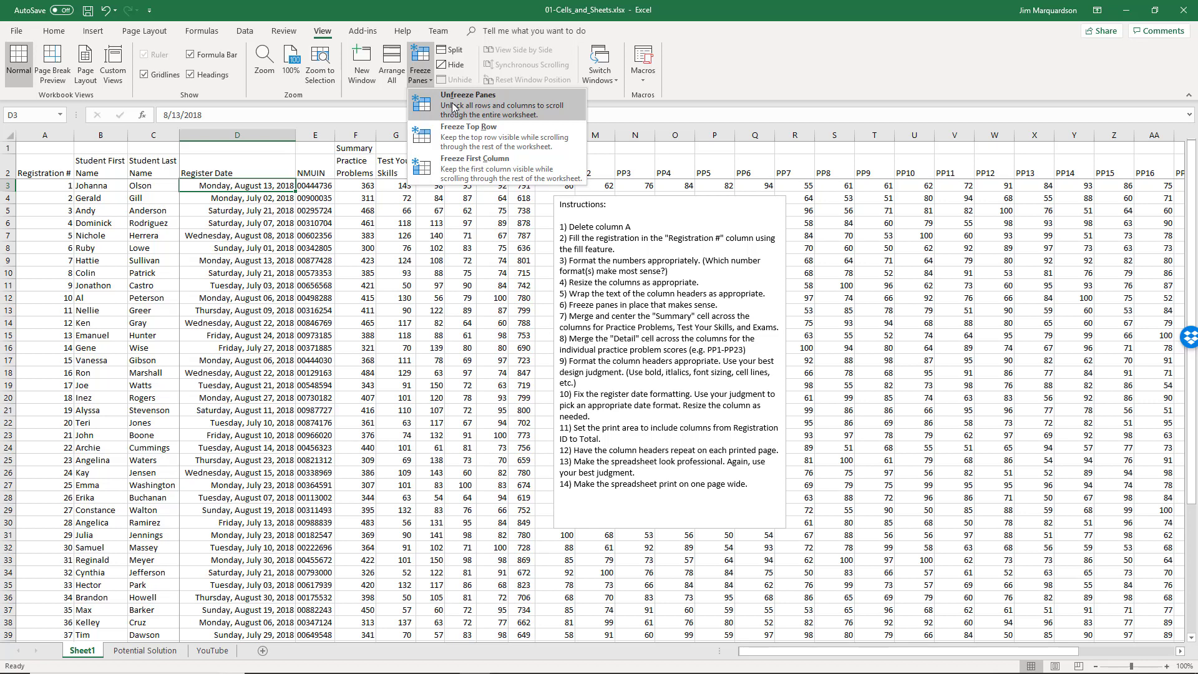
left_click(236, 183)
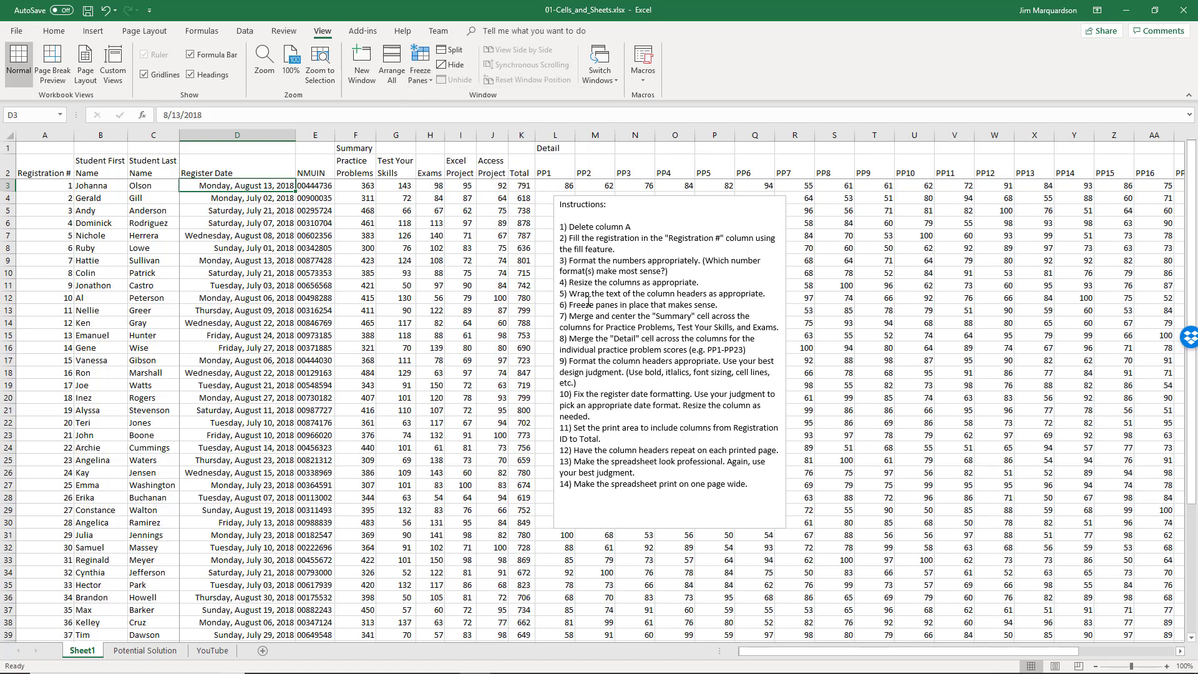
Merge and center the Summary heading across F1:H1, above Practice Problems, Test Your Skills and Exams
mouse_move(570, 316)
left_mouse_down()
mouse_move(651, 315)
mouse_move(652, 326)
left_mouse_up()
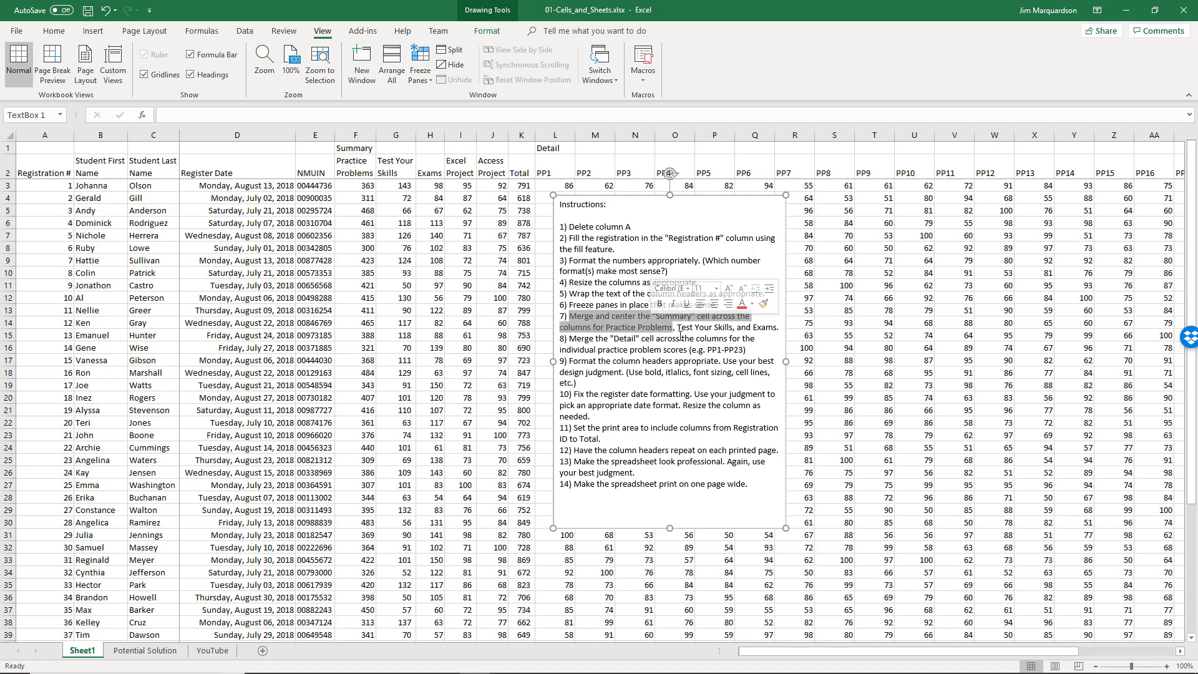
left_click(365, 164)
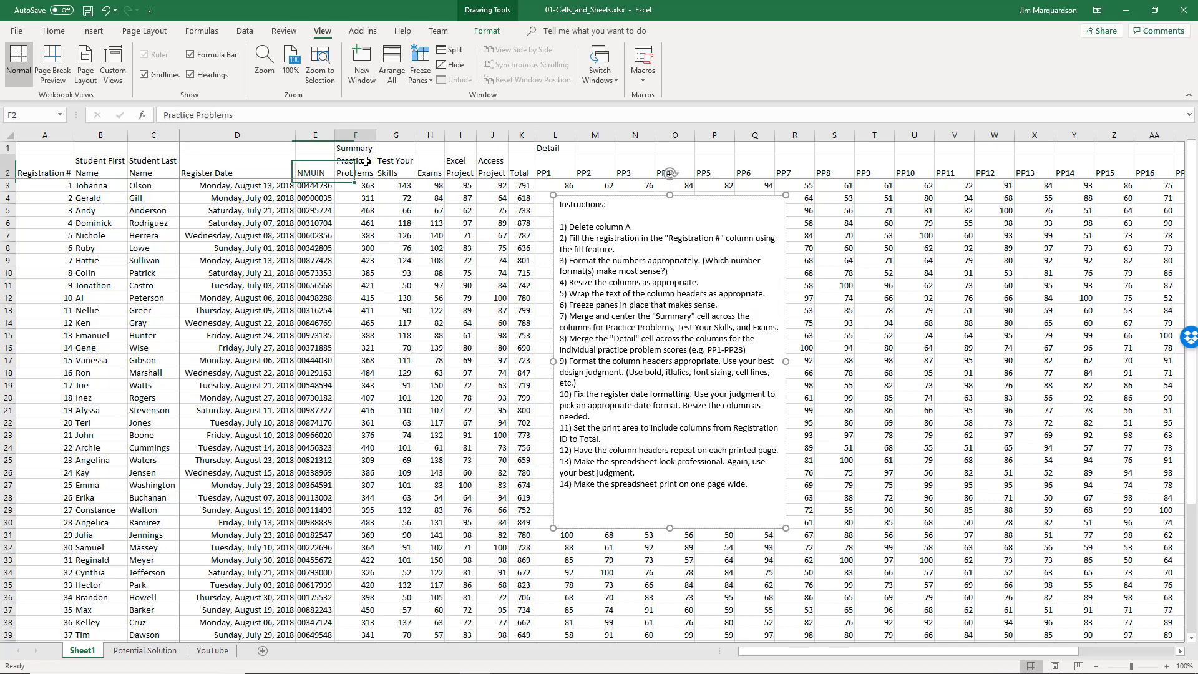
left_click_drag(356, 147, 426, 147)
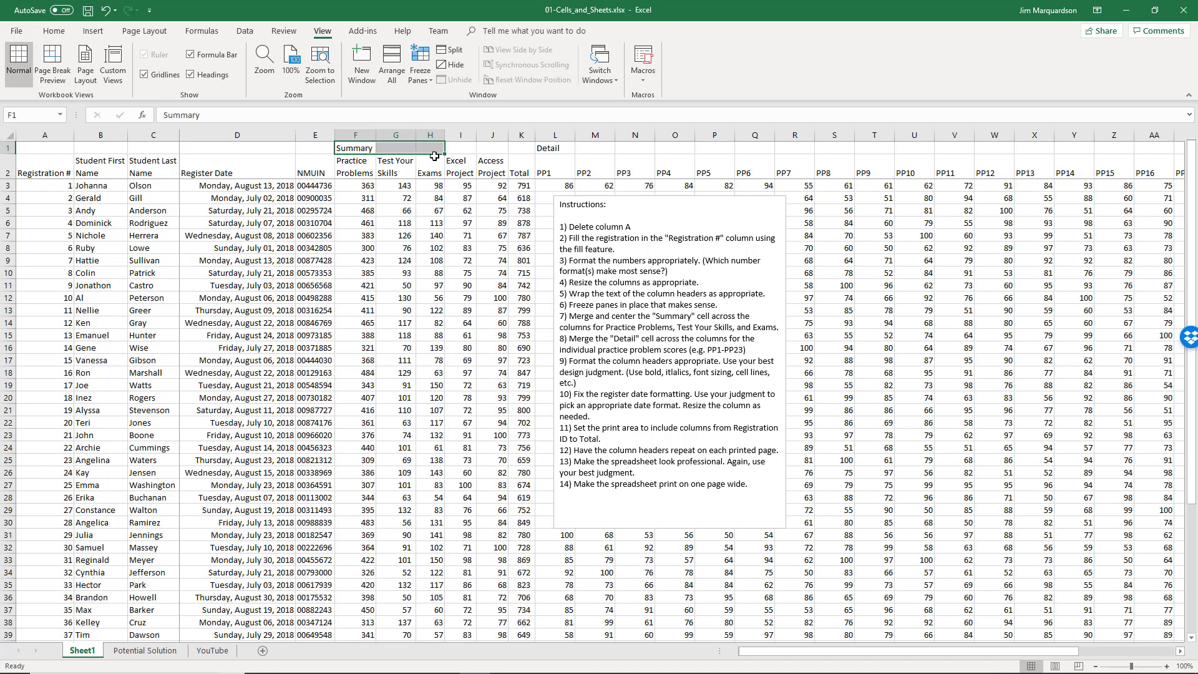
left_click(360, 162)
left_click_drag(357, 149, 428, 151)
left_click(61, 34)
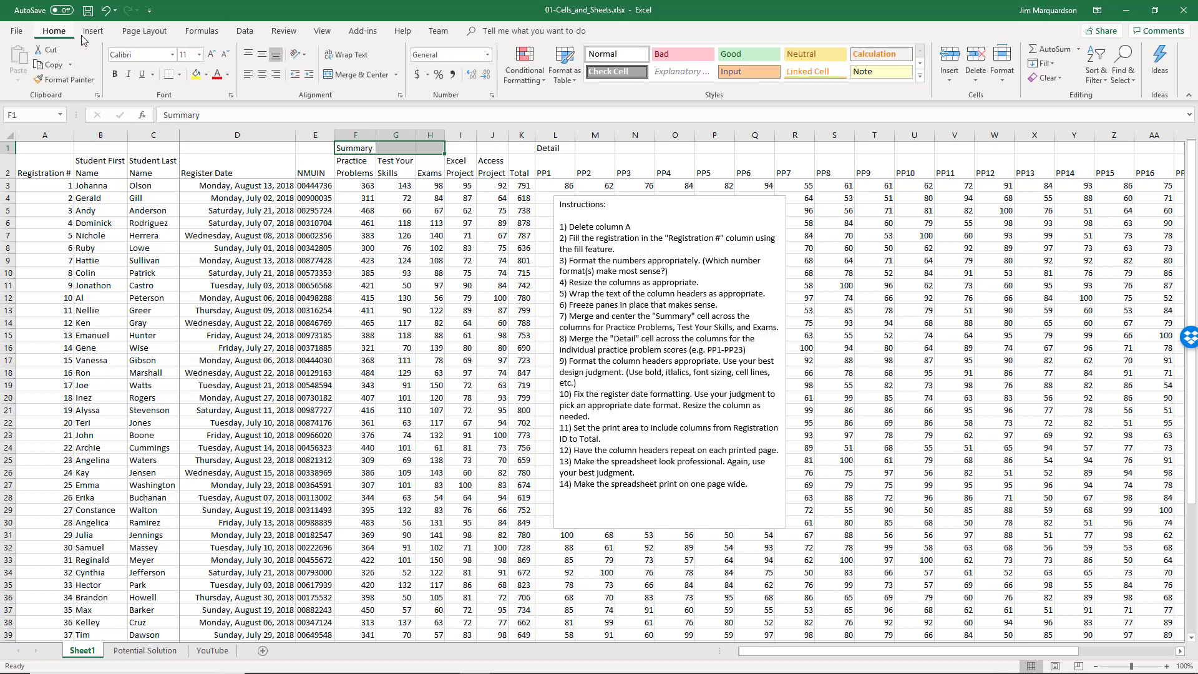
left_click(344, 74)
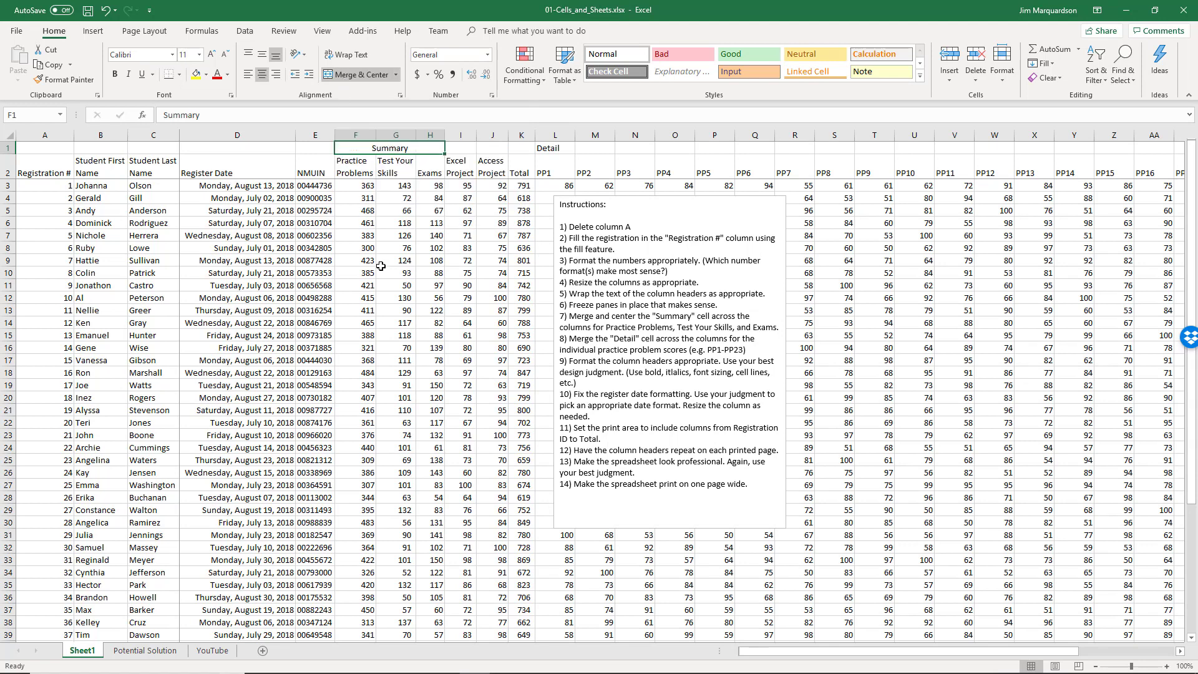
left_click(402, 248)
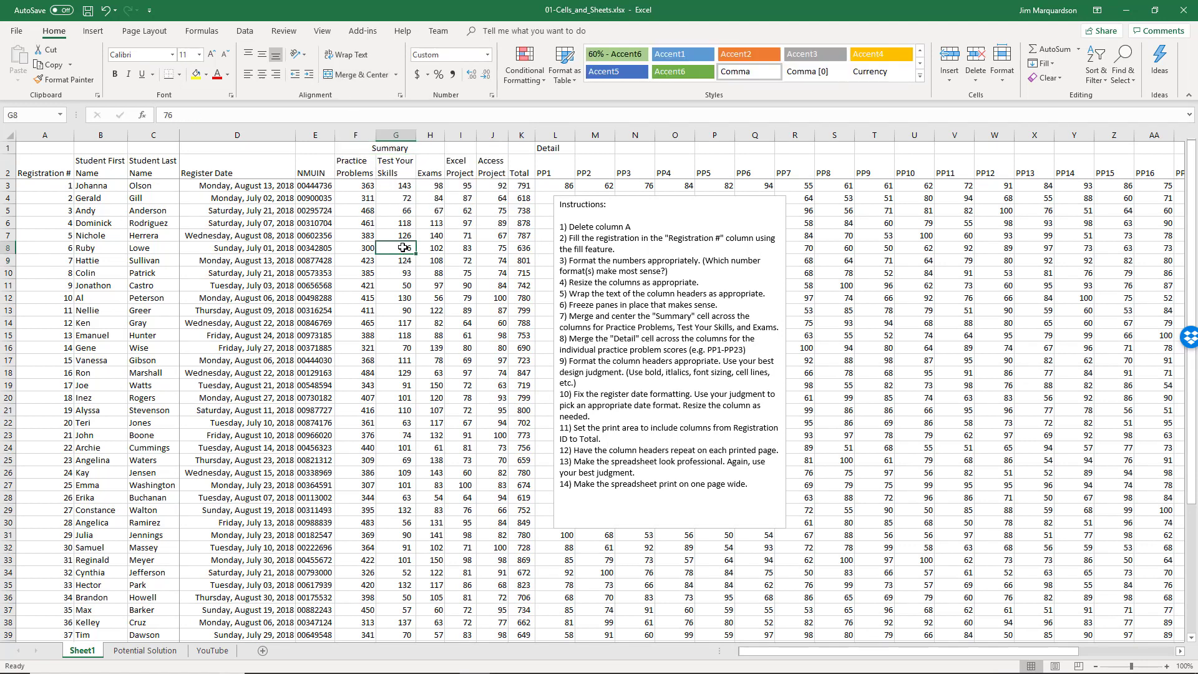
left_click(293, 226)
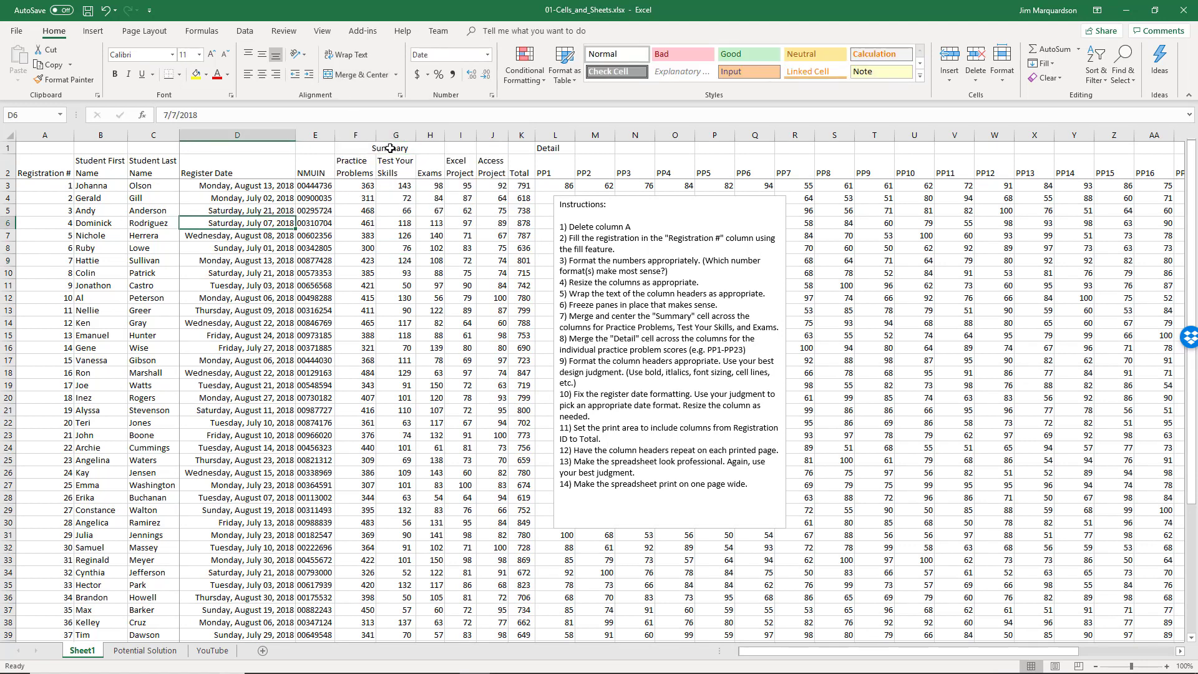
left_click(389, 147)
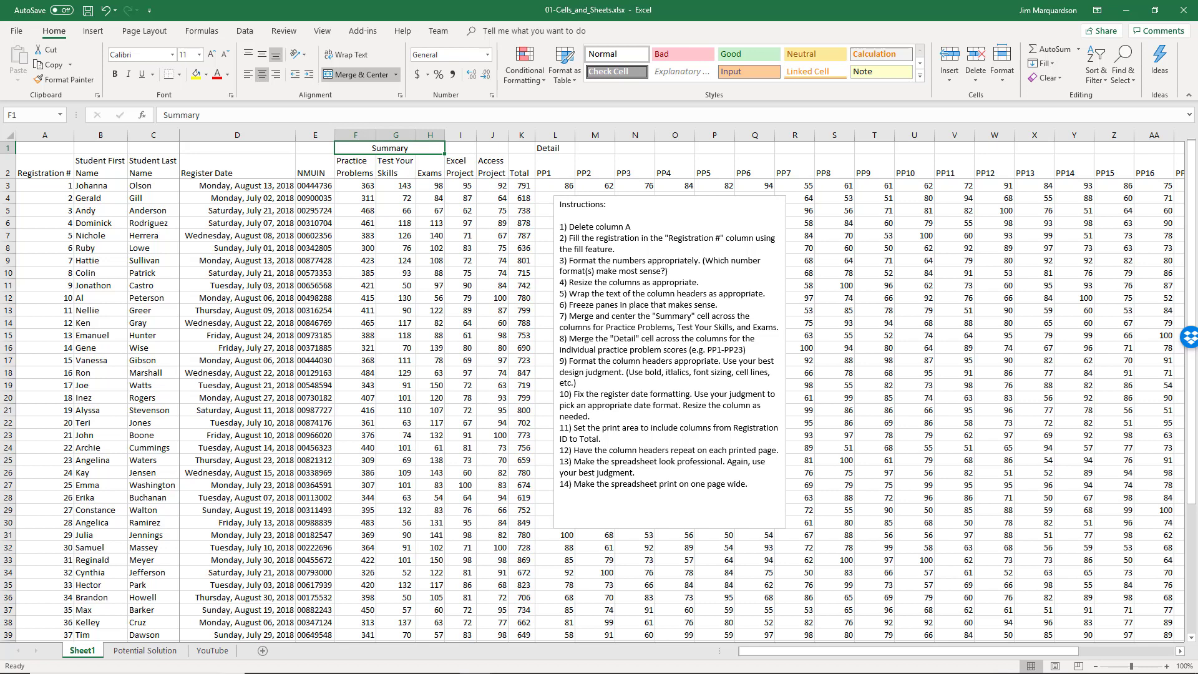
key("alt+Tab")
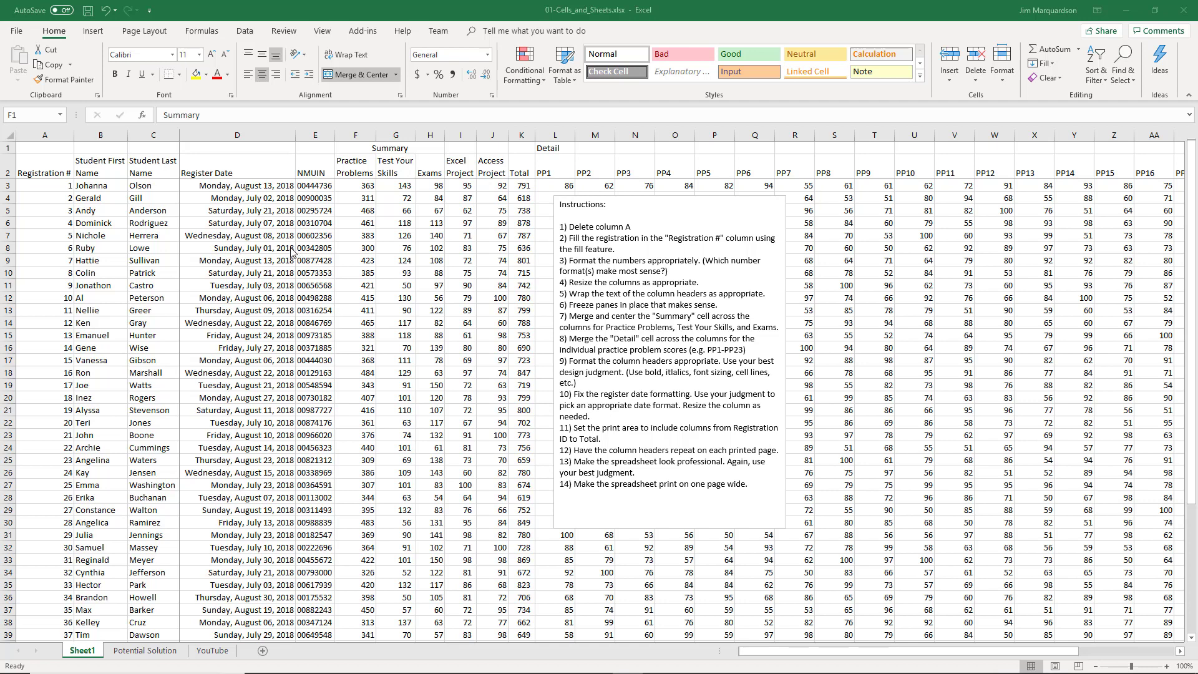
key("alt+Tab")
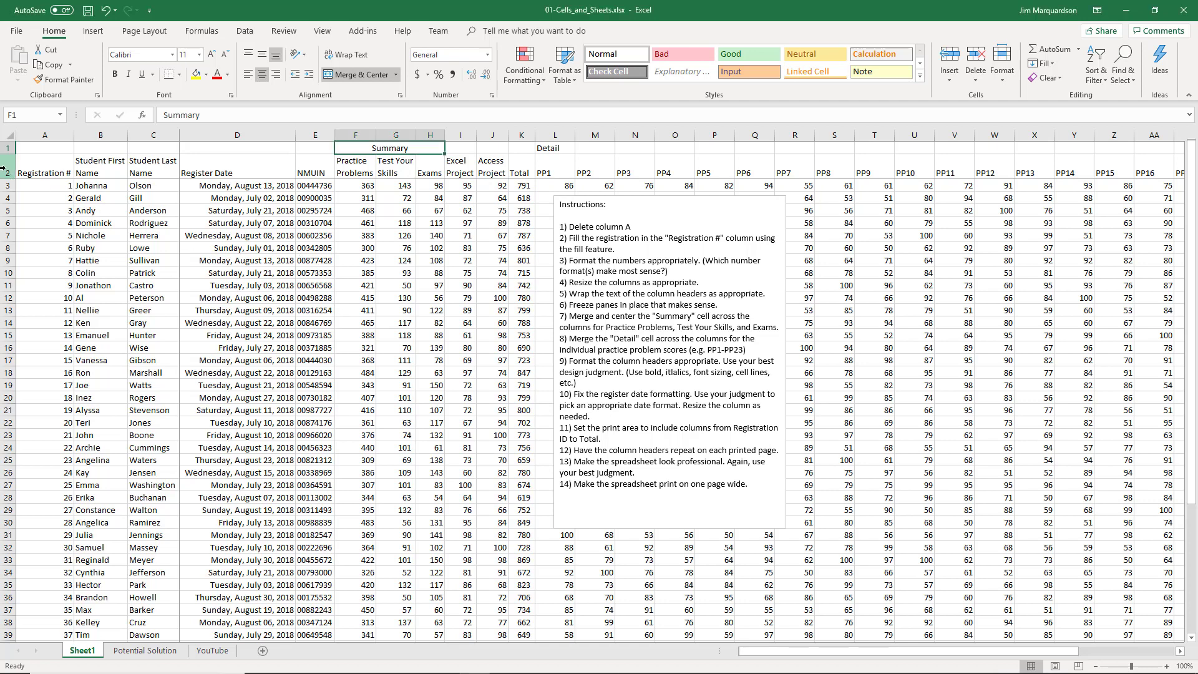
Make all the column headers in row 2 bold
left_click(4, 169)
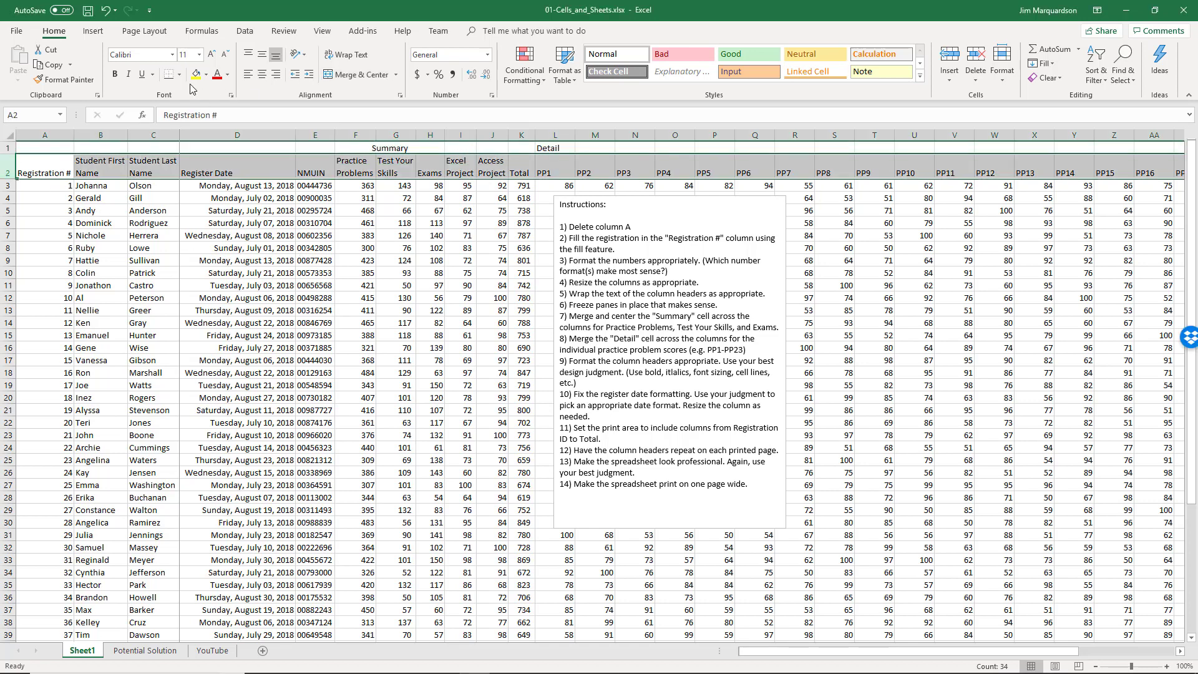
left_click(114, 74)
left_click(130, 248)
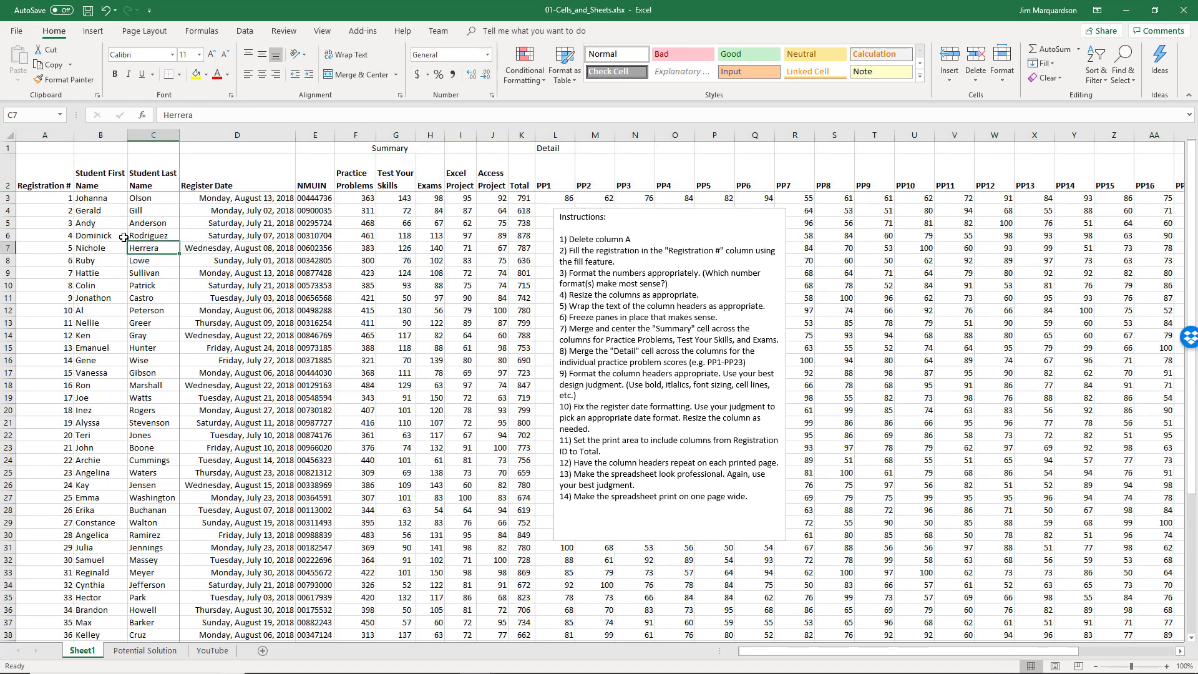
left_click(227, 262)
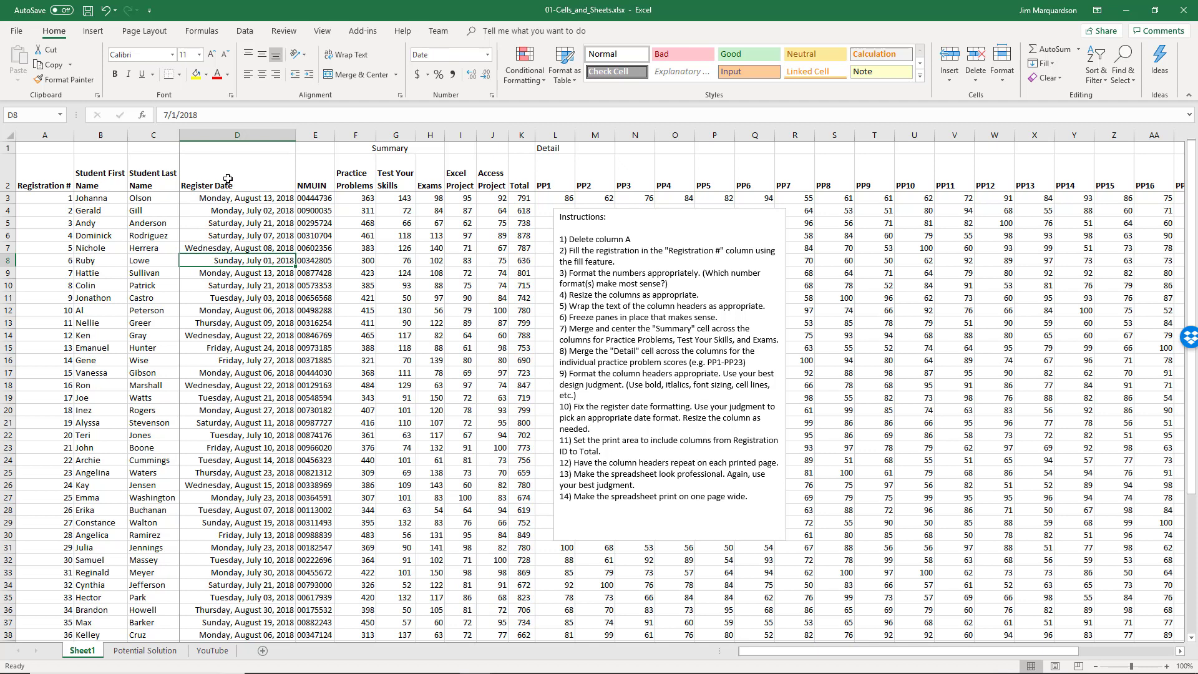
Right-align the Register Date header in D2
left_click(229, 179)
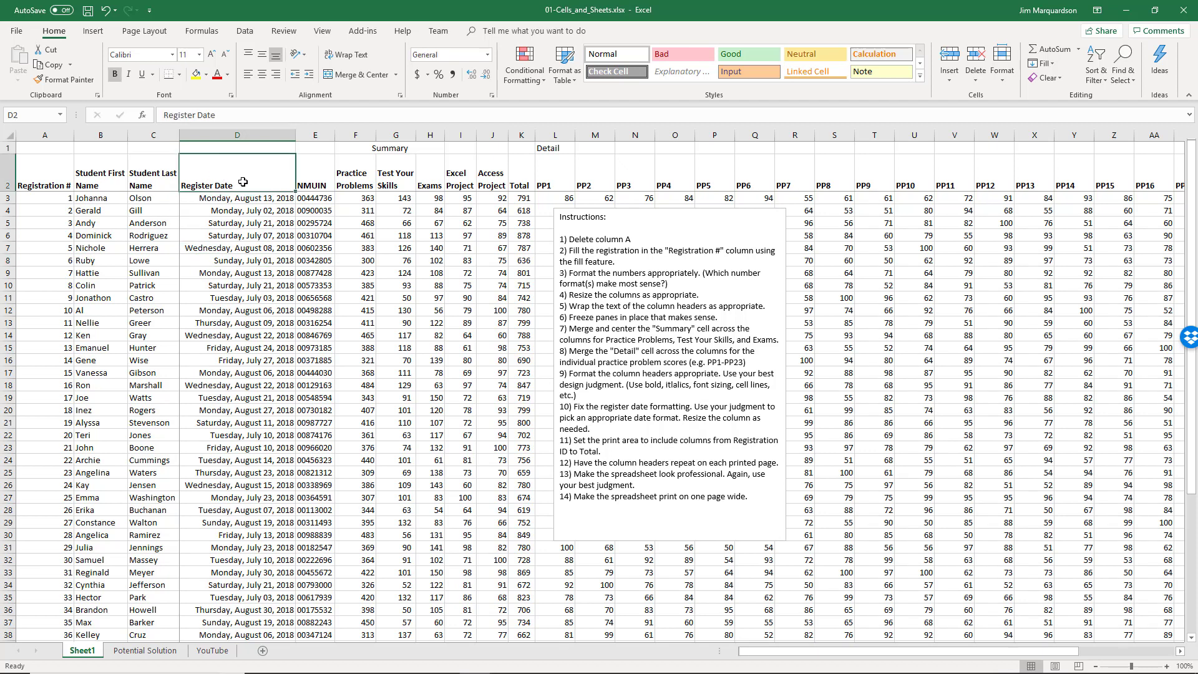
left_click(216, 211)
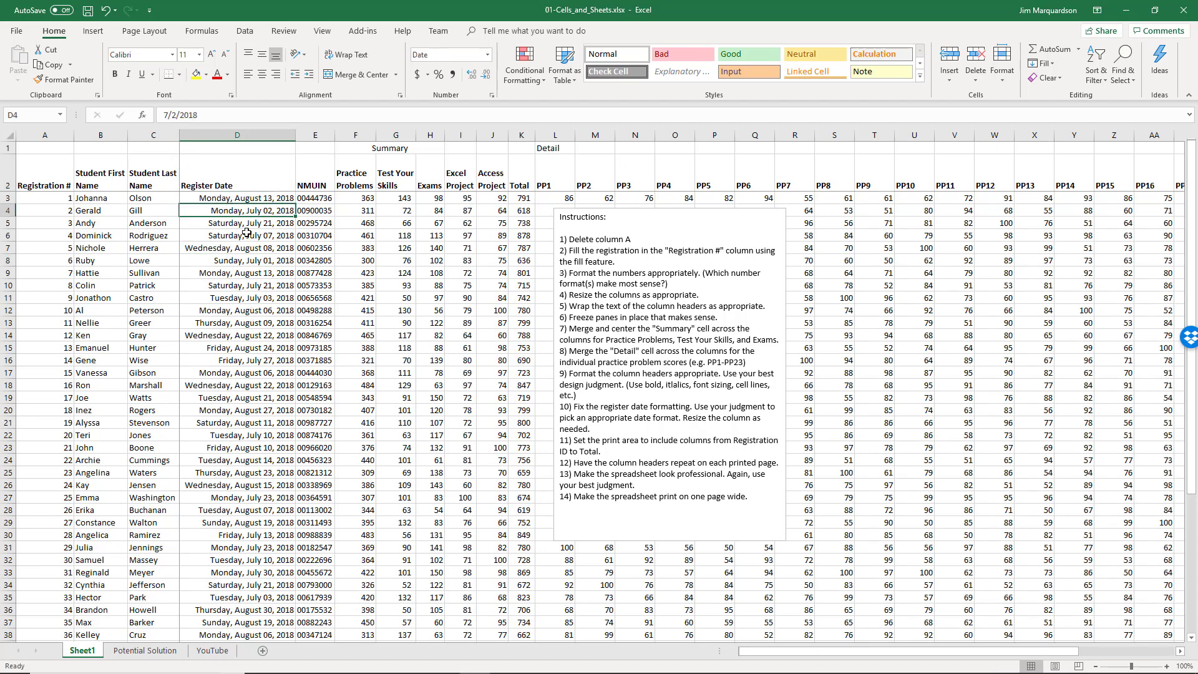
left_click(229, 184)
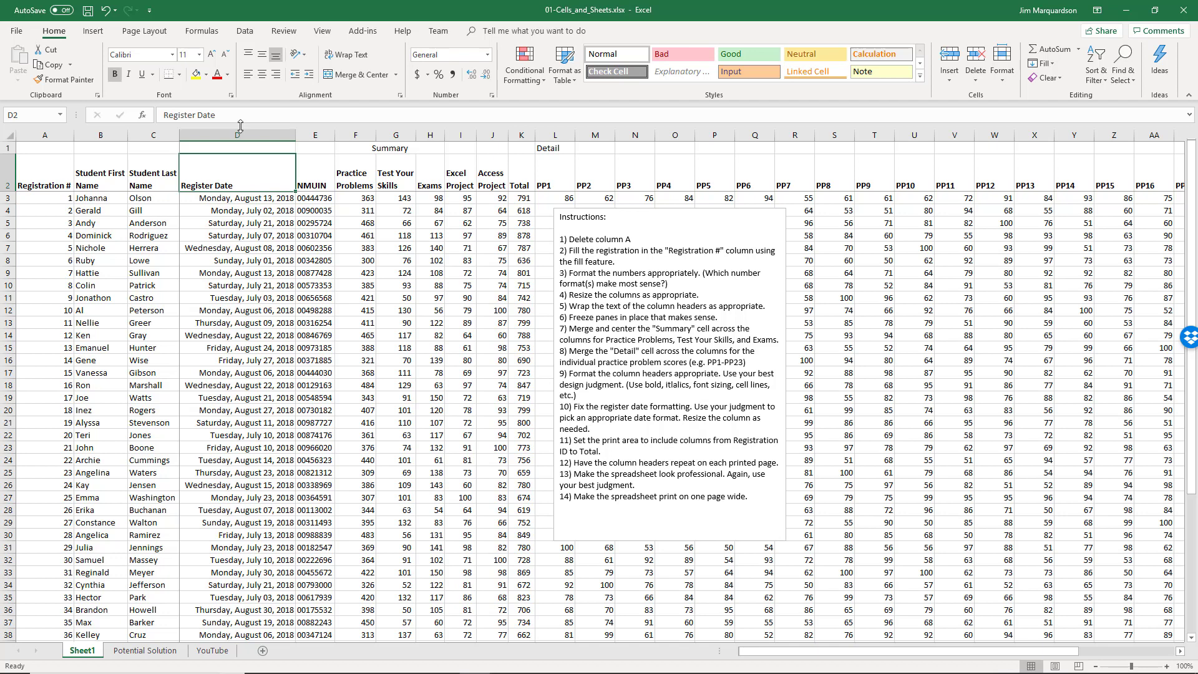
left_click(276, 80)
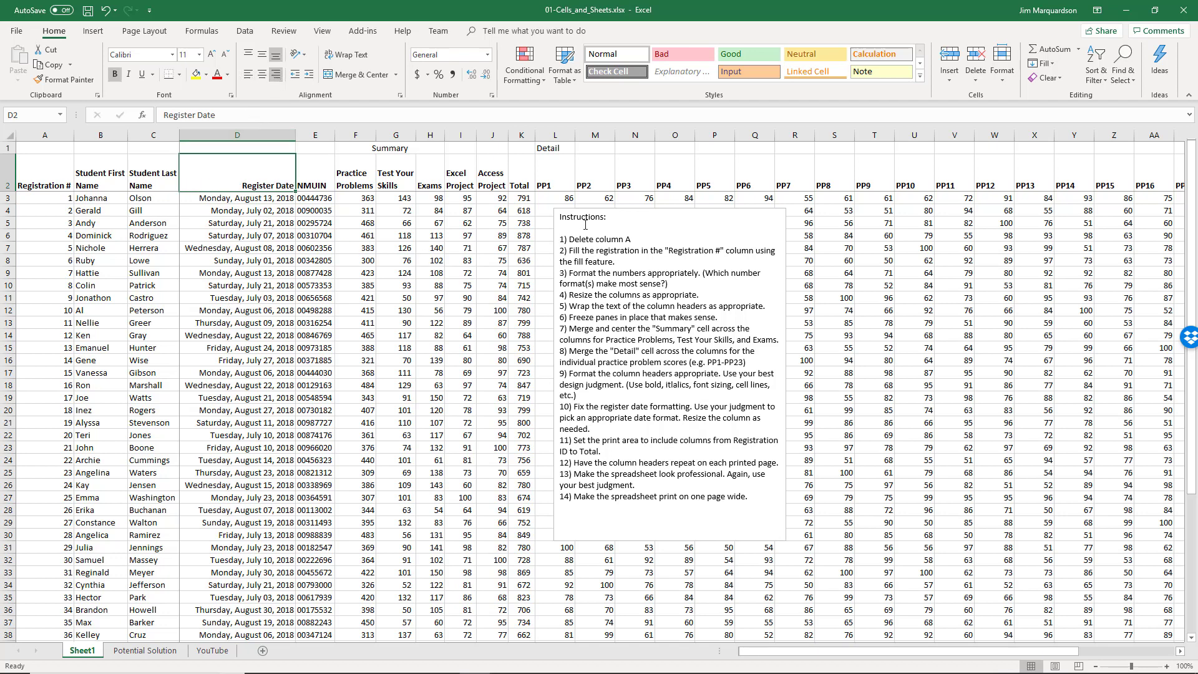
Right-align the practice problem headers PP1 through PP23 in L2:AH2
left_click(545, 179)
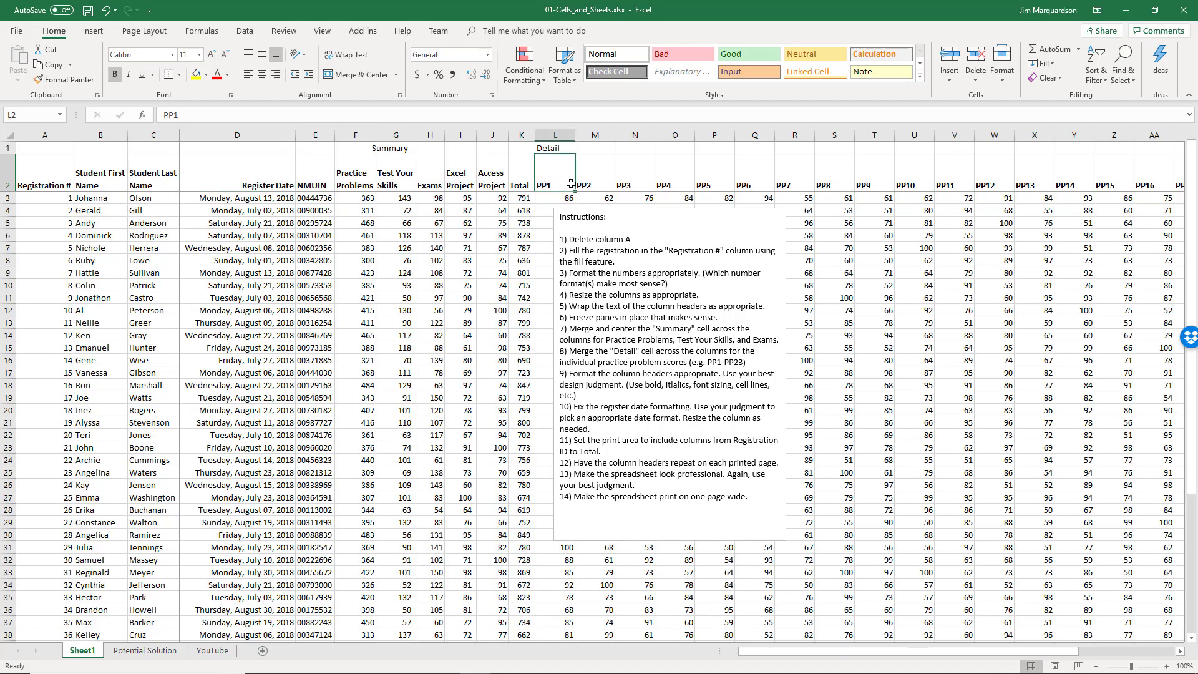
key("shift+Right")
key("shift+Right")
key("shift+Right")
key("shift+Right")
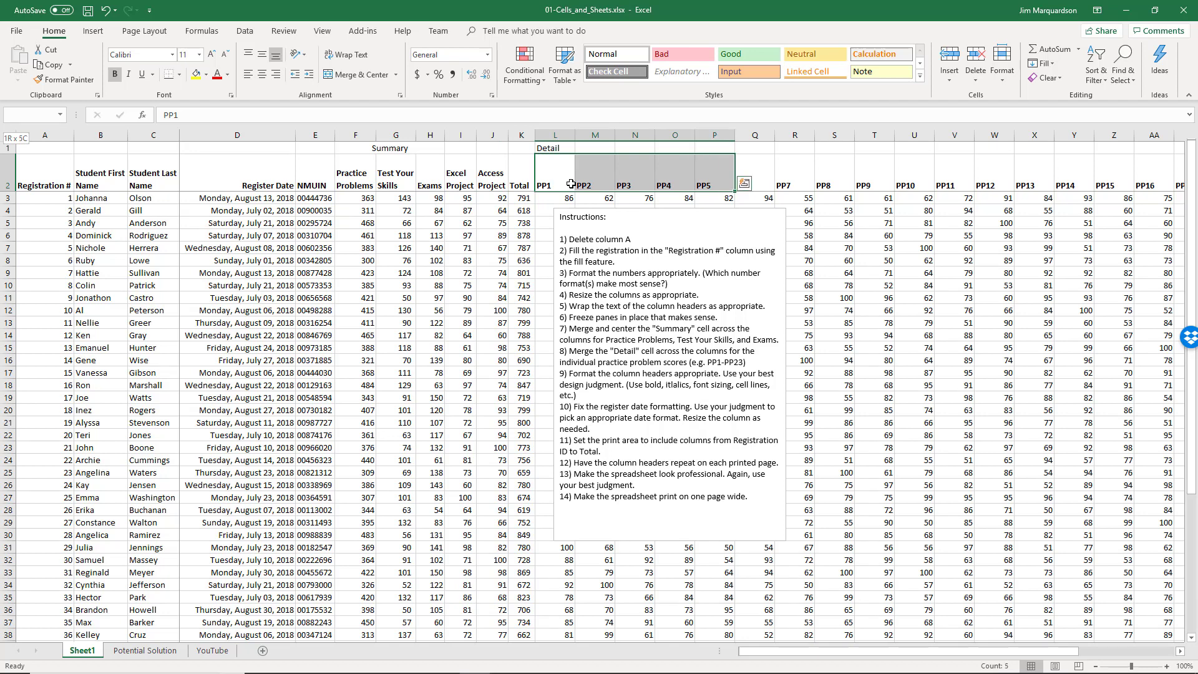
key("shift+Right")
key("shift+Right")
key("shift+Right")
key("shift+Right")
key("shift+Right")
key("shift+Right")
key("shift+Right")
key("shift+Right")
key("shift+Right")
key("shift+Right")
key("shift+Right")
key("shift+Right")
key("shift+Right")
key("shift+Right")
key("shift+Right")
key("shift+Right")
key("shift+Right")
key("shift+Right")
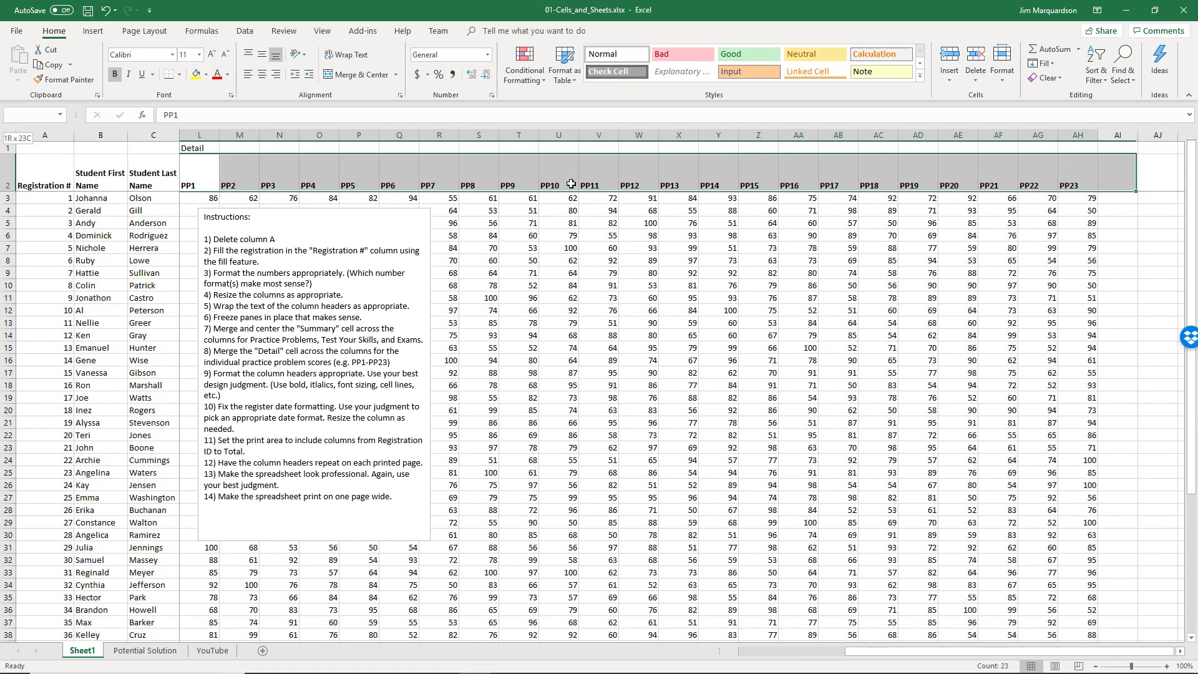
key("shift+Left")
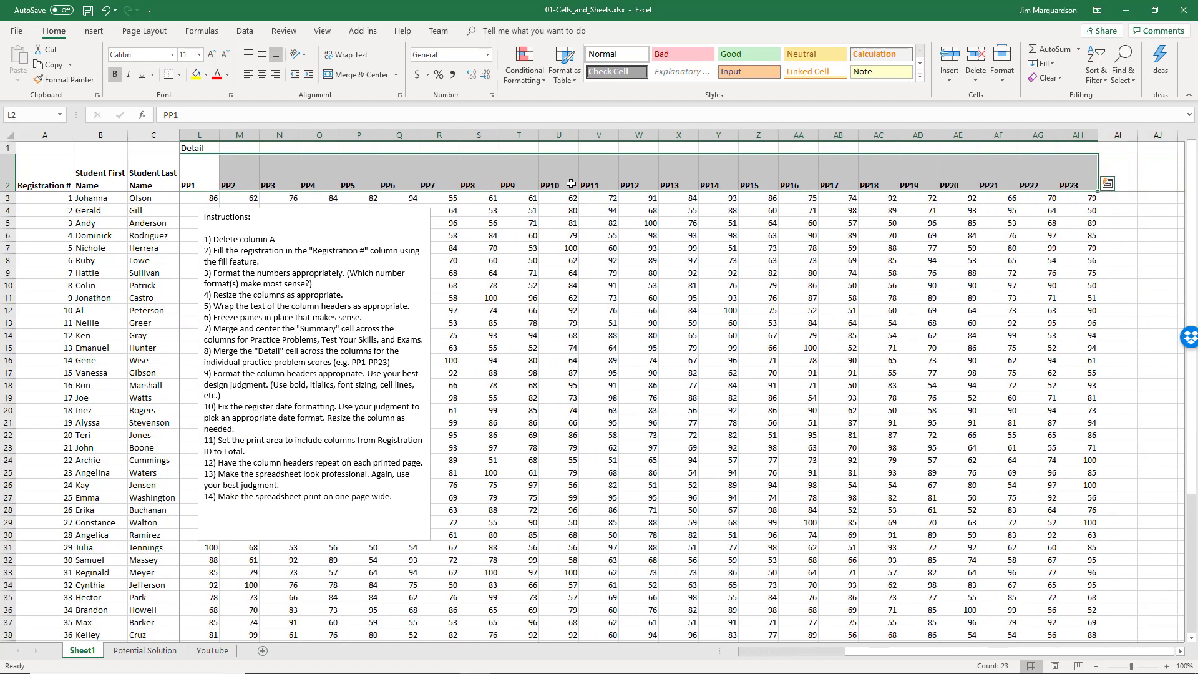
left_click(276, 74)
left_click(218, 156)
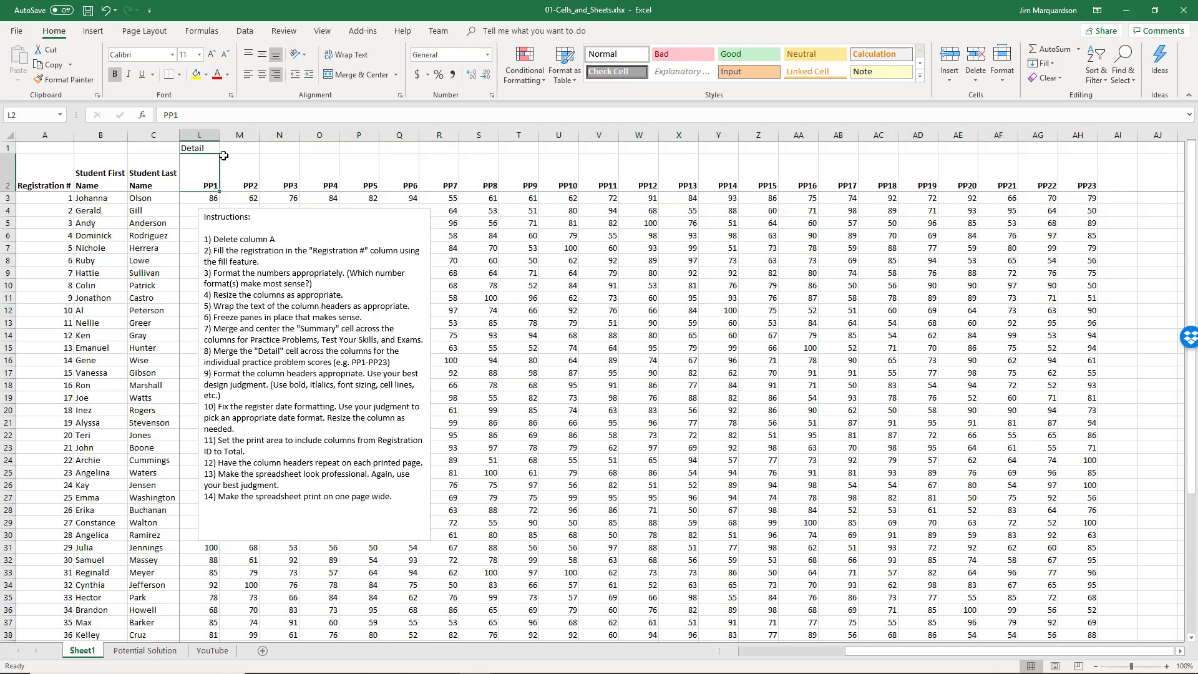
Merge and center the Detail heading across L1:AH1, above PP1 through PP23
key("Left")
key("Left")
key("Left")
key("Left")
key("Left")
key("Left")
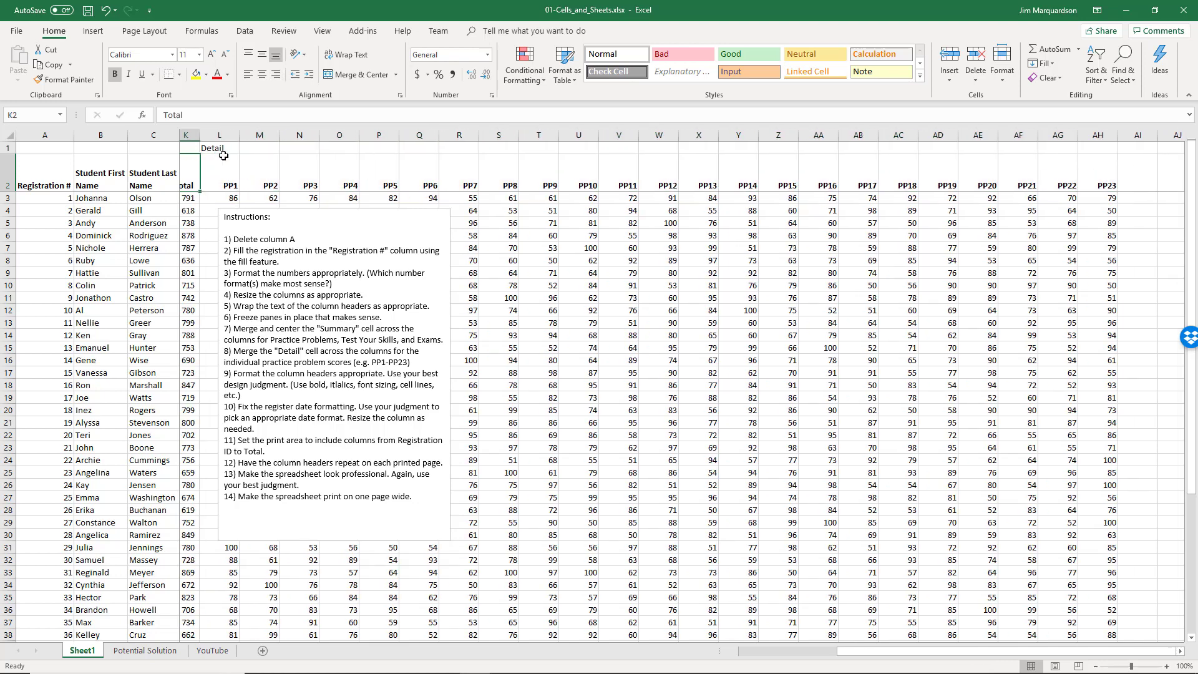
key("Up")
key("Right")
key("Right")
key("Right")
key("Right")
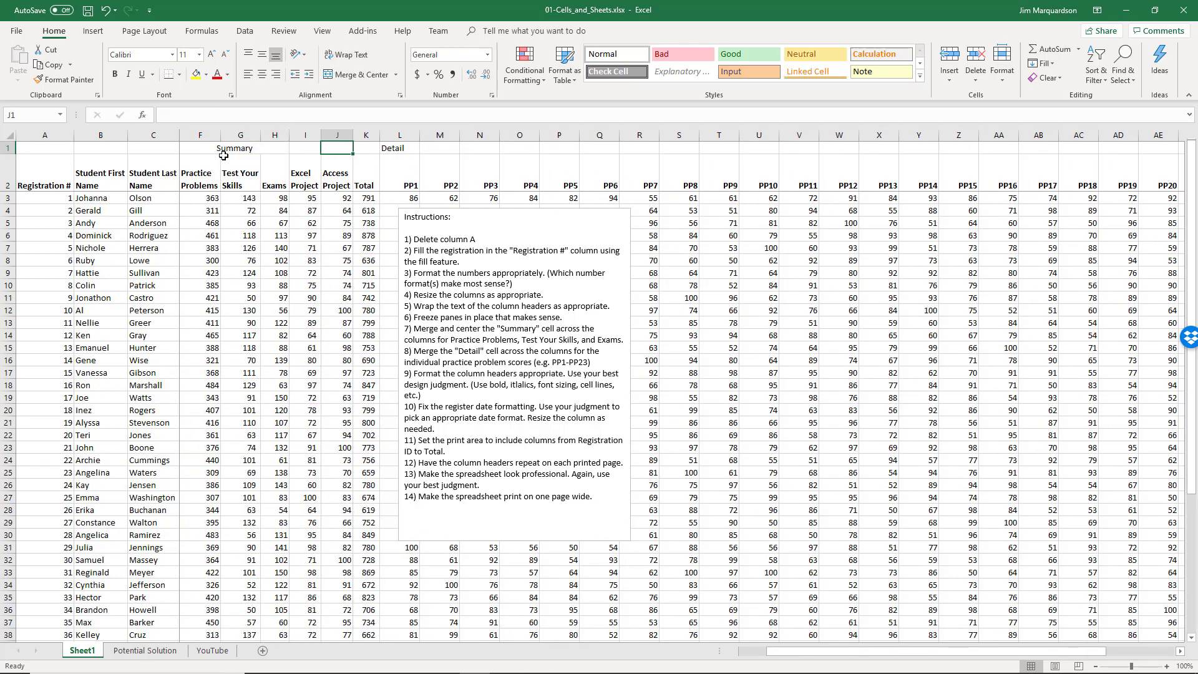
key("shift+Right")
key("shift+Right")
key("shift+Right")
key("shift+Right")
key("shift+Right")
key("shift+Right")
key("shift+Right")
key("shift+Right")
key("shift+Right")
key("shift+Right")
key("shift+Right")
key("shift+Right")
key("shift+Right")
key("shift+Right")
key("shift+Right")
key("shift+Right")
key("shift+Right")
key("shift+Right")
key("shift+Right")
key("shift+Right")
key("shift+Right")
key("shift+Right")
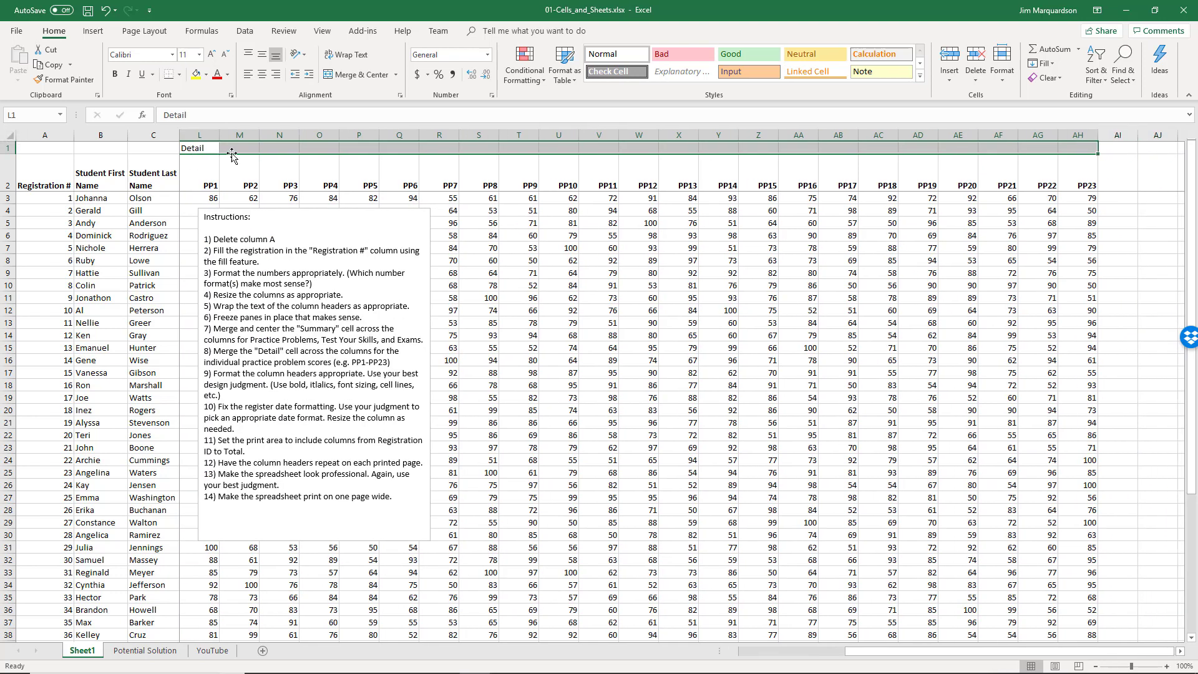
left_click(349, 75)
left_click(377, 171)
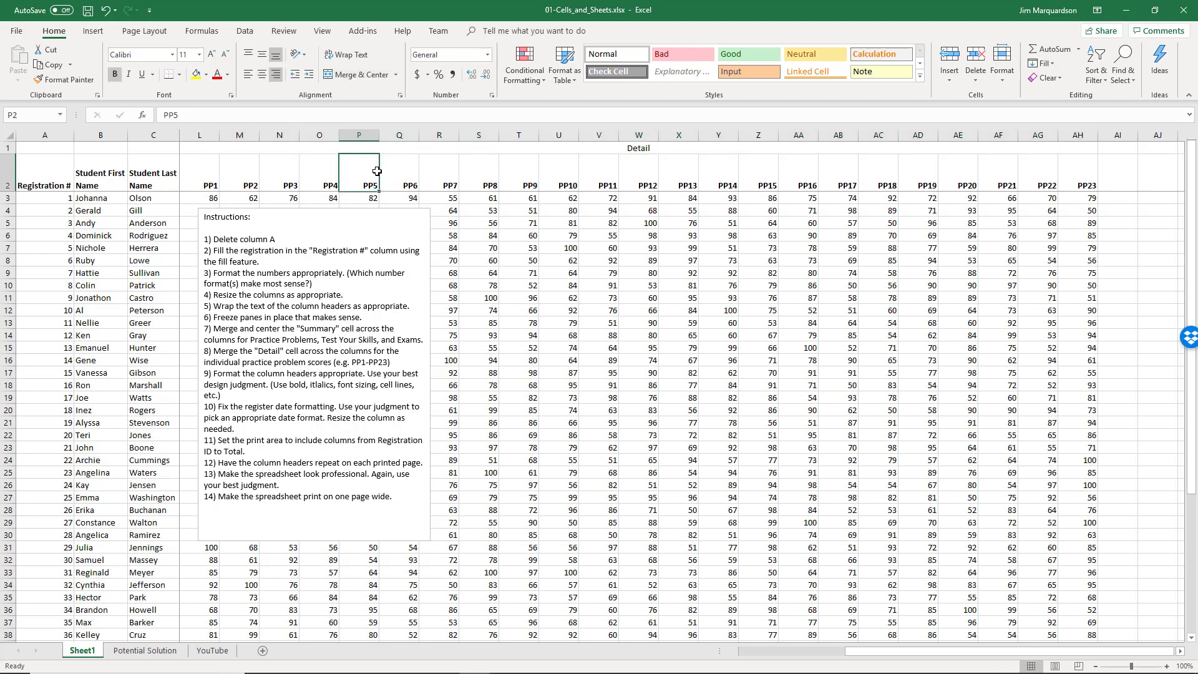
Select the register dates from D3 down to the last entry in D52 and look through the selected range
key("Home")
key("Home")
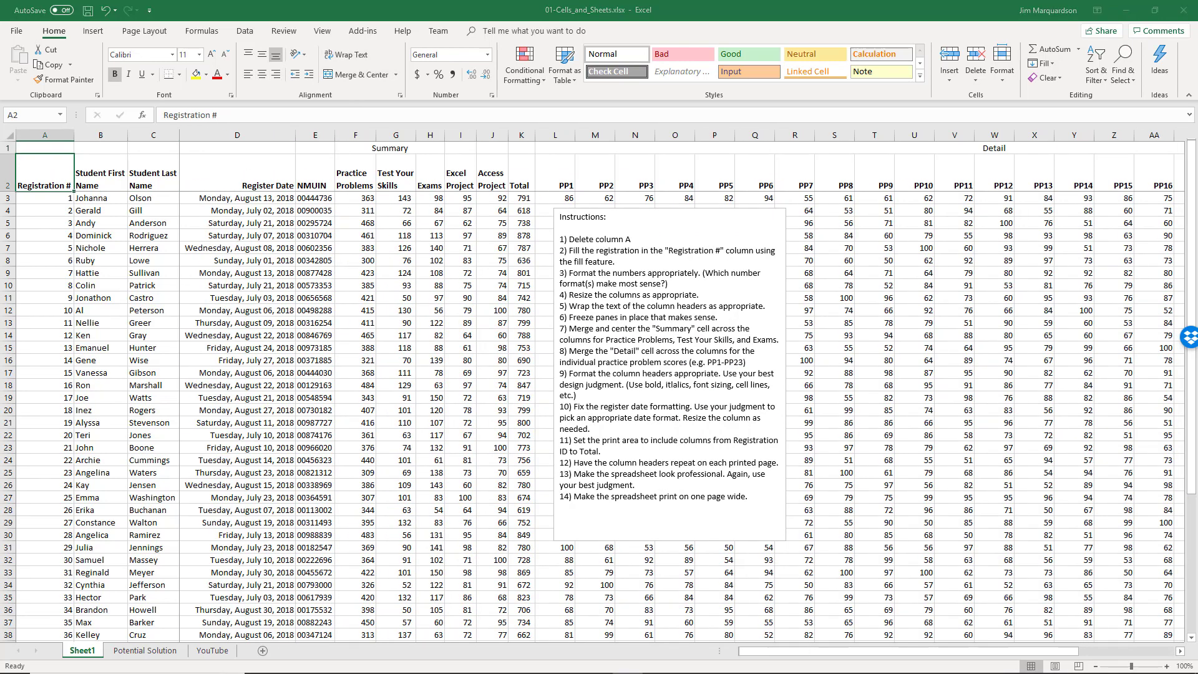
left_click(266, 198)
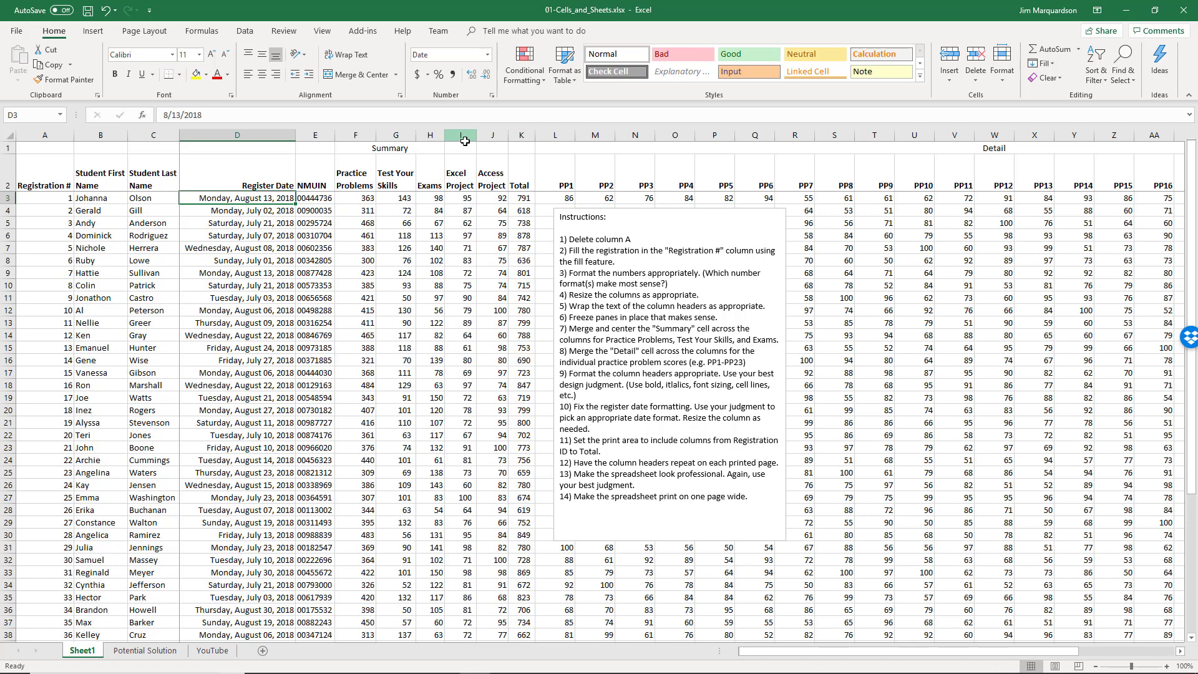
key("ctrl+shift+Down")
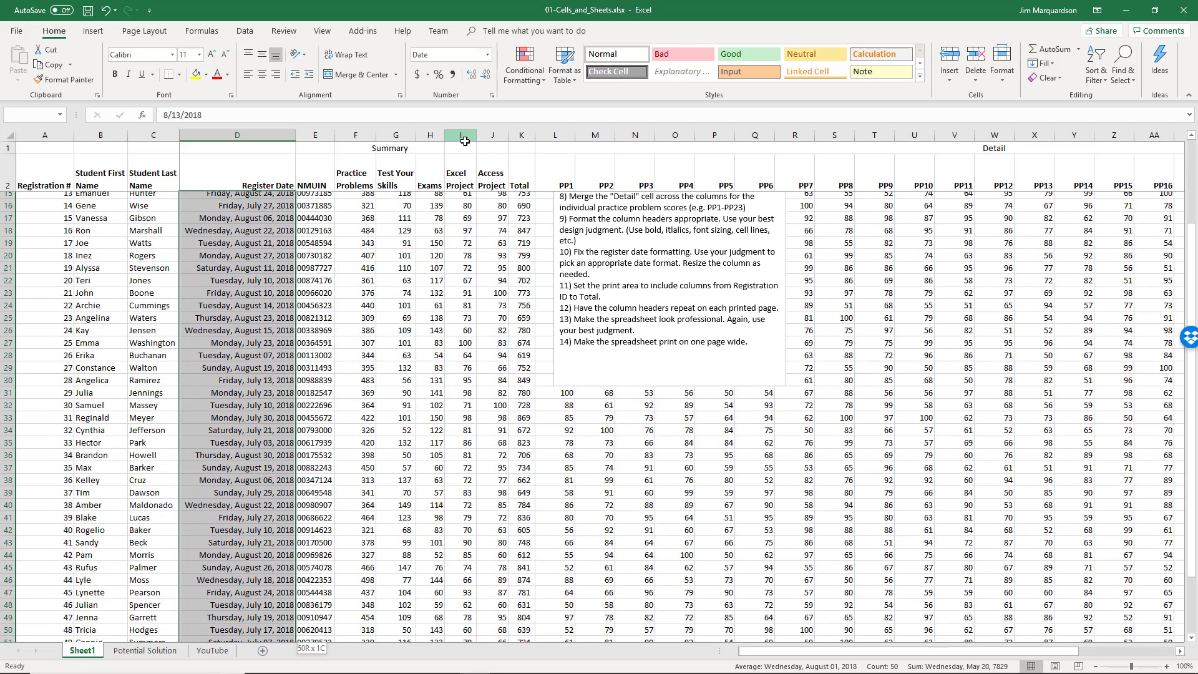
scroll(346, 402, "up", 2)
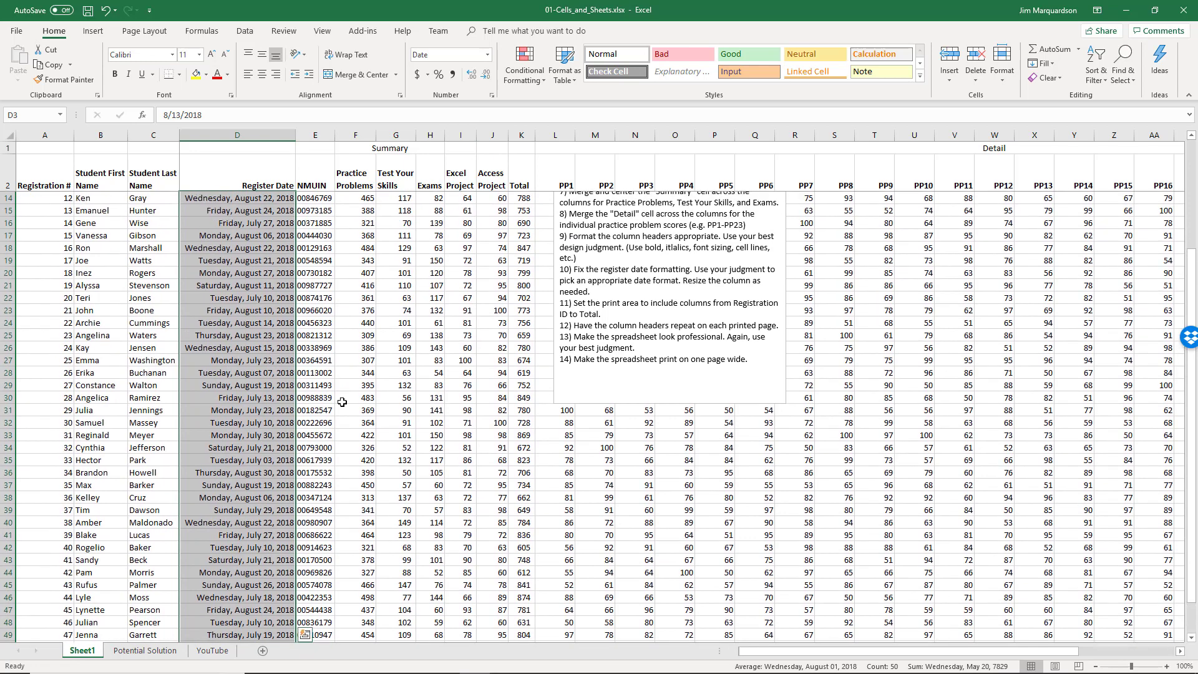
scroll(346, 402, "up", 3)
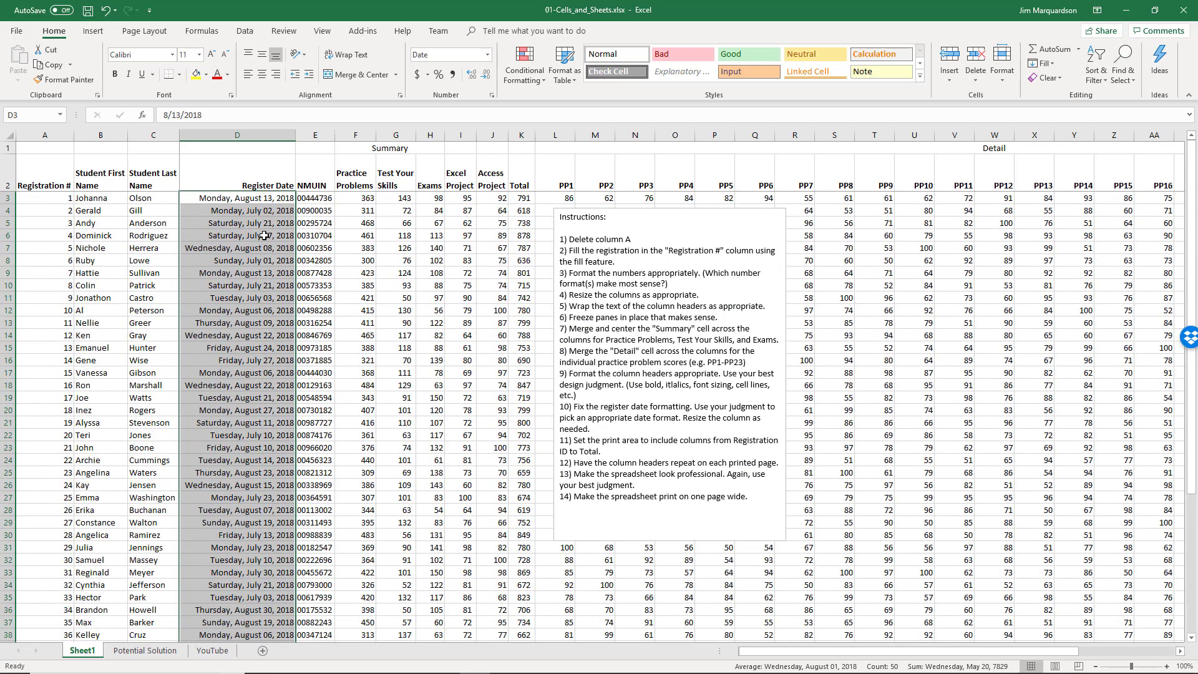
left_click(248, 200)
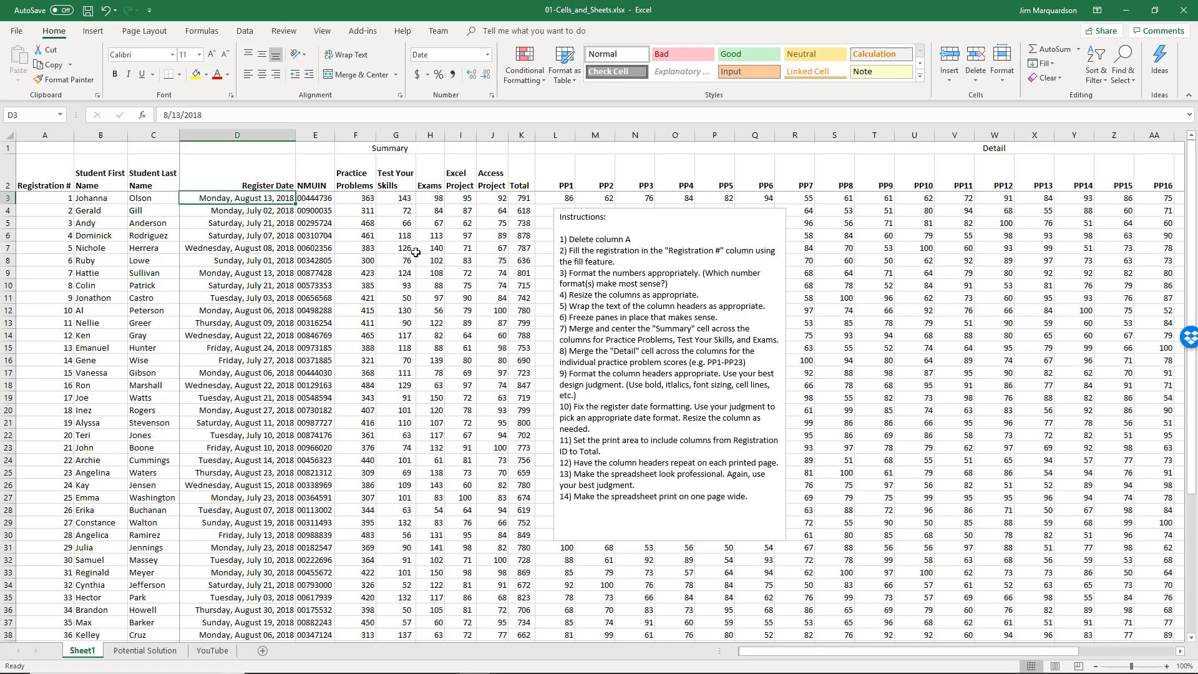
key("End")
key("shift+Down")
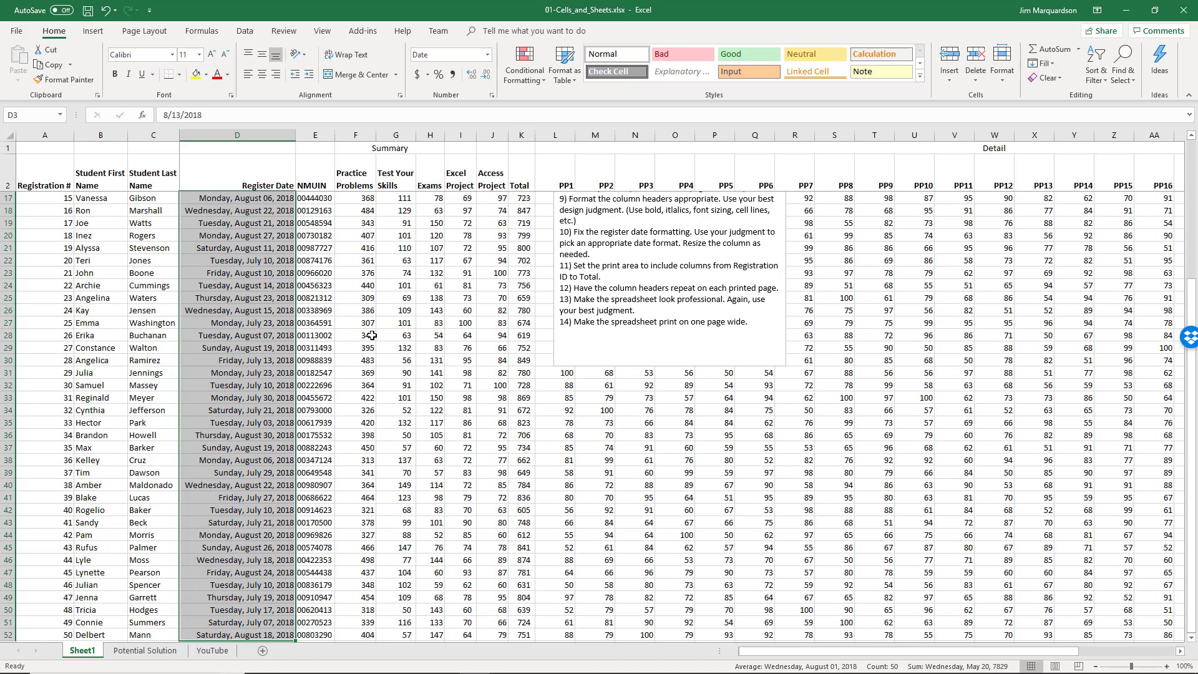
scroll(312, 355, "down", 2)
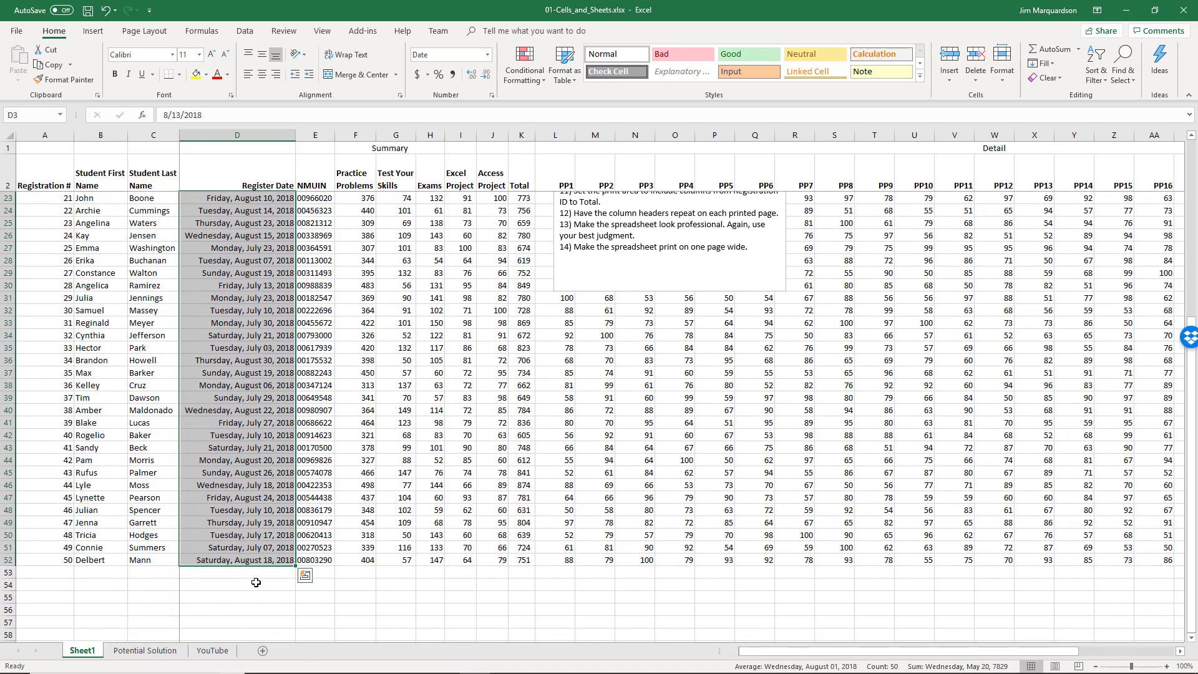
scroll(343, 495, "up", 7)
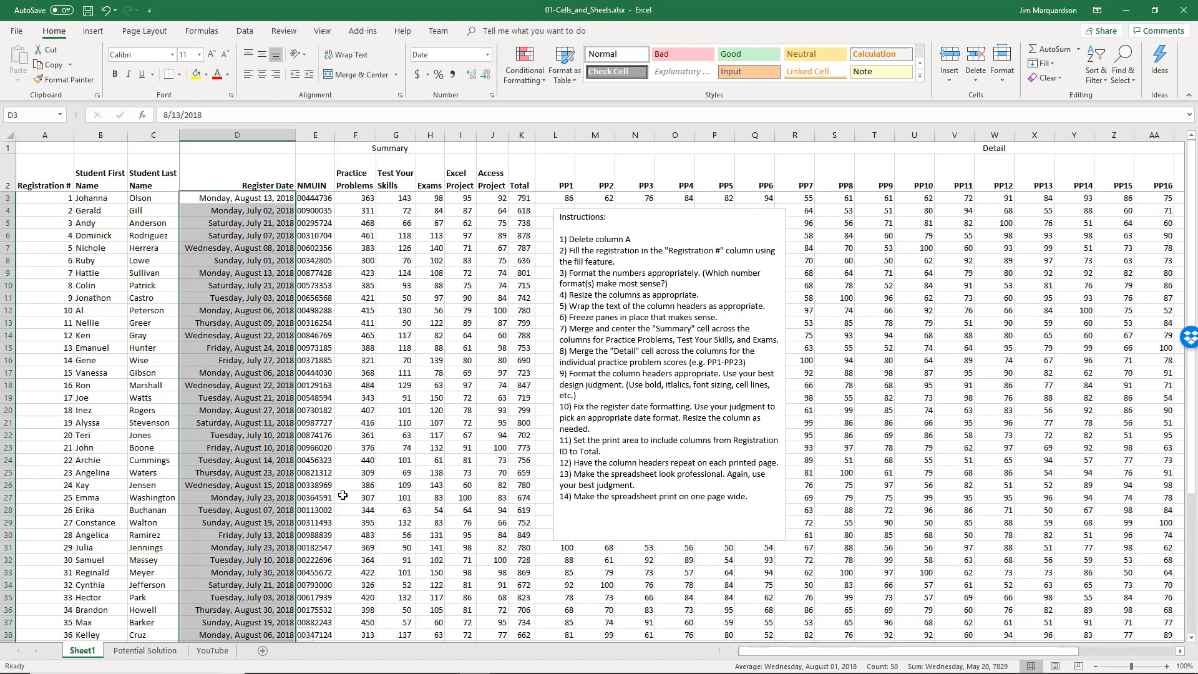
Select the register dates D3:D52 and open their date number format options
left_click(243, 201)
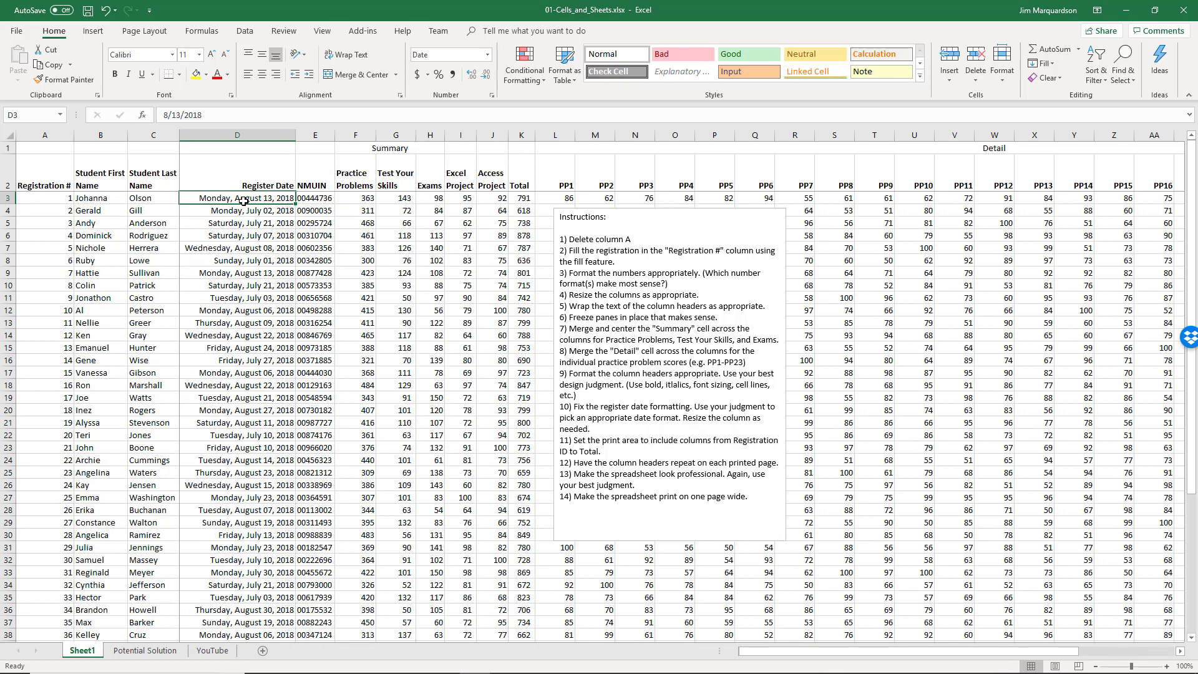
key("End")
key("shift+Down")
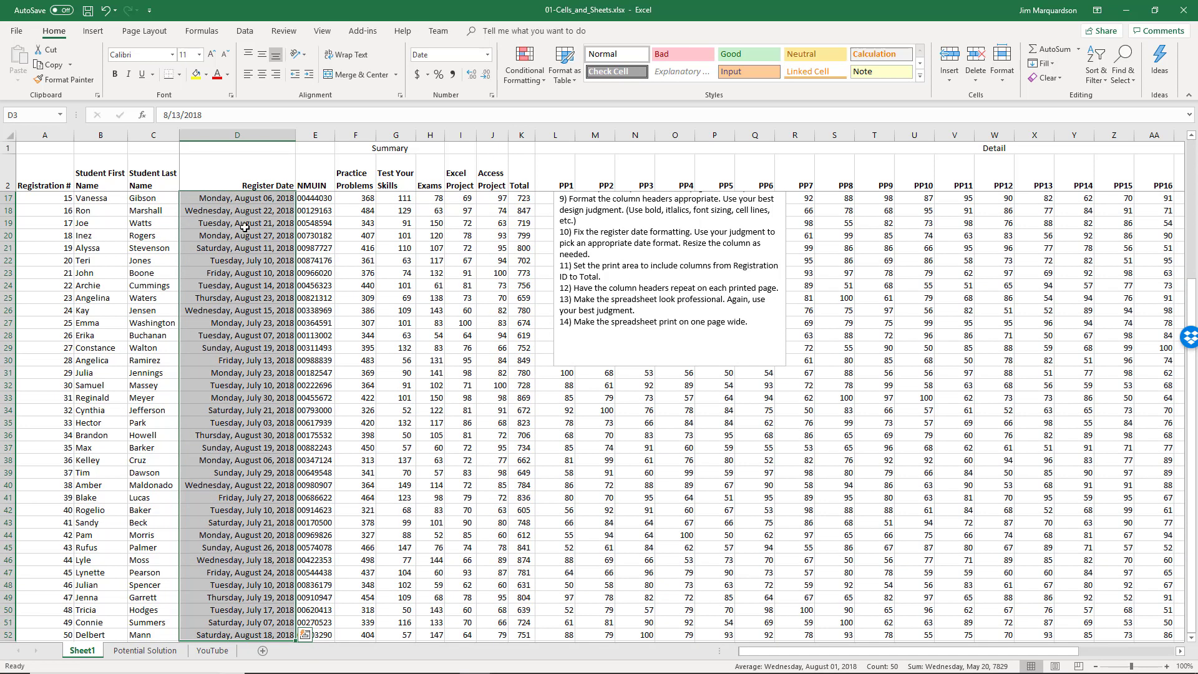
scroll(248, 213, "up", 5)
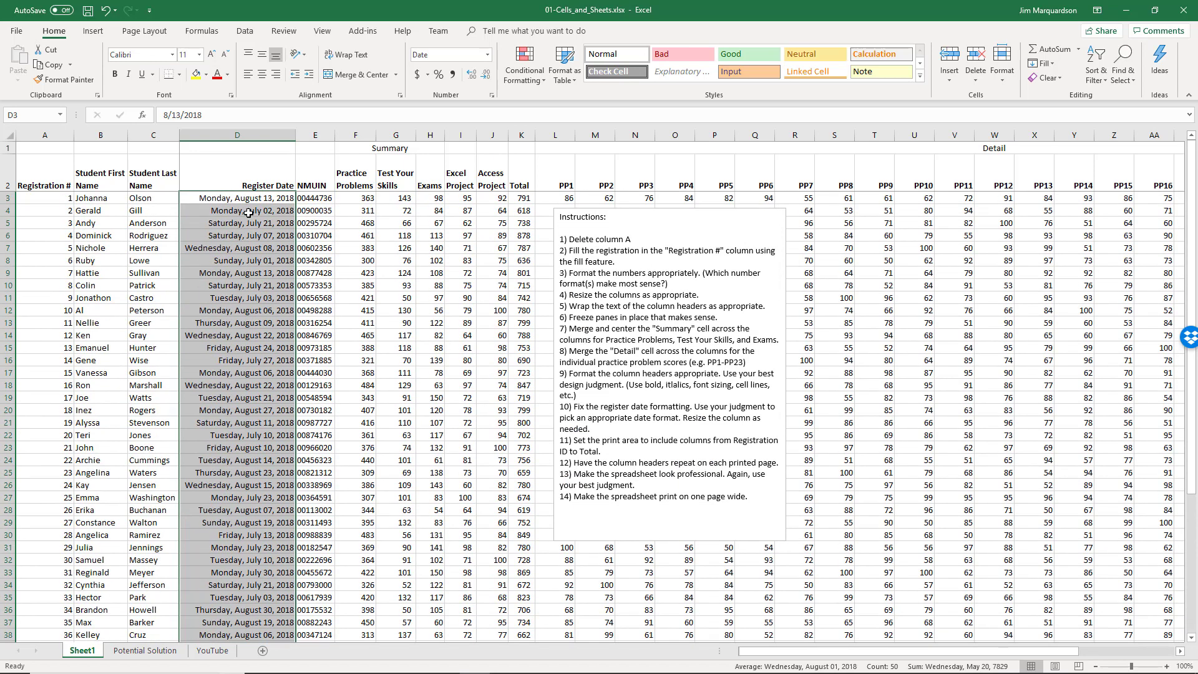
right_click(248, 257)
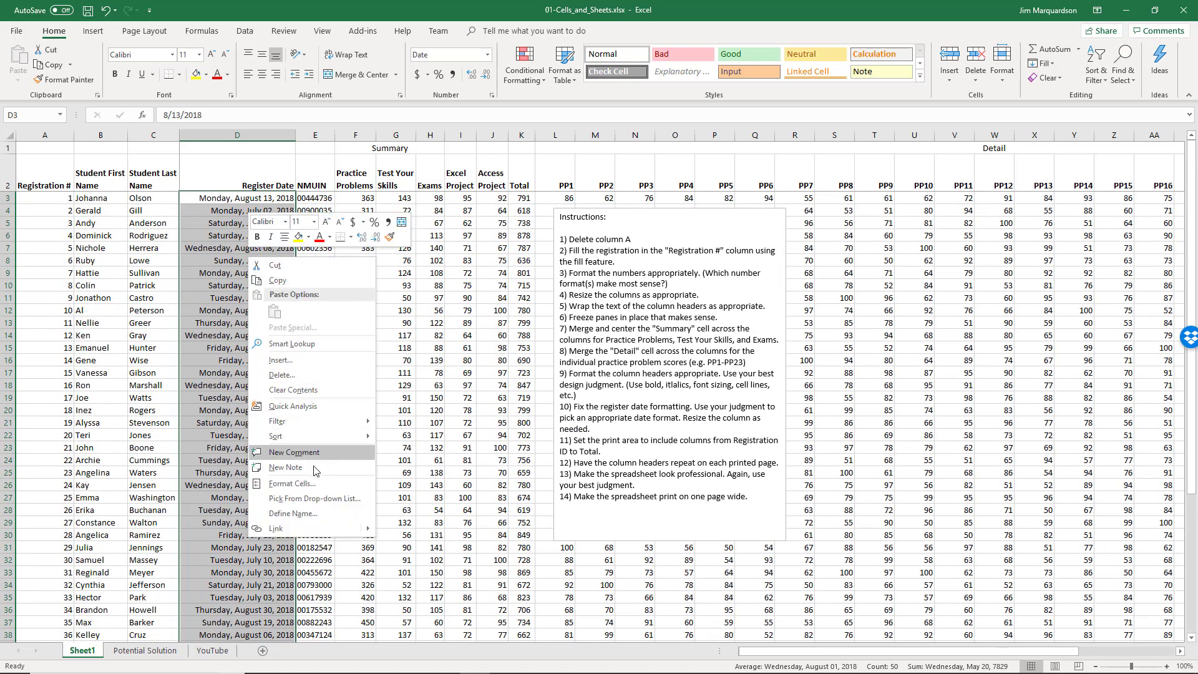
left_click(316, 484)
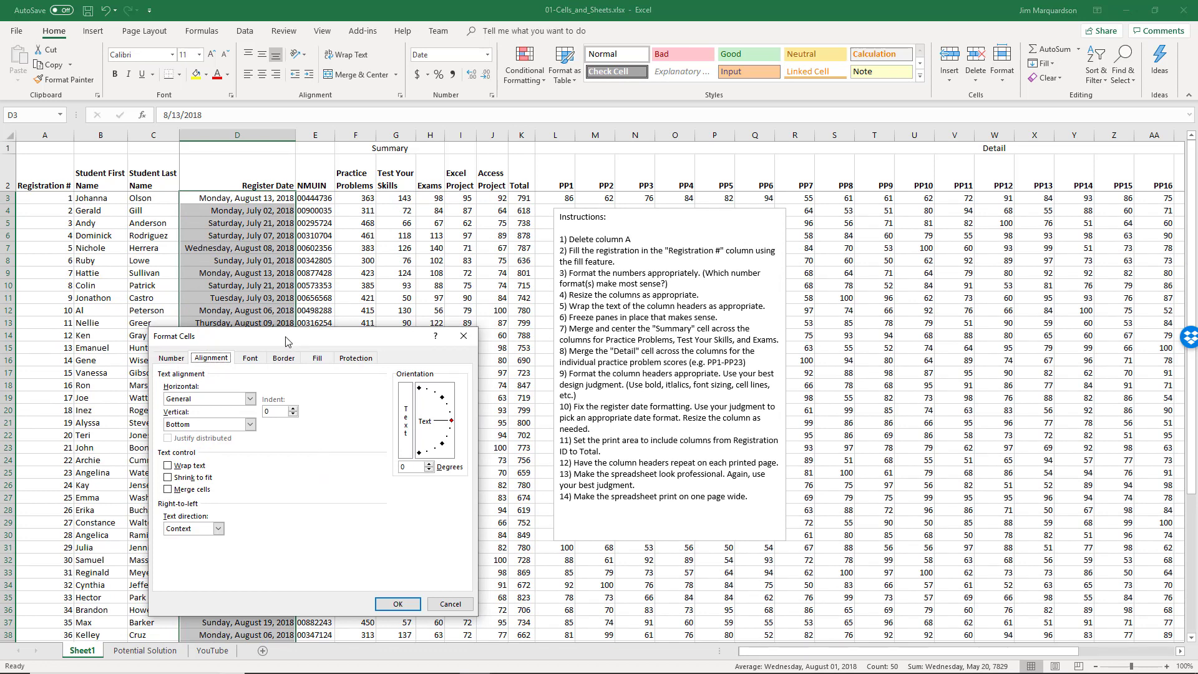
left_click_drag(286, 339, 475, 218)
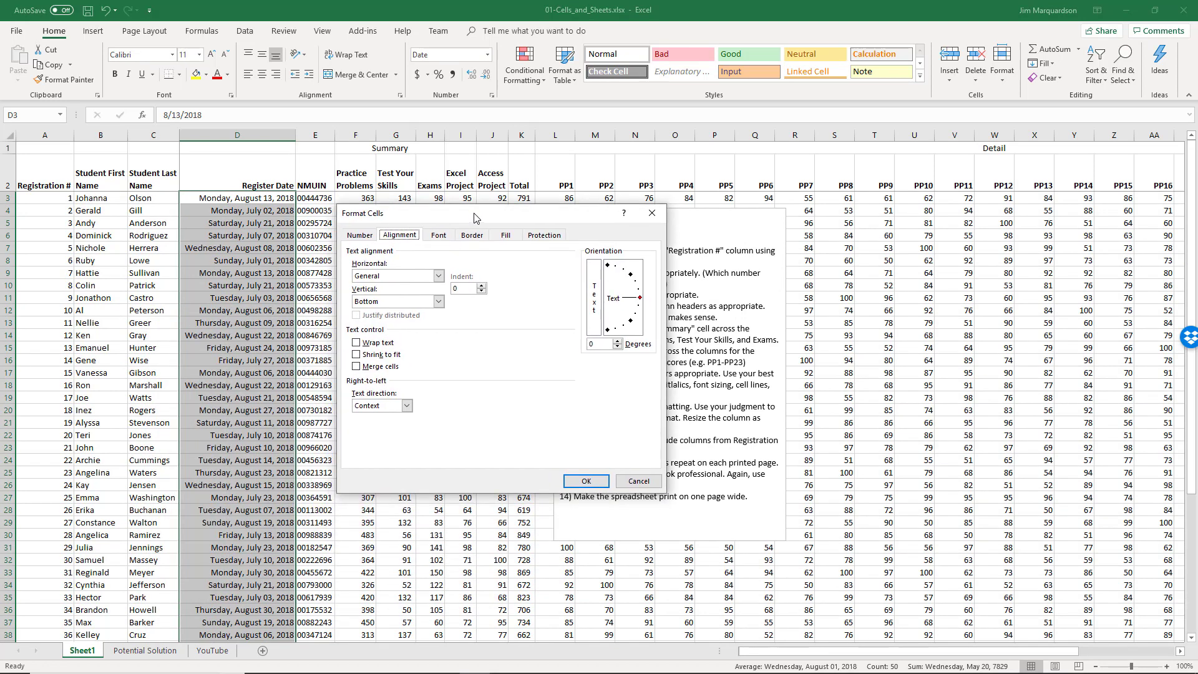
left_click(364, 239)
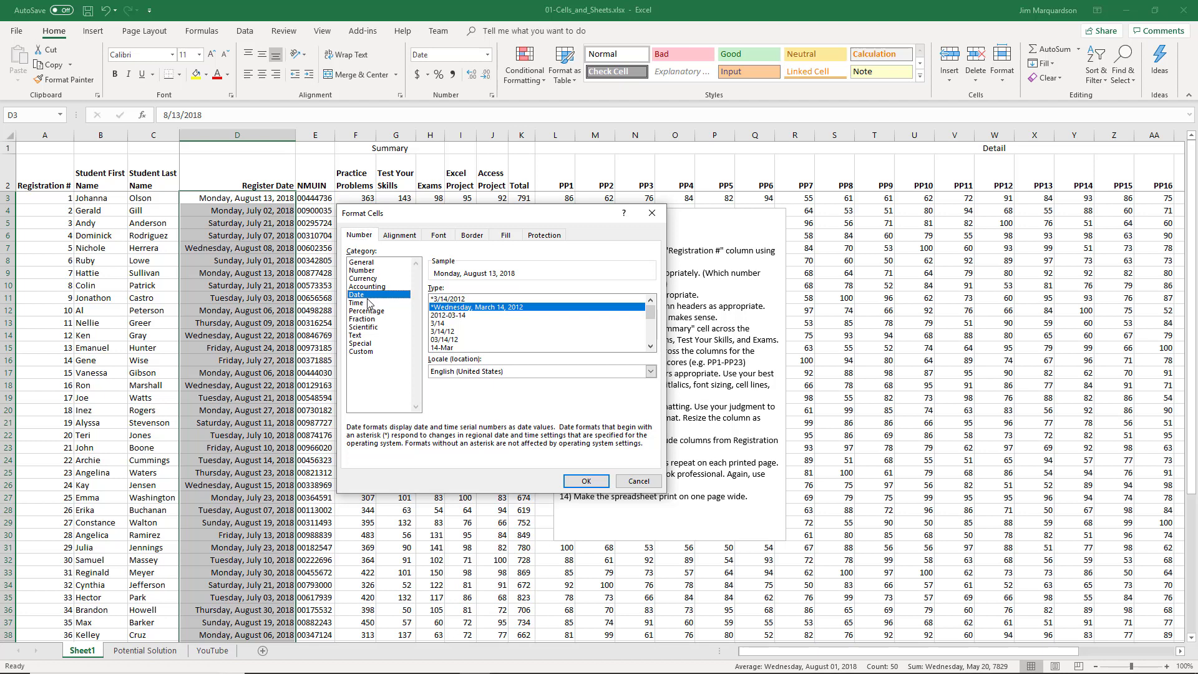
Preview several date types for the register dates, including 2012-03-14, 3/14, 3/14/12 and 03/14/12
left_click(452, 306)
left_click(454, 300)
left_click(457, 309)
left_click(460, 323)
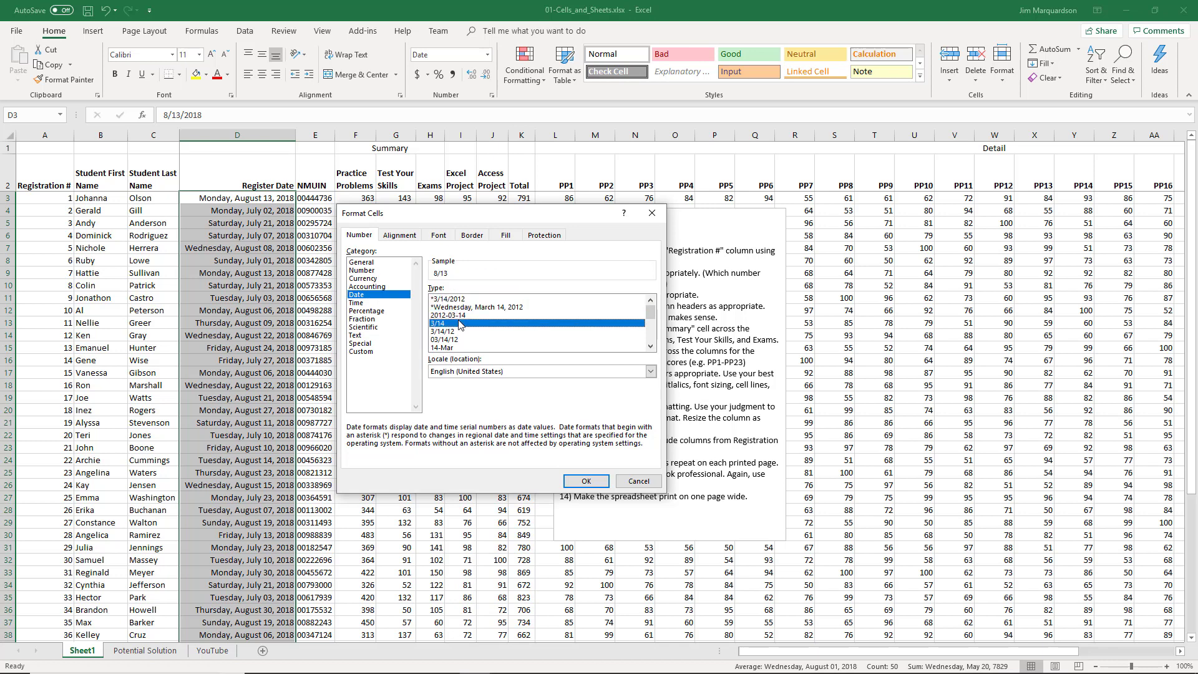
left_click(461, 331)
left_click(462, 340)
left_click(462, 349)
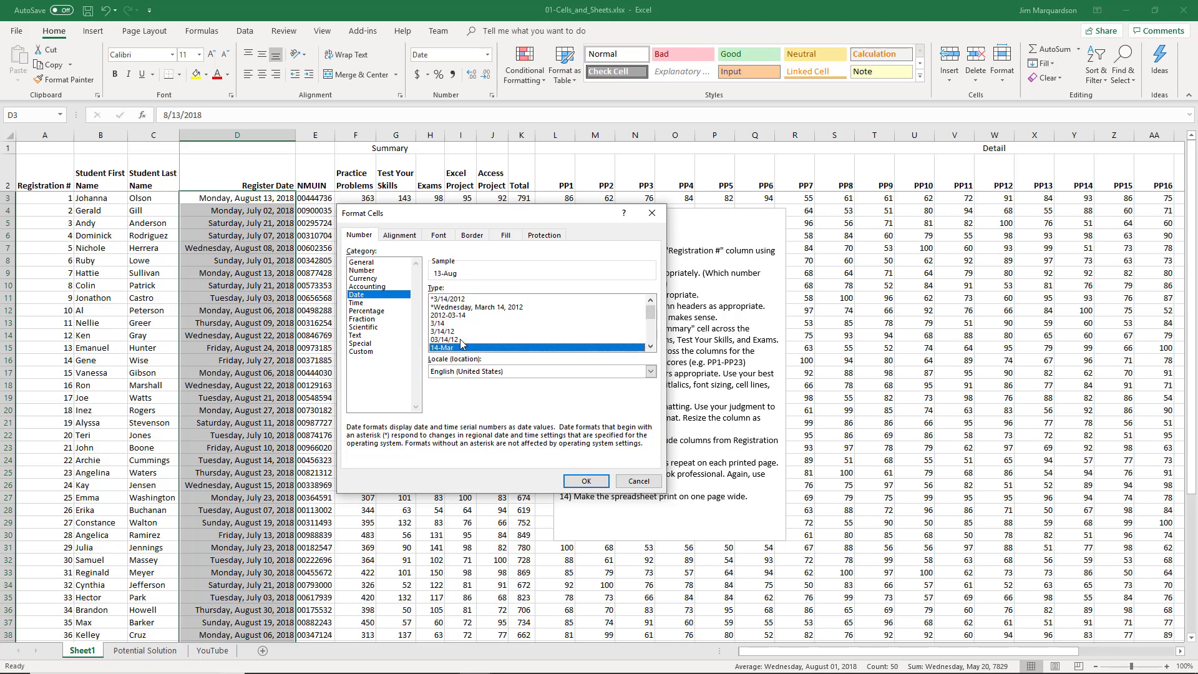
left_click(461, 341)
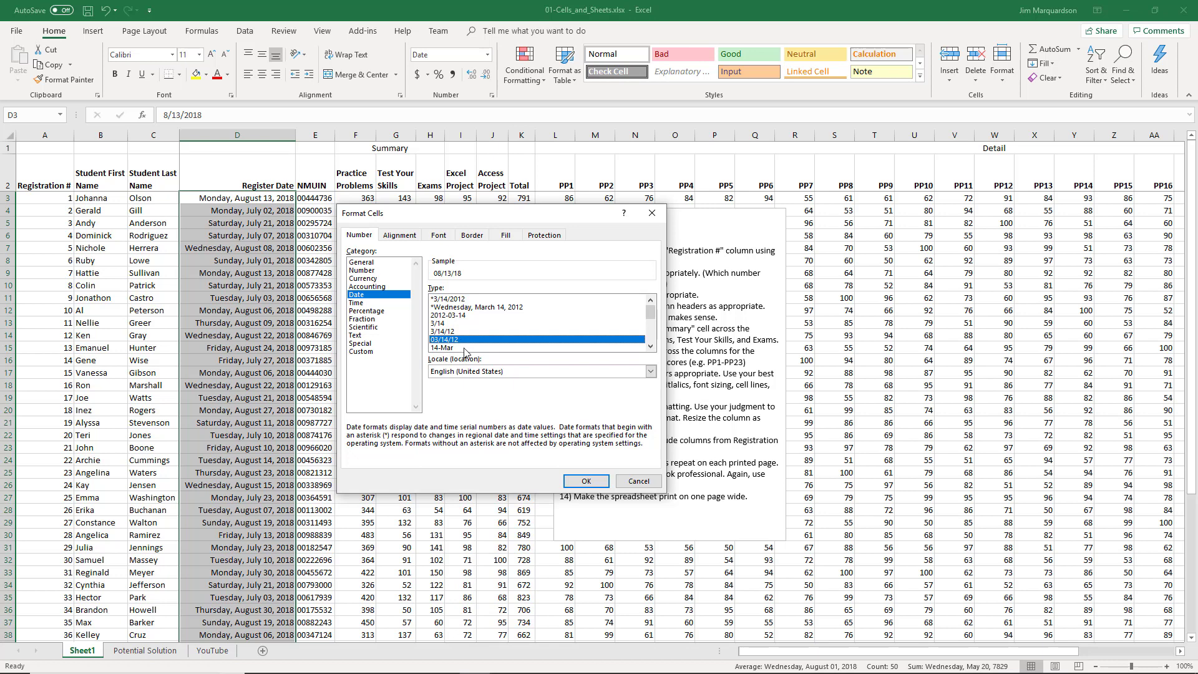
Apply the 14-Mar date format to the register dates D3:D52 and fit column D's width to its contents
left_click(465, 348)
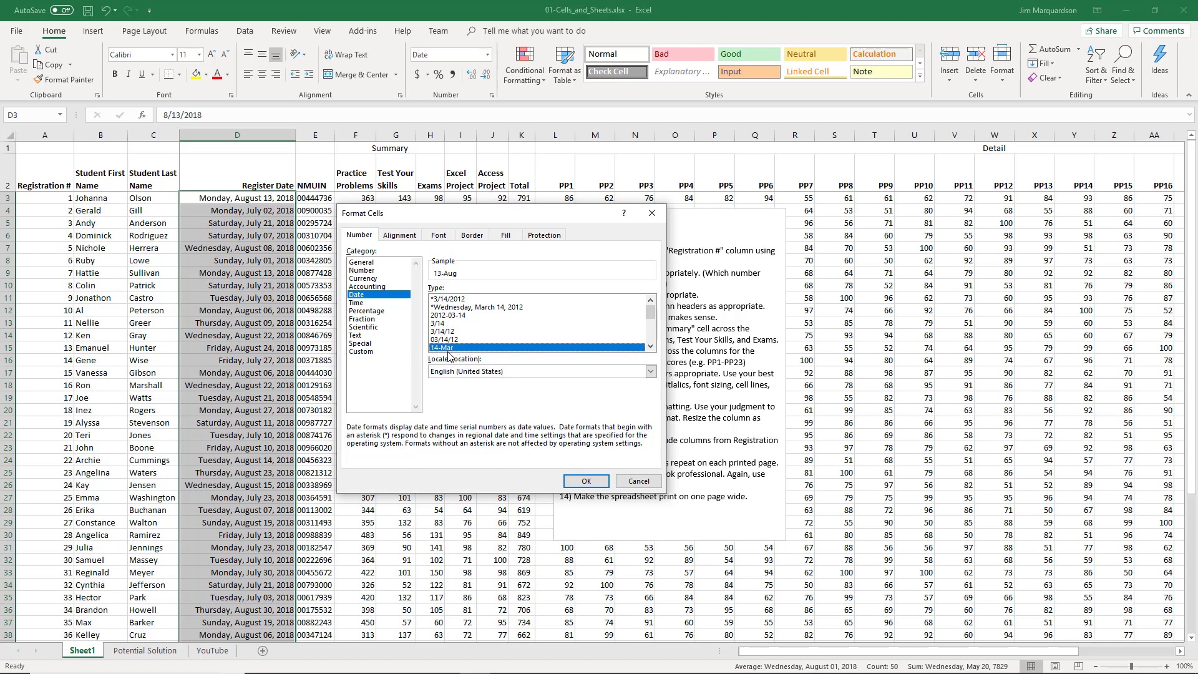
left_click(650, 345)
left_click(650, 344)
left_click(651, 344)
left_click(650, 345)
left_click(650, 344)
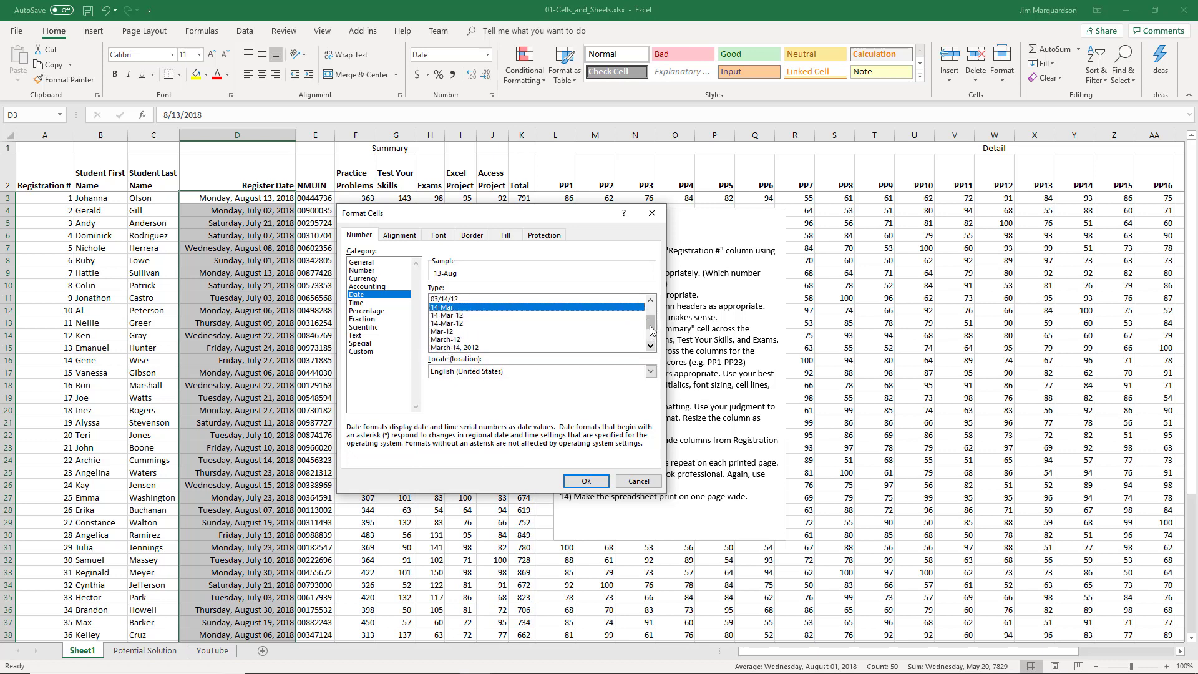
left_click_drag(652, 329, 652, 318)
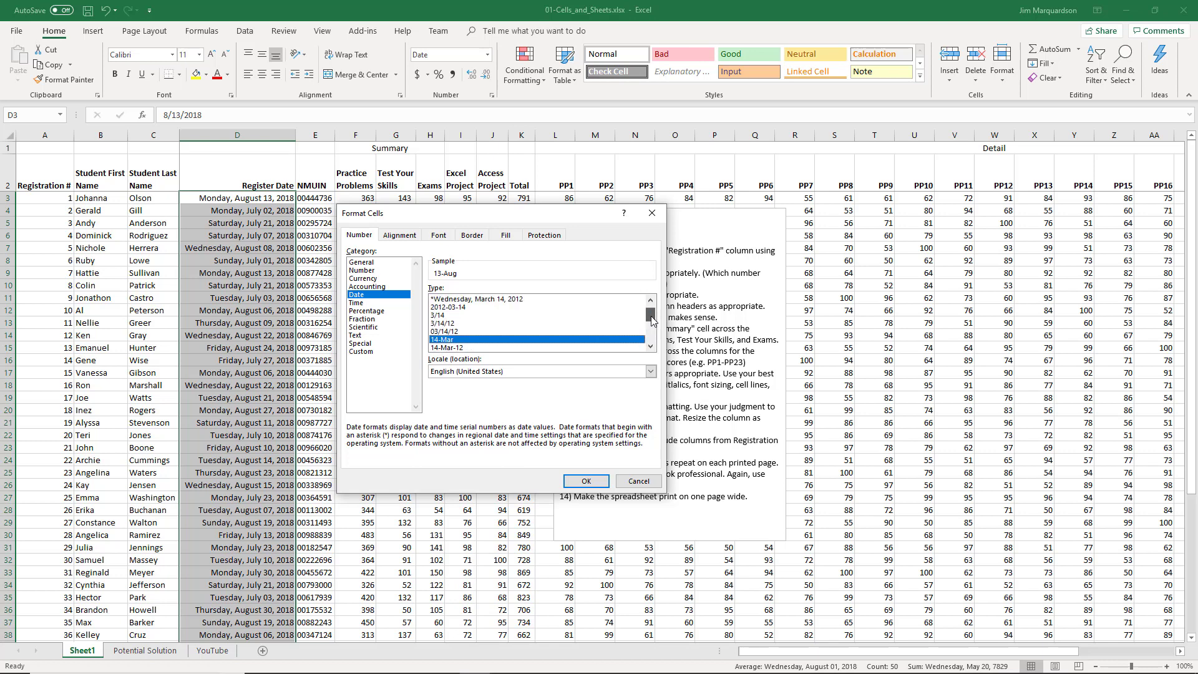
left_click(585, 481)
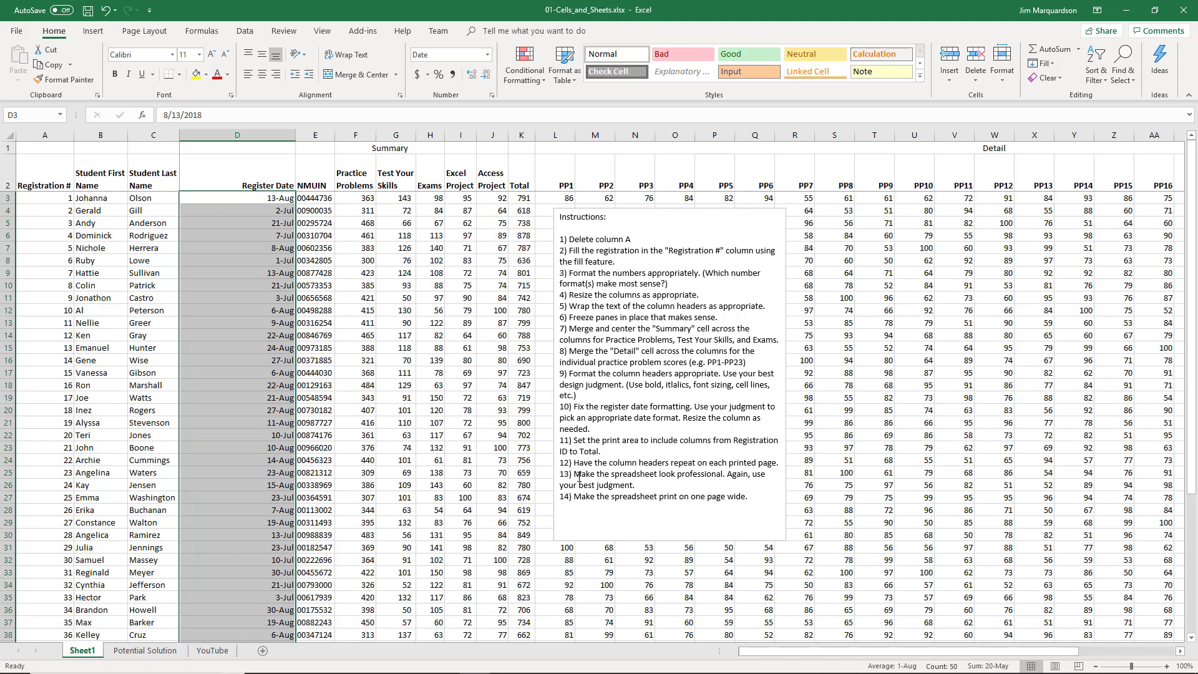
double_click(295, 136)
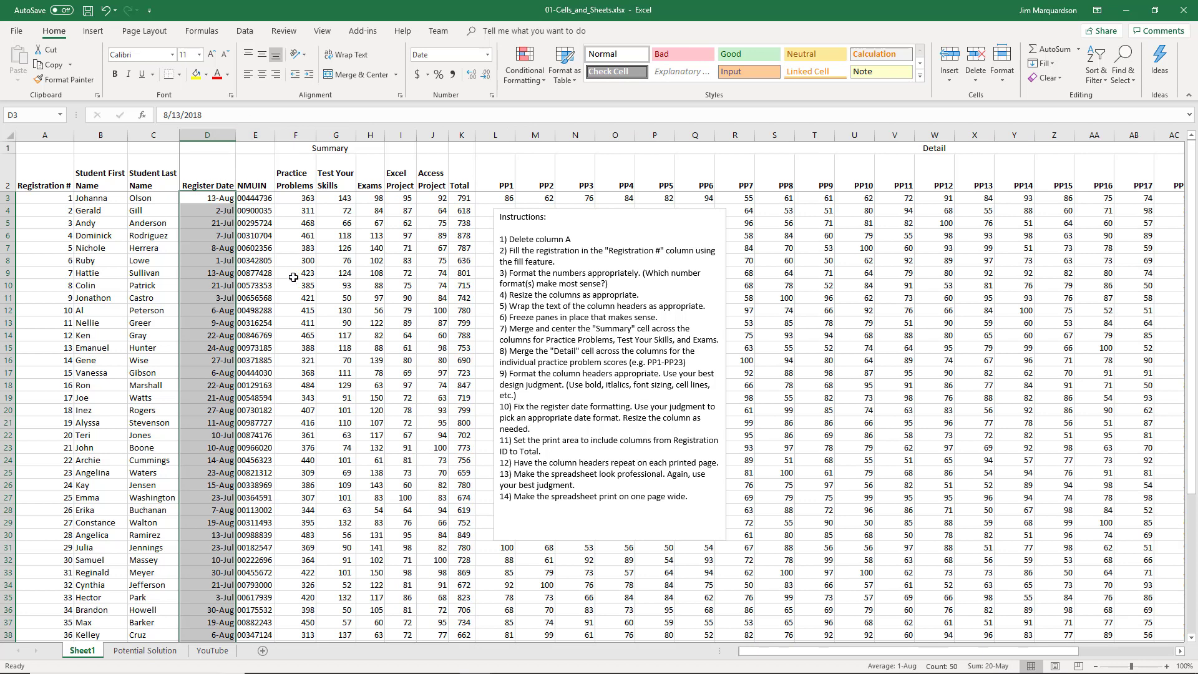
left_click(274, 275)
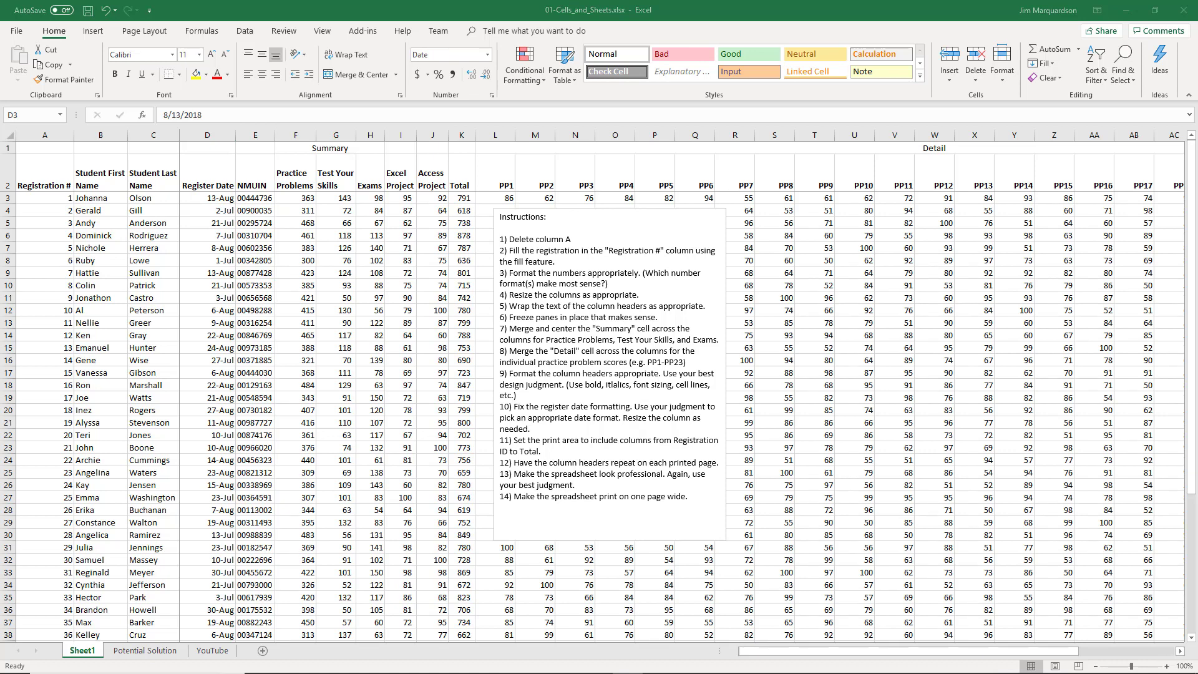
left_click_drag(506, 181, 751, 169)
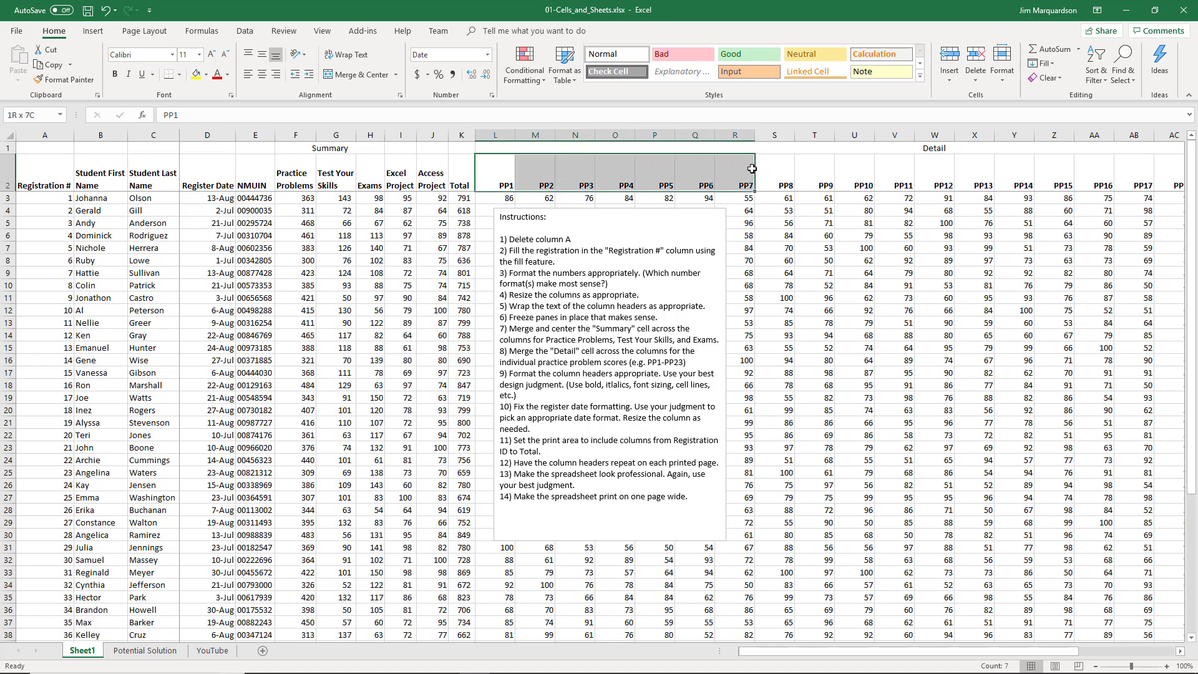
left_click(429, 212)
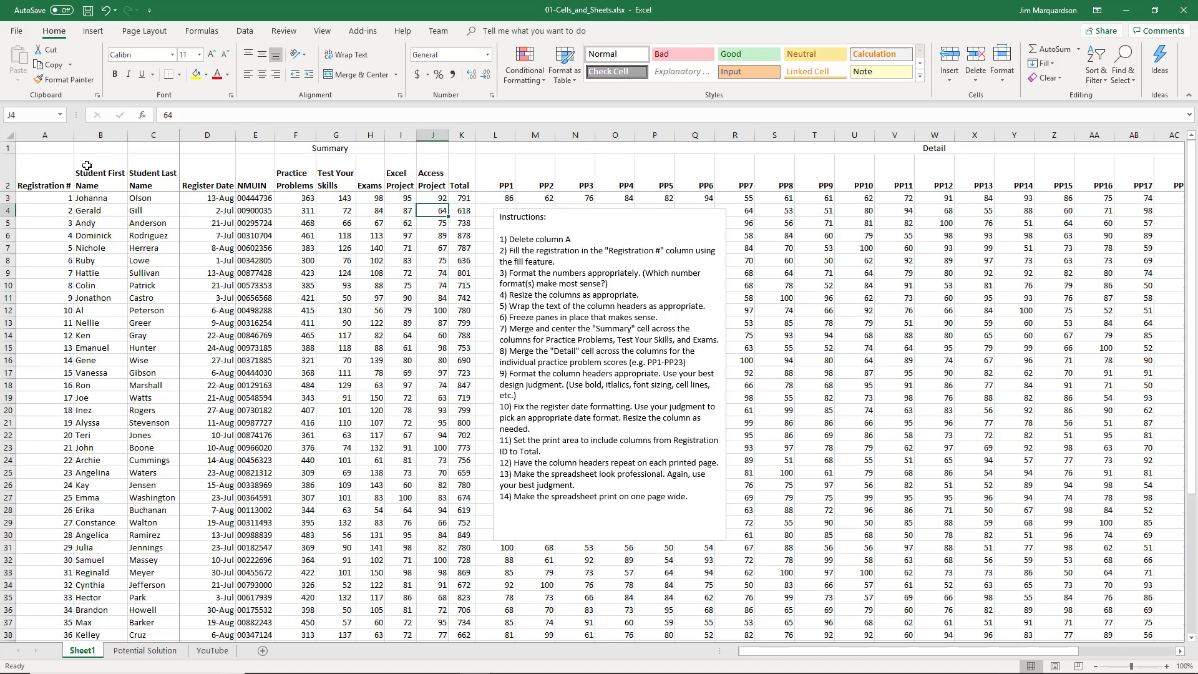
left_click(52, 177)
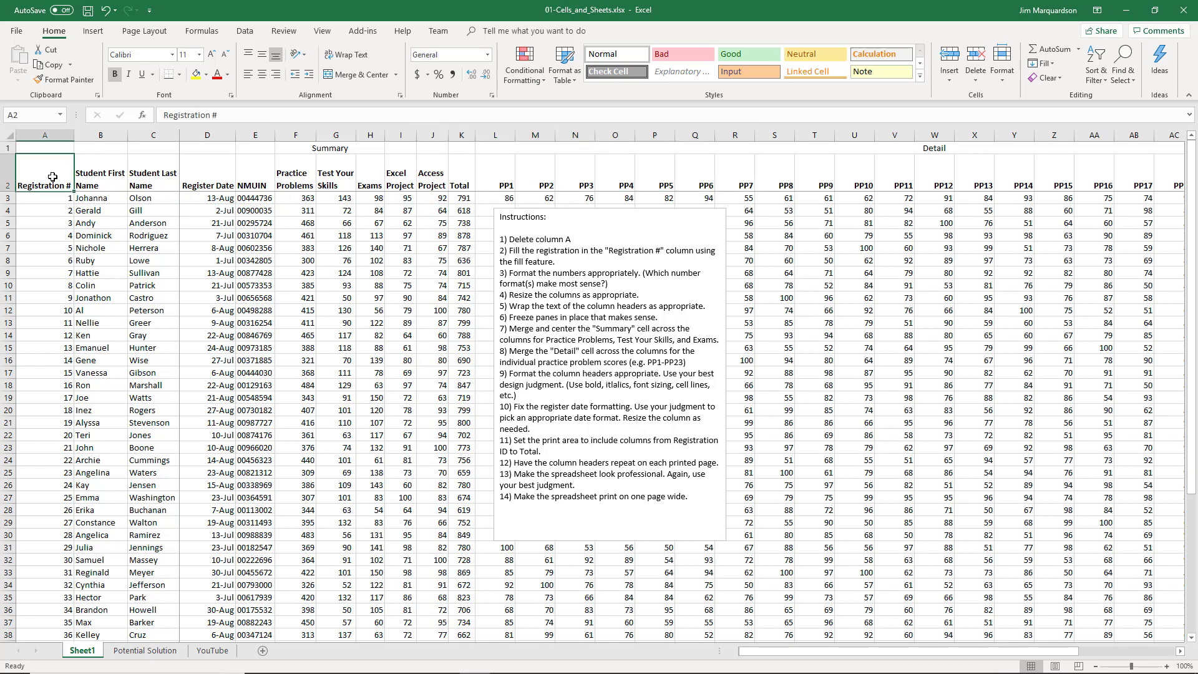
key("shift+Right")
key("shift+Right")
key("shift+Right")
key("shift+Right")
key("shift+Right")
key("shift+Right")
key("shift+Right")
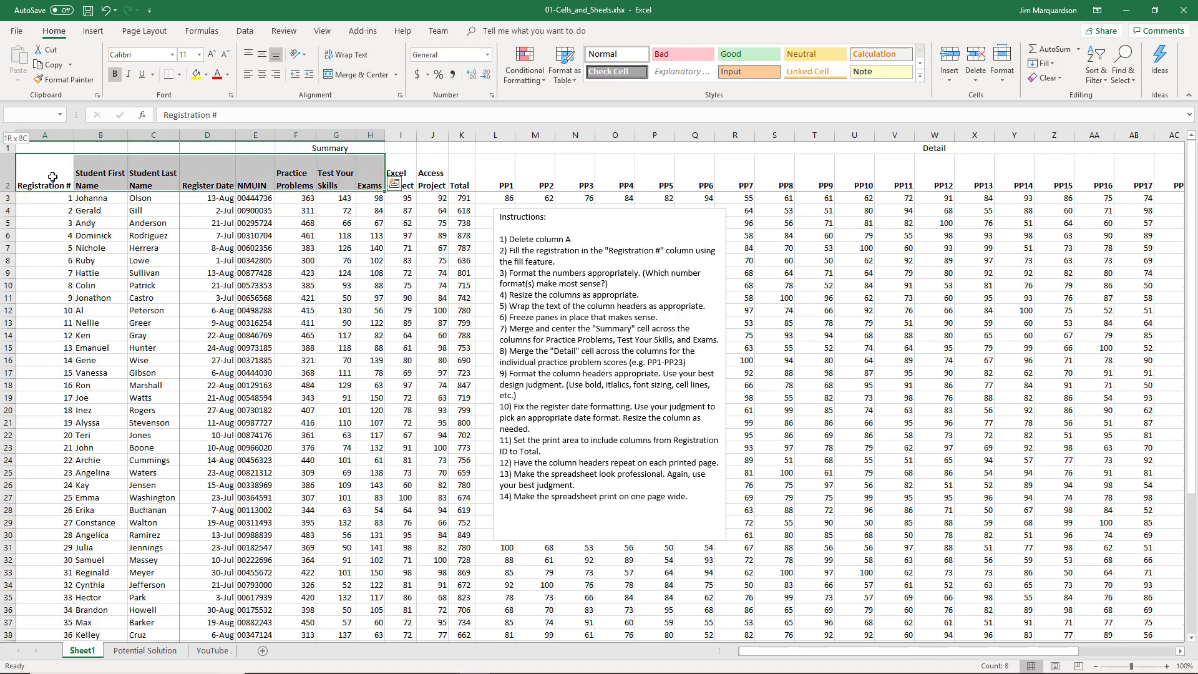
Select the table from the Registration # header in A2 through the last Total in K52
left_click(52, 177)
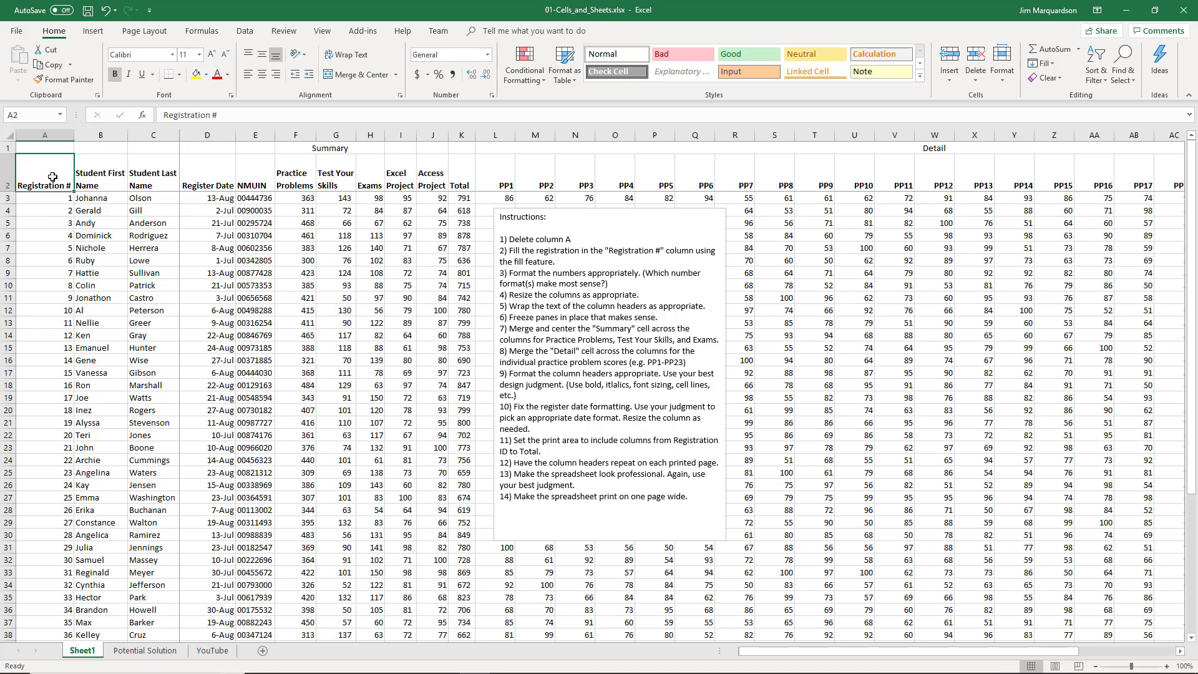
key("shift+Right")
key("shift+Right")
key("shift+Right")
key("shift+Right")
key("shift+Right")
key("shift+Right")
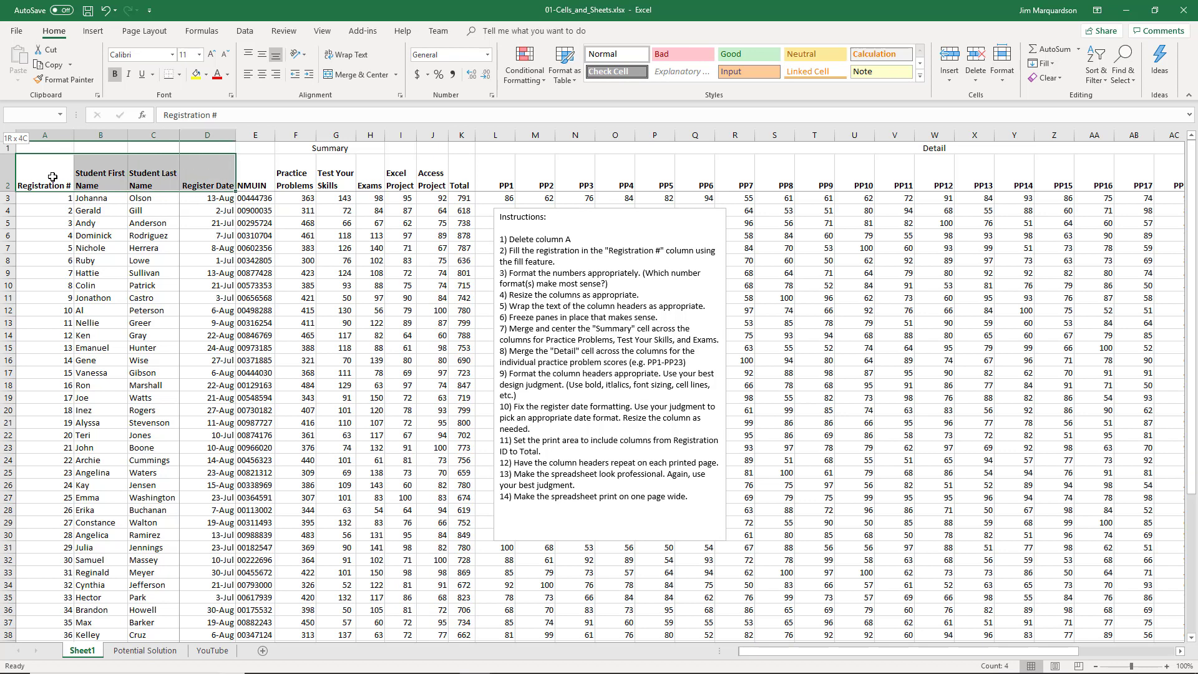
key("shift+Right")
key("shift+Right")
key("shift+Right")
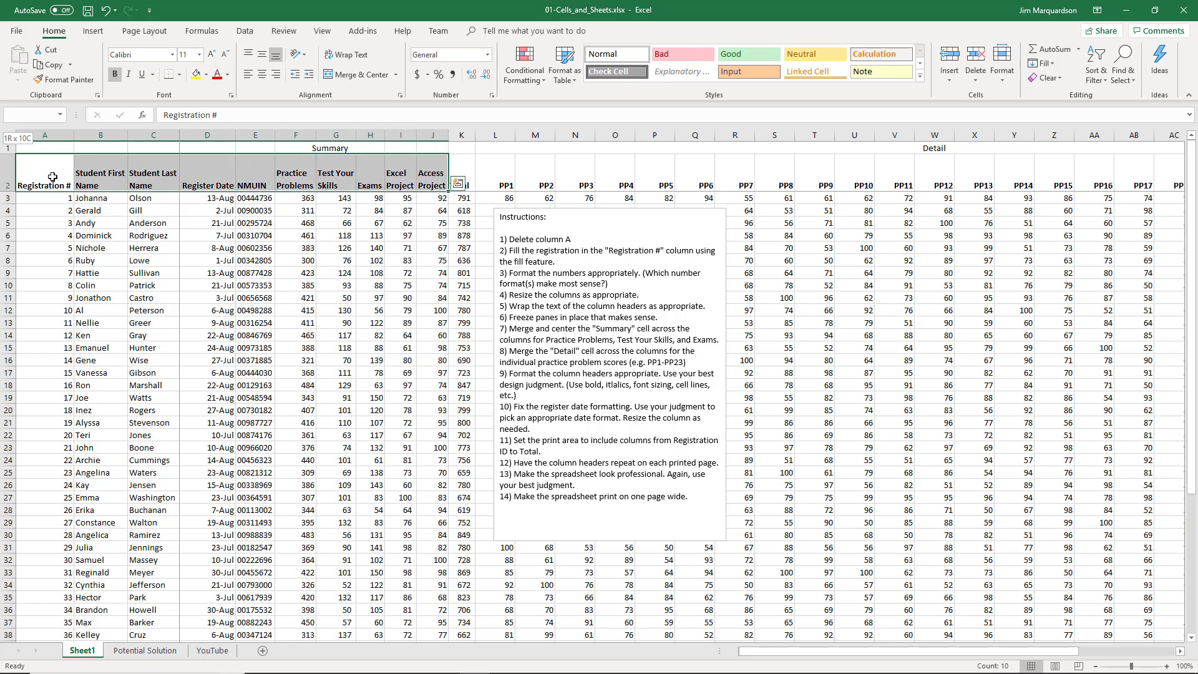
key("shift+Right")
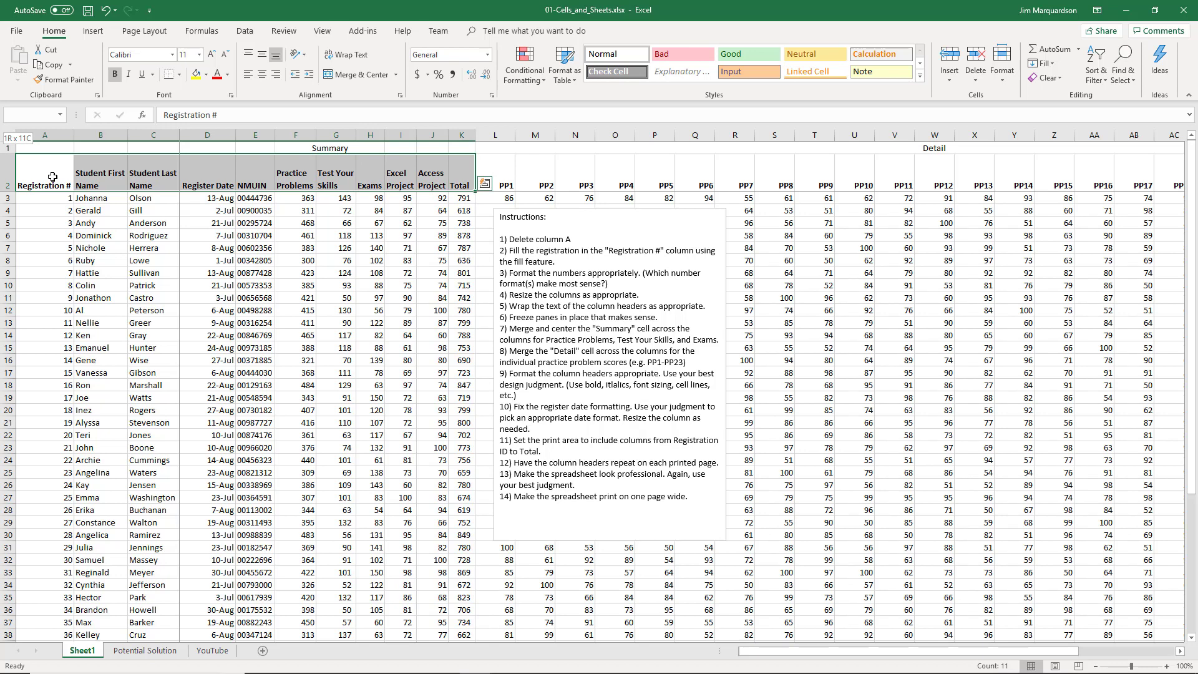
key("End")
key("shift+Down")
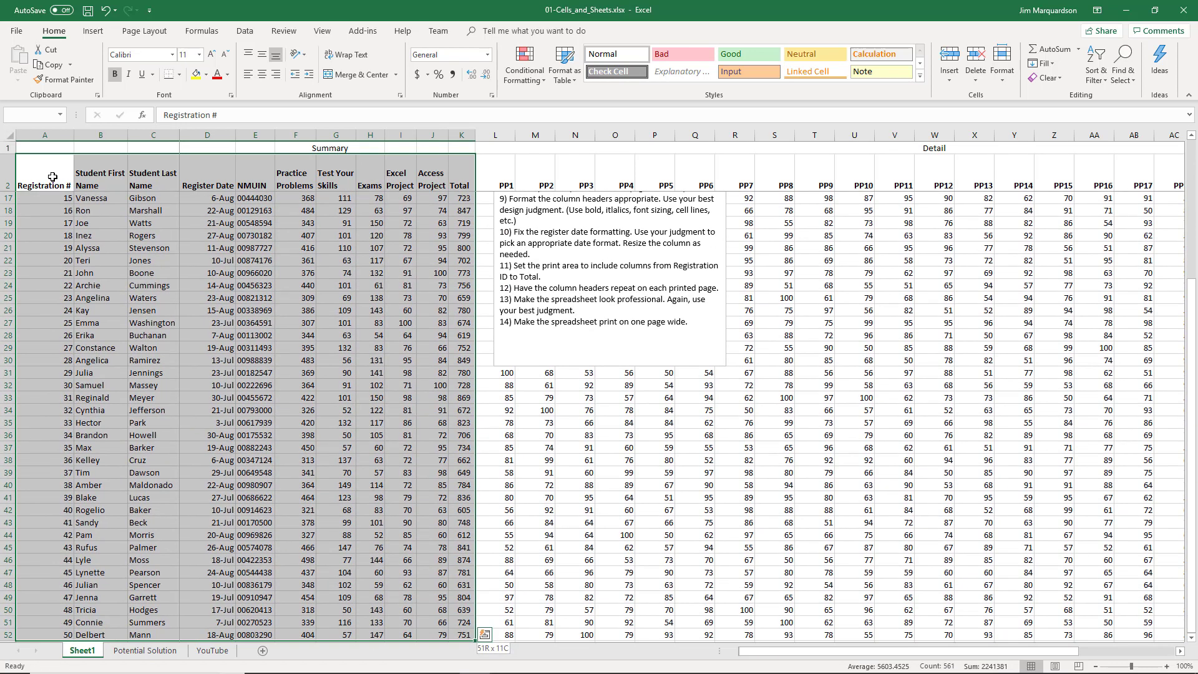
Clear the selection and reselect the table backwards from the last Total in K52 to the Registration # header in A2
scroll(341, 468, "down", 2)
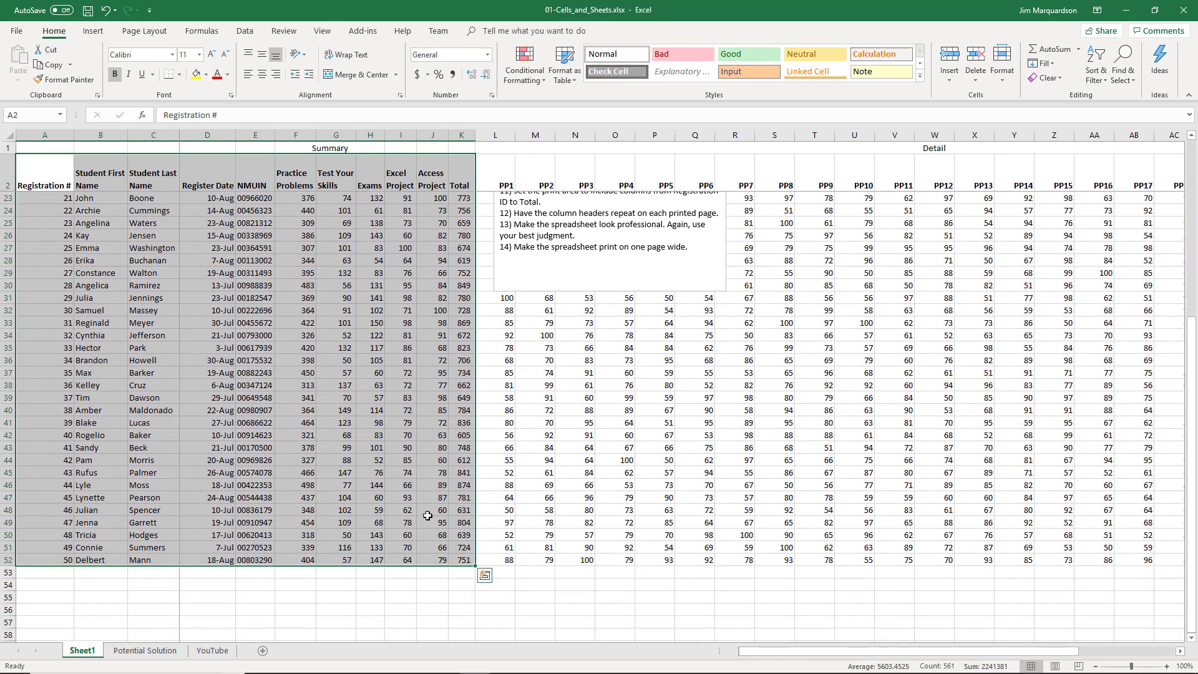
left_click(461, 583)
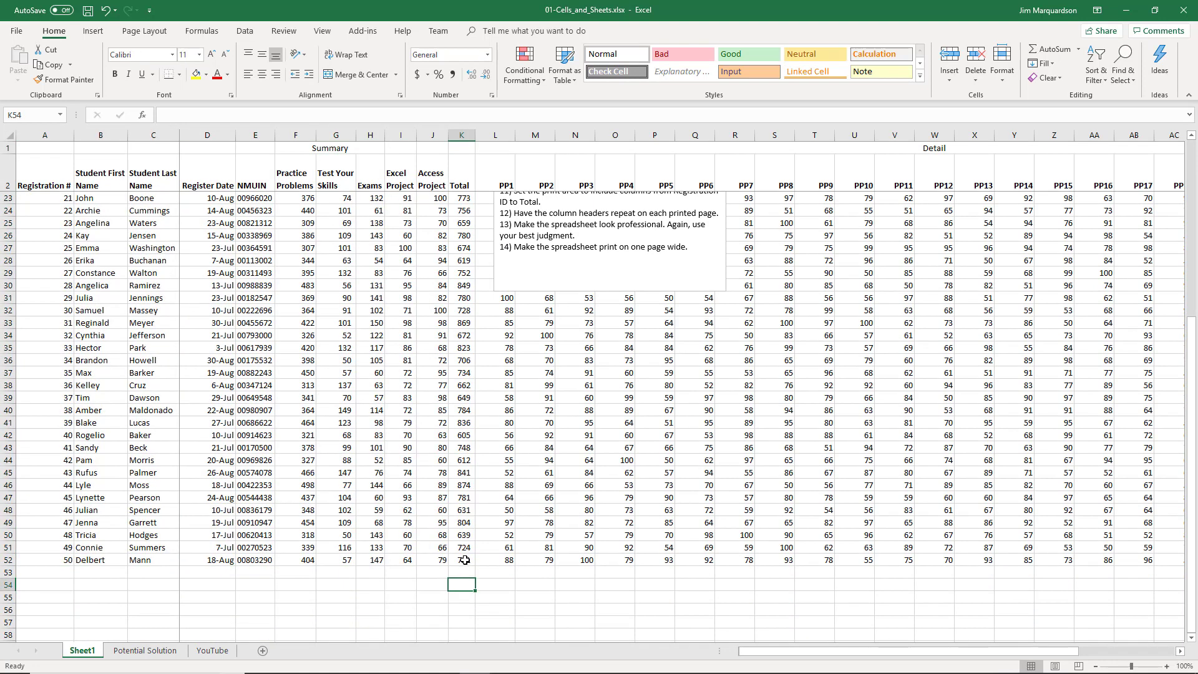
left_click(465, 560)
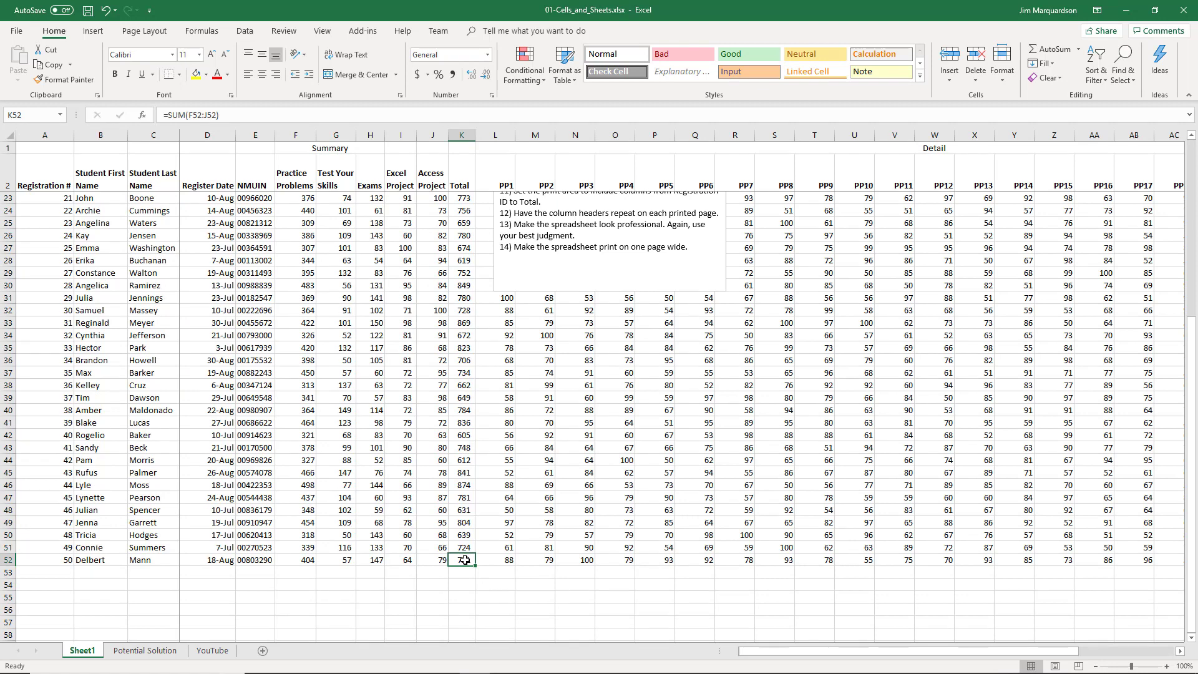
left_click_drag(465, 561, 50, 181)
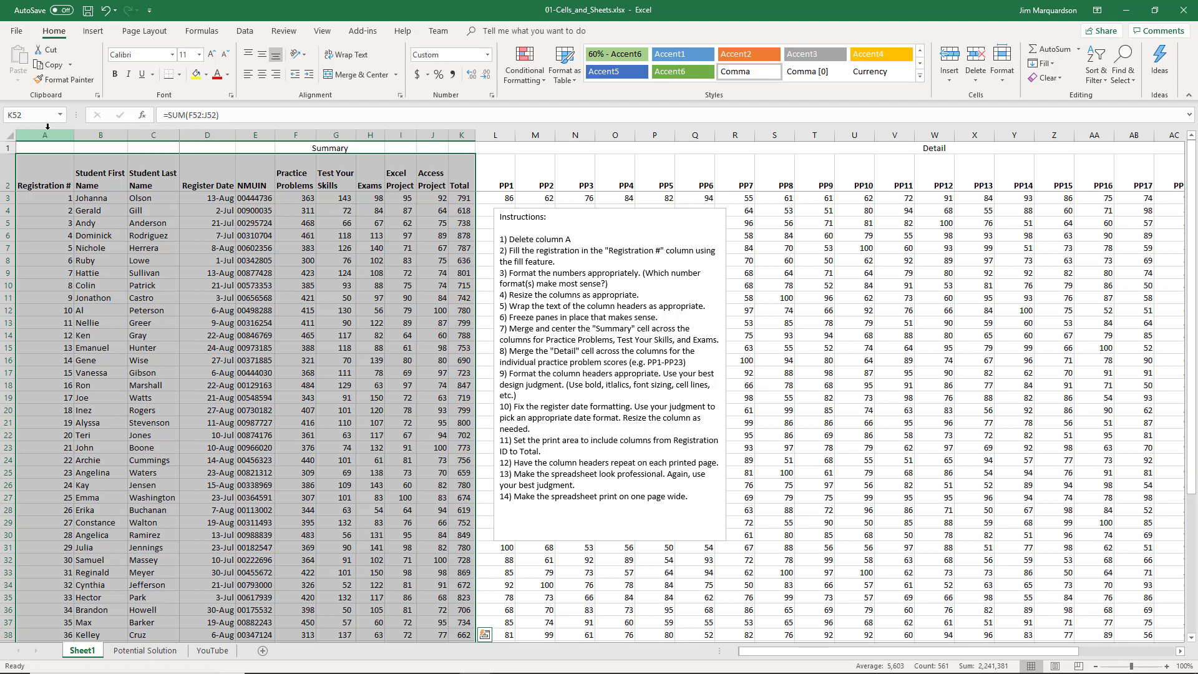
left_click(87, 198)
Set the print area to A2:I52, from the Registration # column through the Excel Project column
mouse_move(53, 179)
left_mouse_down()
mouse_move(462, 184)
mouse_move(464, 627)
mouse_move(479, 673)
mouse_move(534, 280)
mouse_move(452, 428)
mouse_move(477, 114)
mouse_move(425, 80)
mouse_move(395, 160)
mouse_move(399, 293)
mouse_move(37, 125)
mouse_move(5, 55)
mouse_move(27, 172)
mouse_move(37, 172)
left_mouse_up()
scroll(398, 263, "up", 1)
left_click(404, 298)
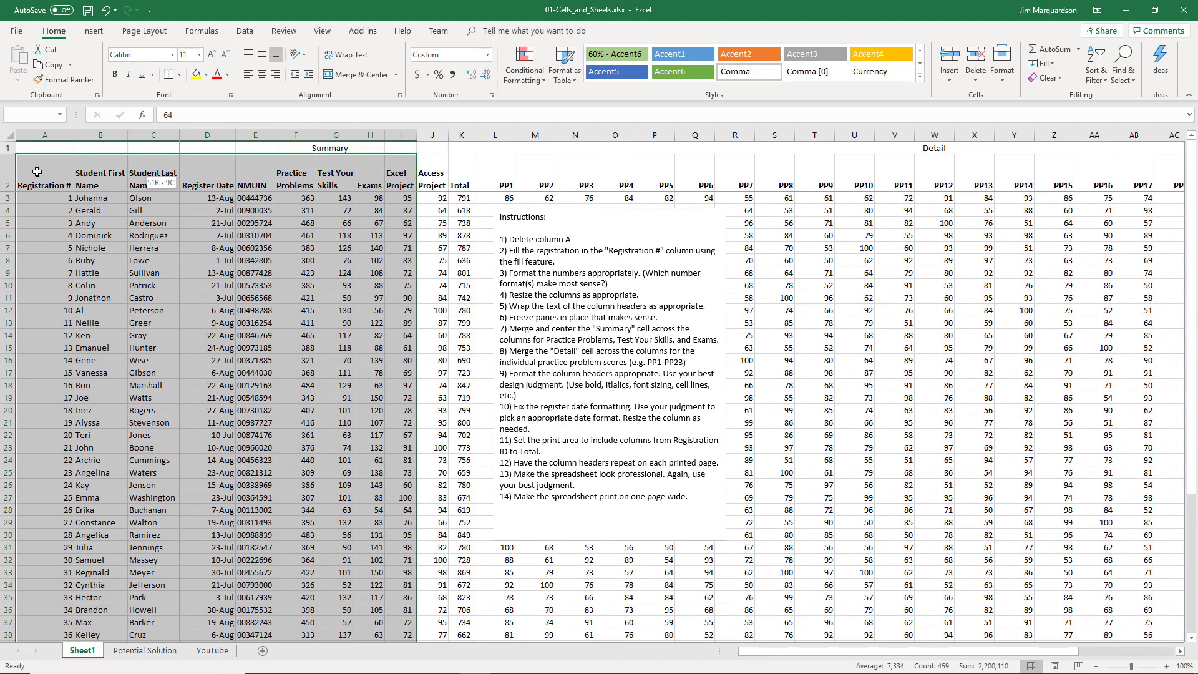
left_click_drag(37, 172, 37, 172)
left_click(149, 34)
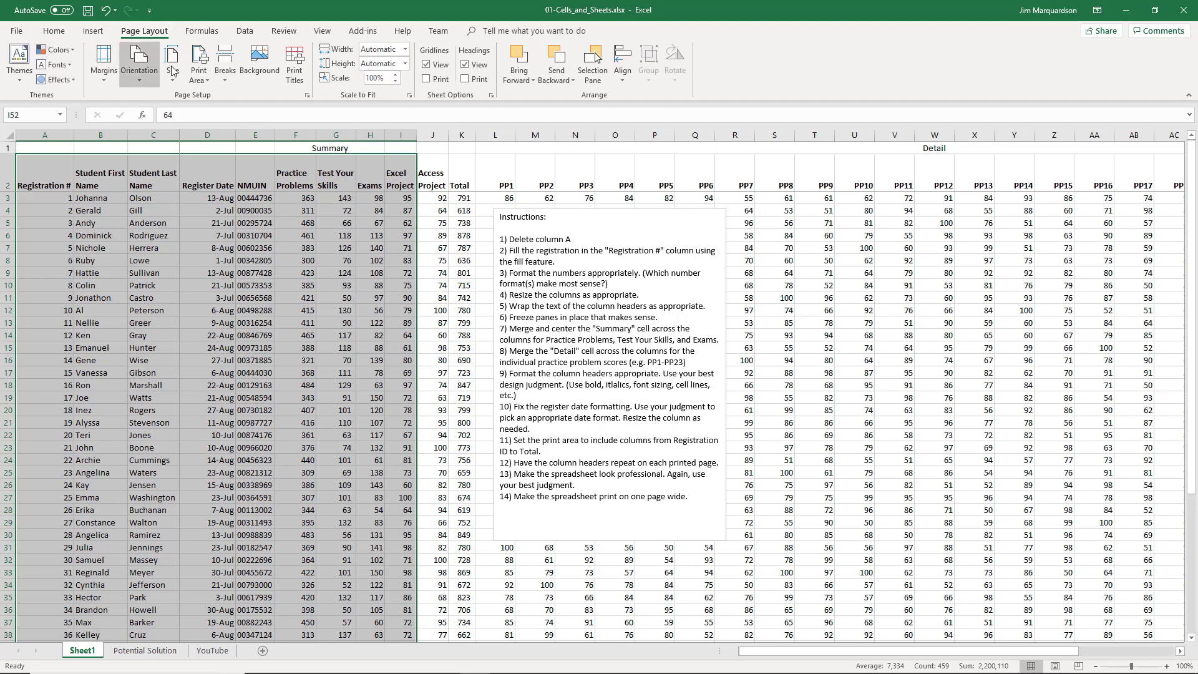
left_click(200, 80)
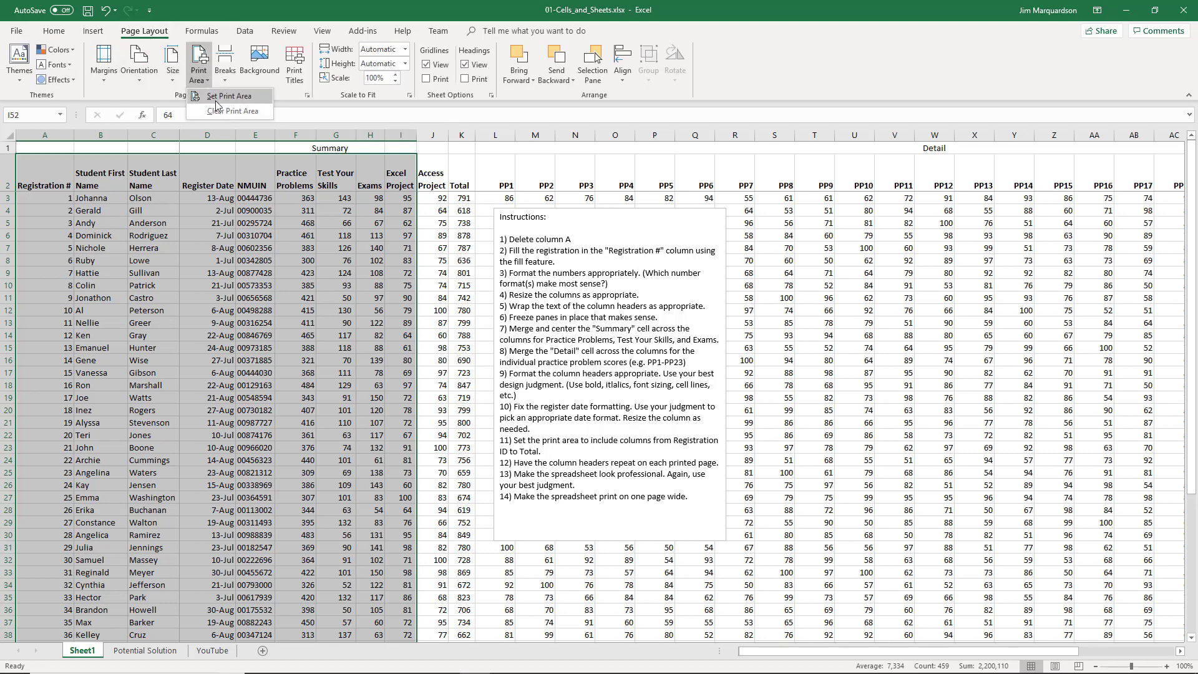
left_click(225, 97)
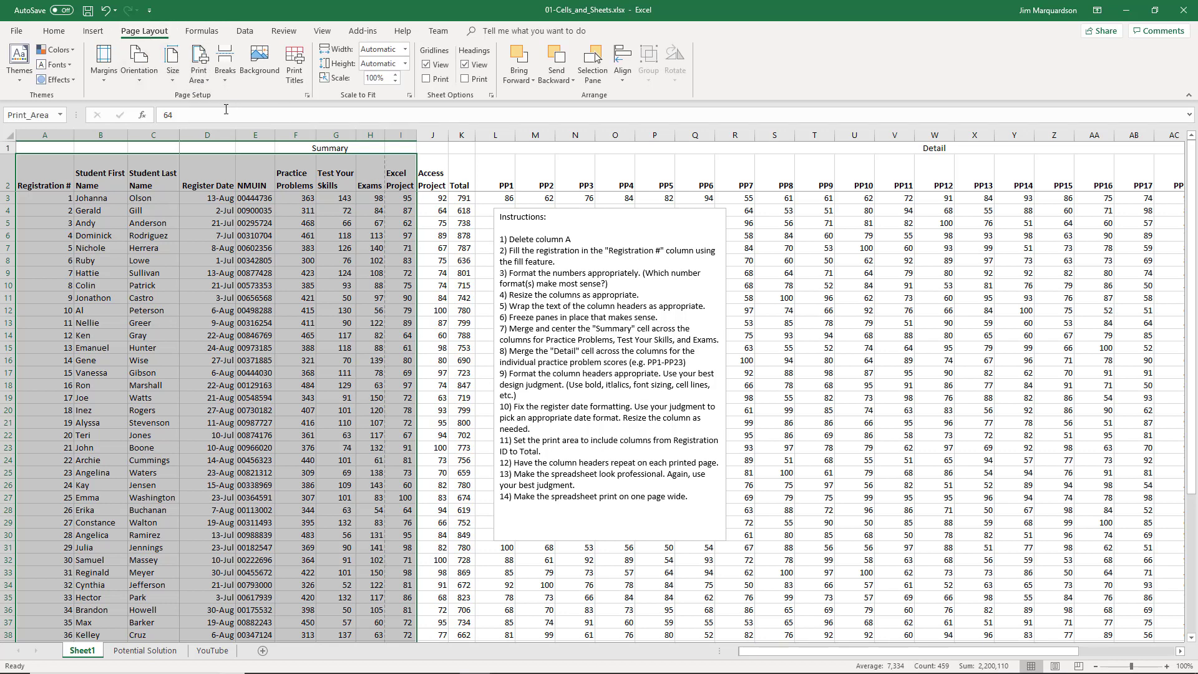
left_click(61, 150)
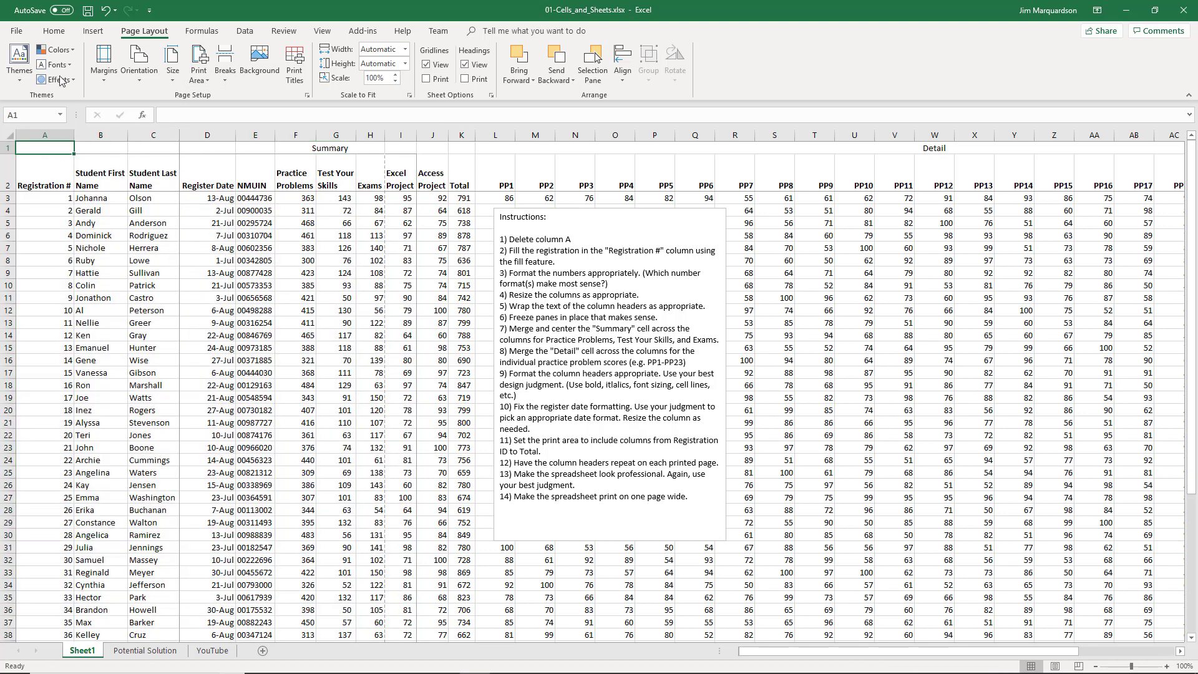
Open the print preview and look through all of its pages
left_click(18, 33)
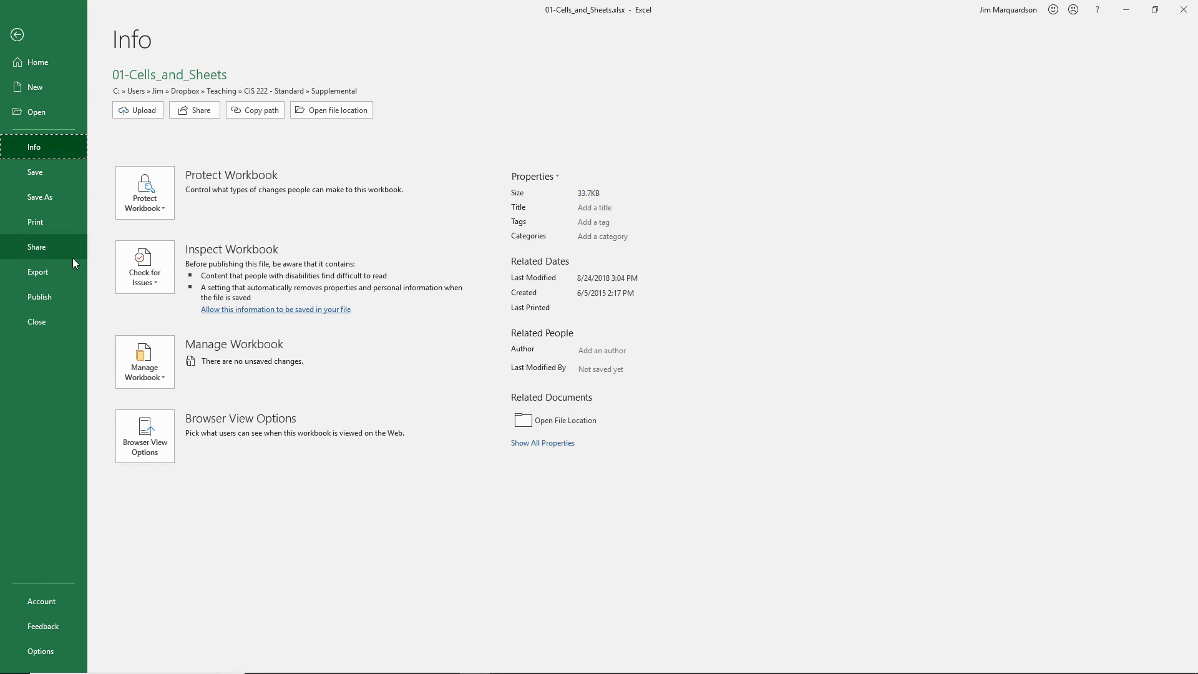
left_click(59, 223)
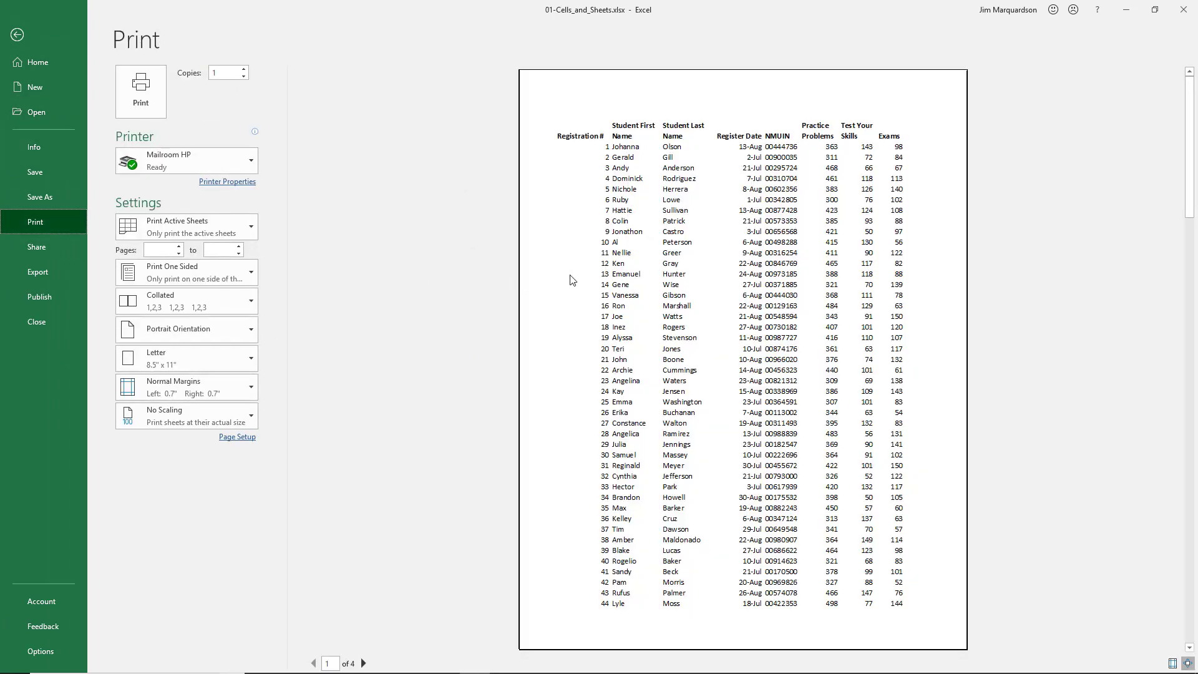
scroll(762, 272, "down", 1)
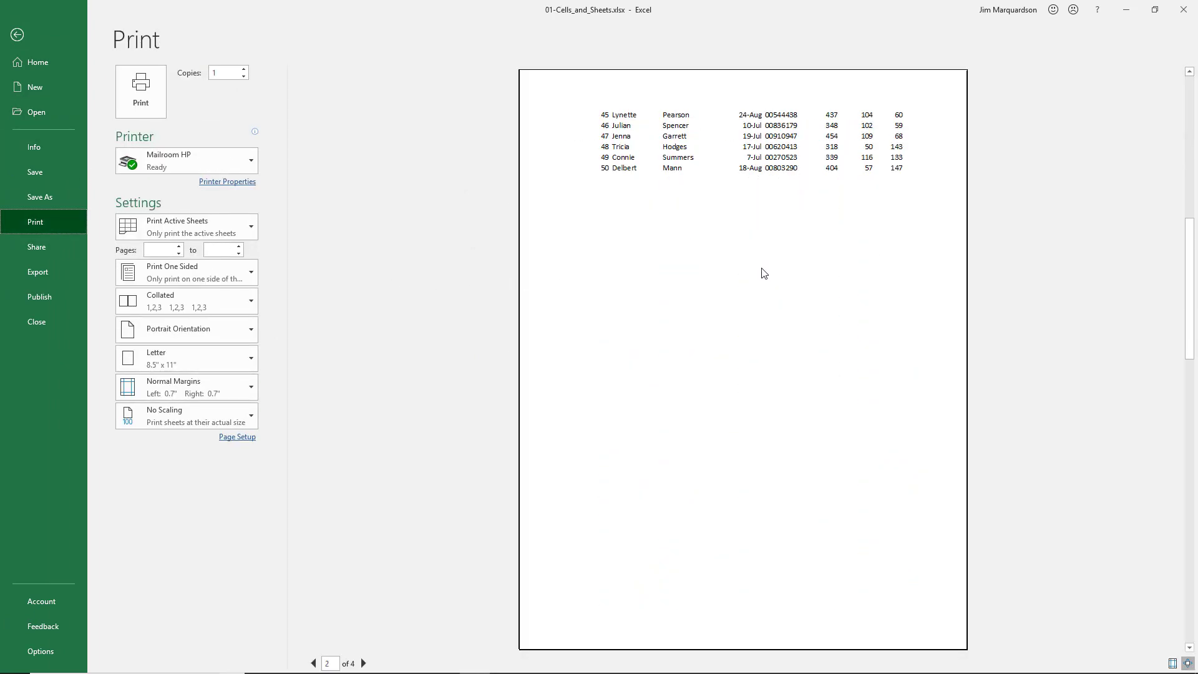
scroll(762, 273, "down", 2)
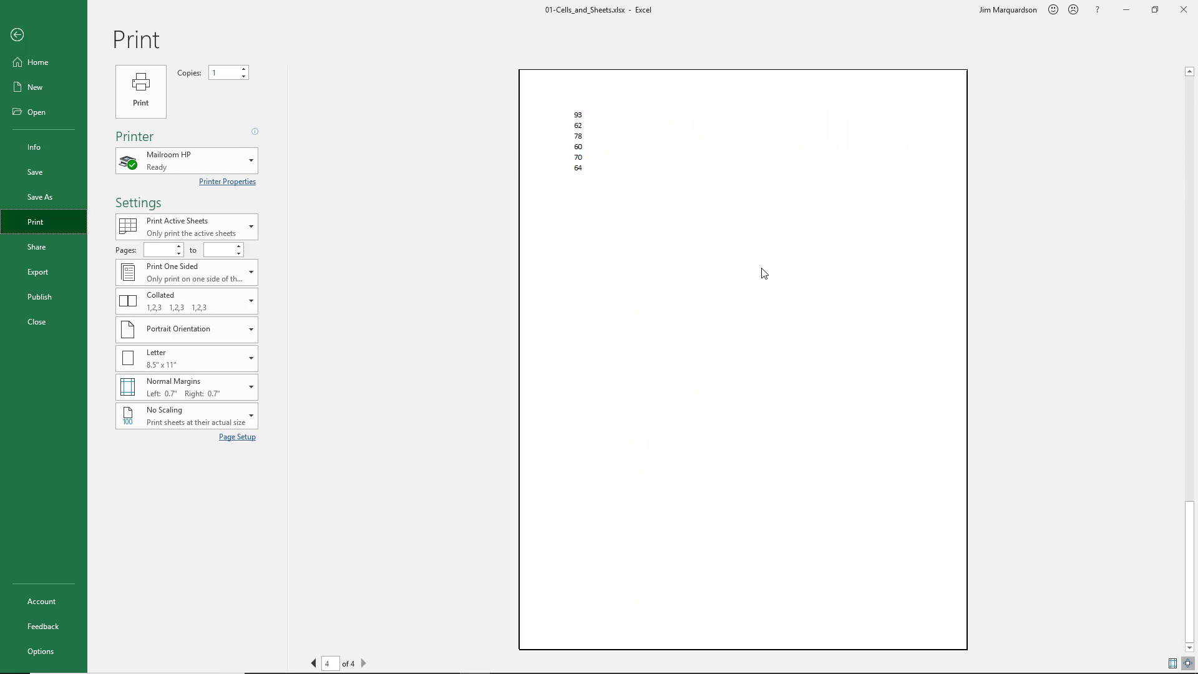
scroll(762, 273, "up", 3)
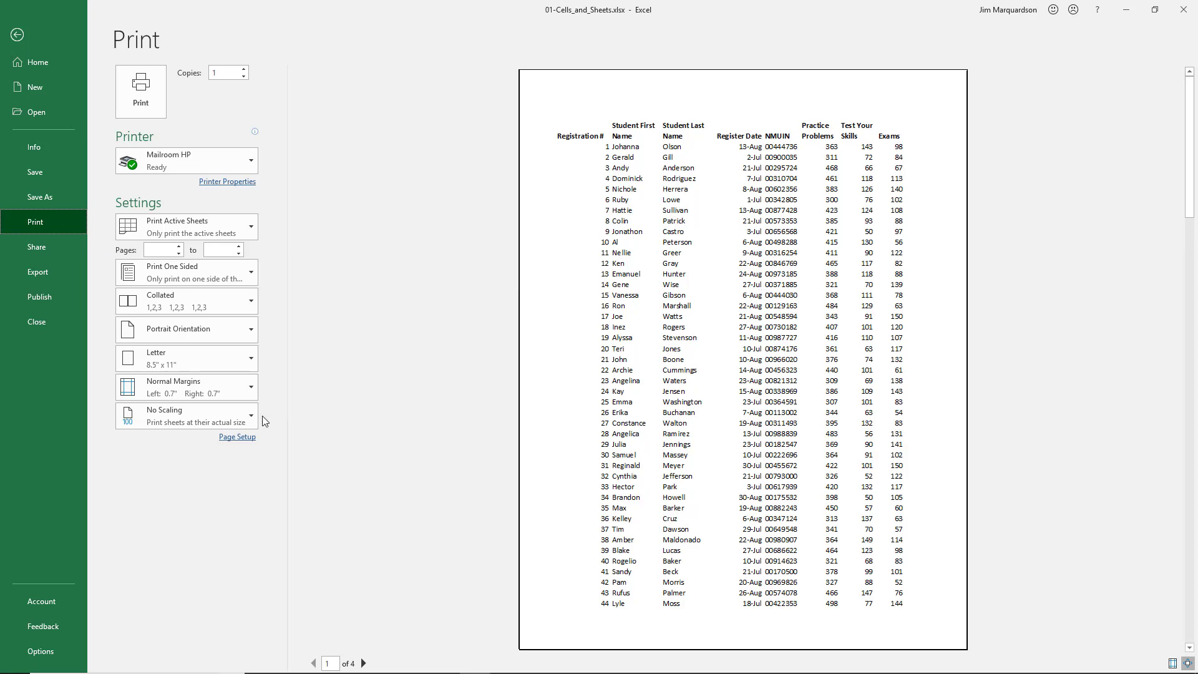
Set the print scaling to Fit Sheet on One Page and return to the worksheet
left_click(247, 417)
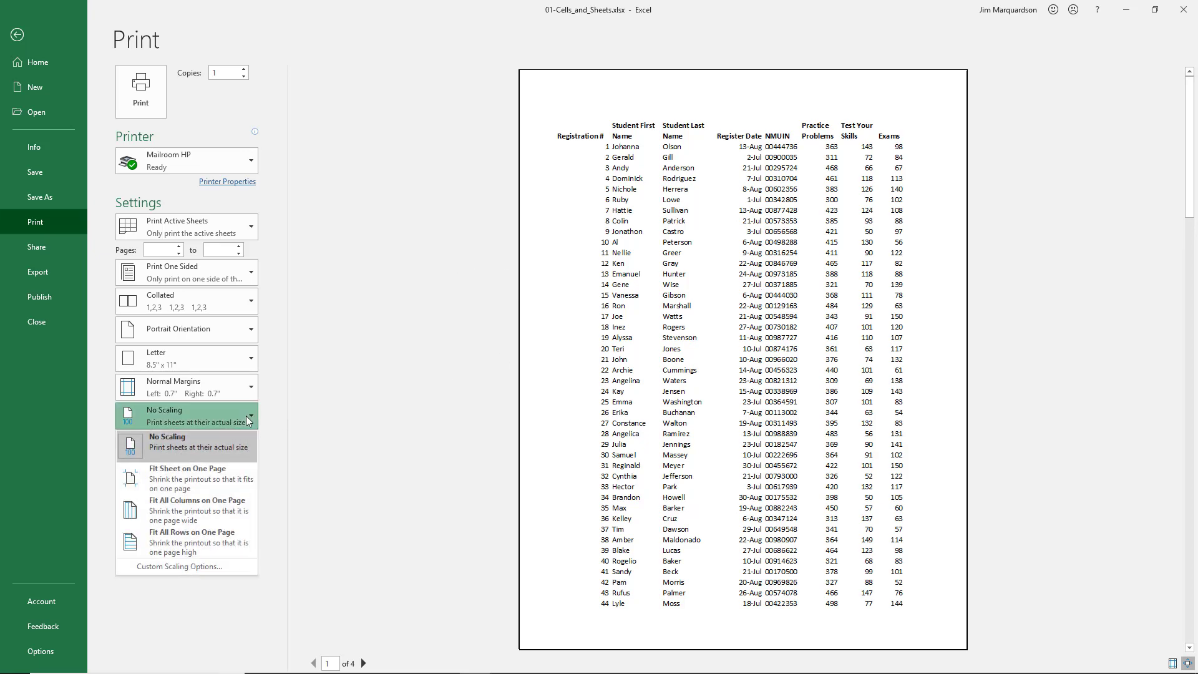
left_click(167, 475)
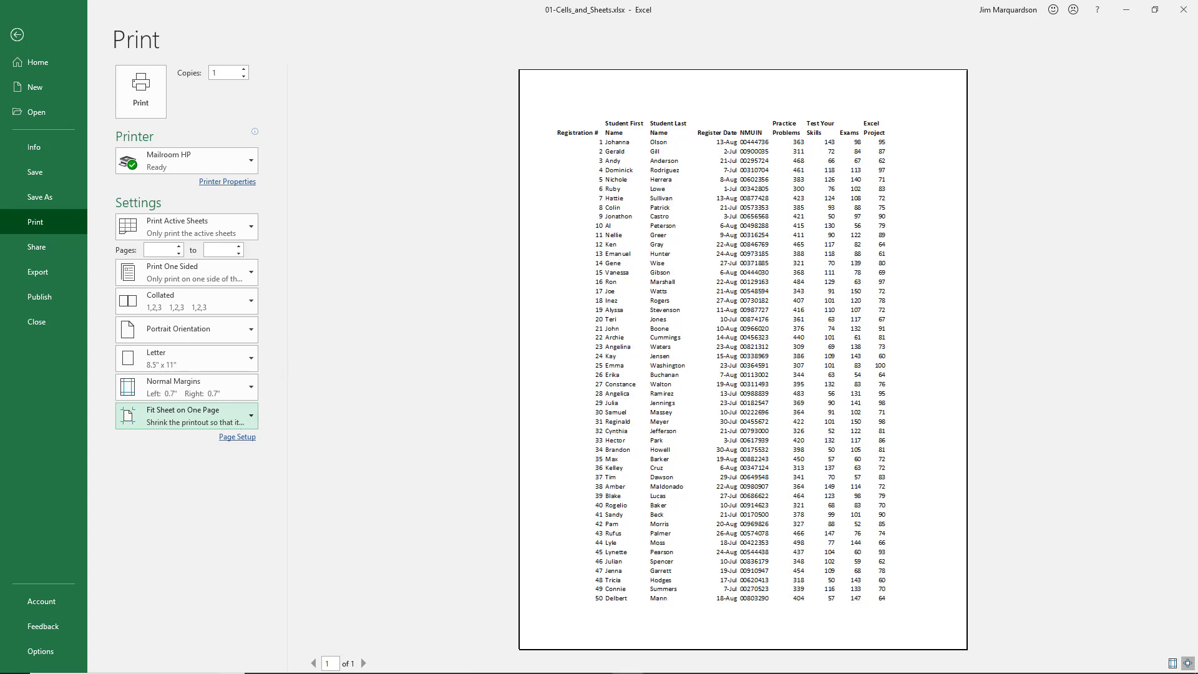
key("Escape")
Set the print area to A2:K52, from the Registration # column through the Total column
left_click(23, 158)
left_click_drag(23, 158, 454, 171)
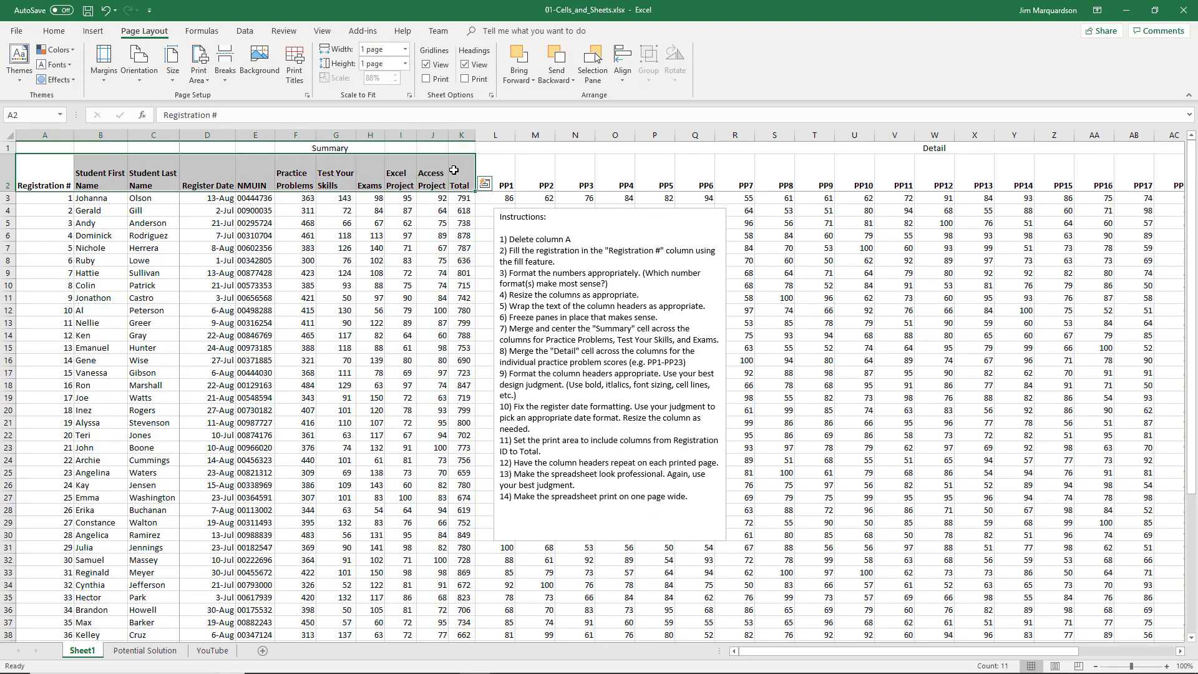
key("ctrl+shift+Down")
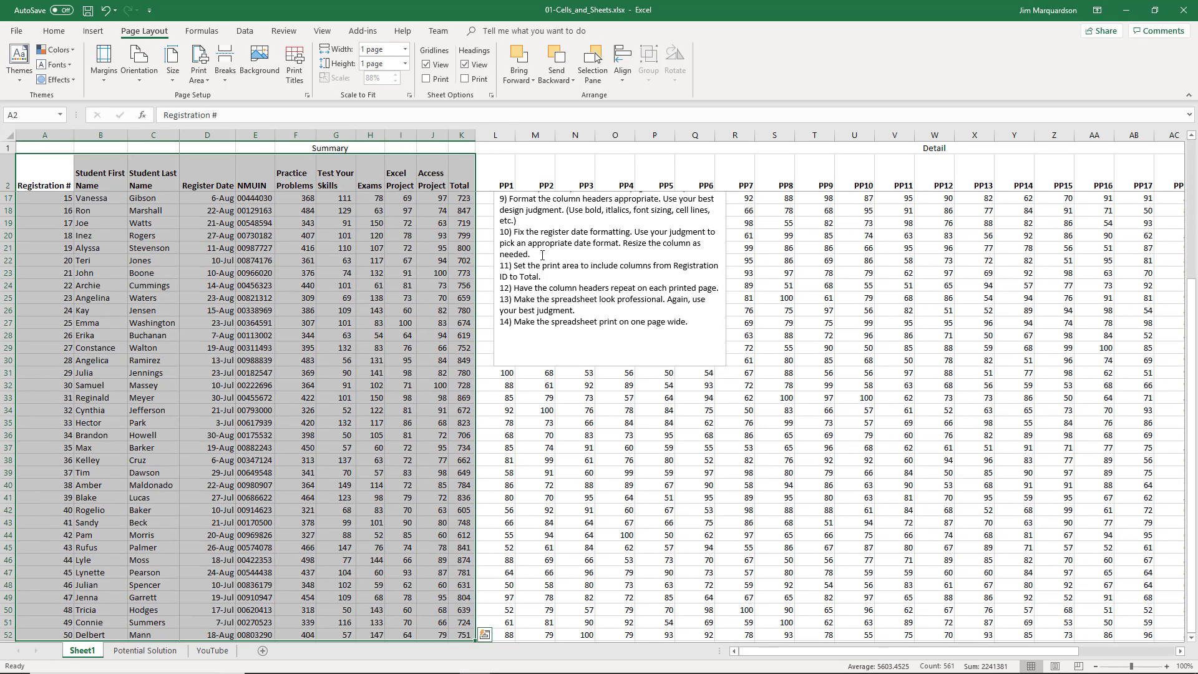
scroll(444, 289, "up", 5)
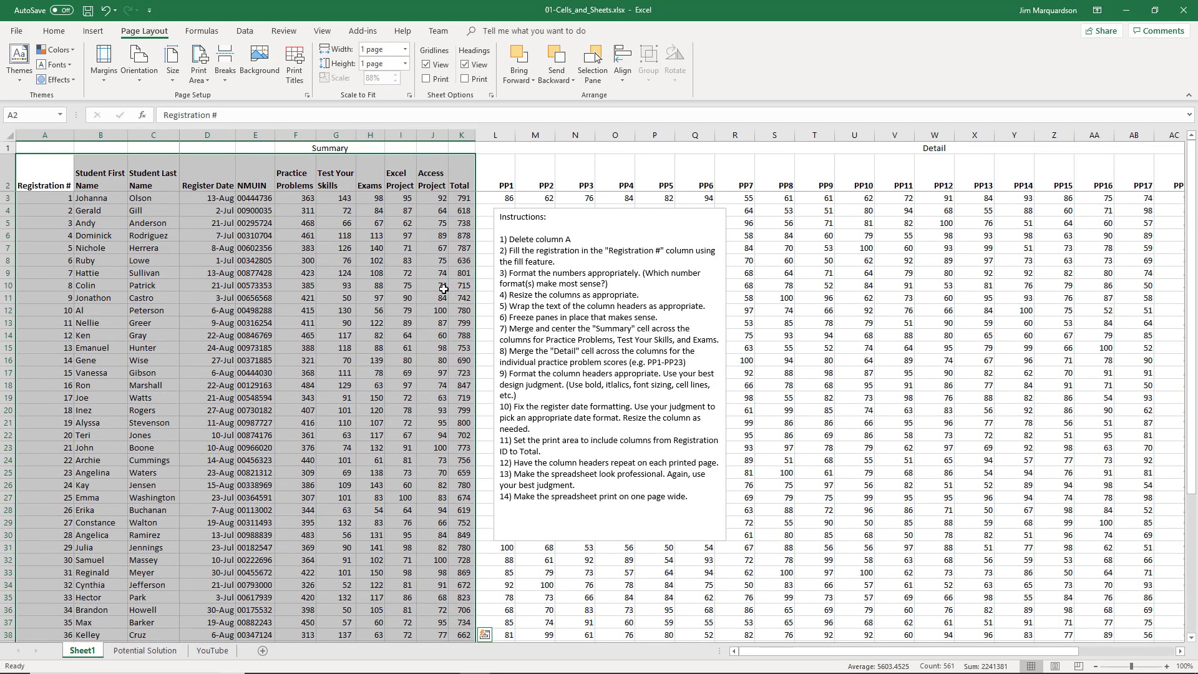
left_click(204, 80)
left_click(218, 97)
Check the new print area in the print preview, set the scaling back to No Scaling, and return to the worksheet
left_click(17, 33)
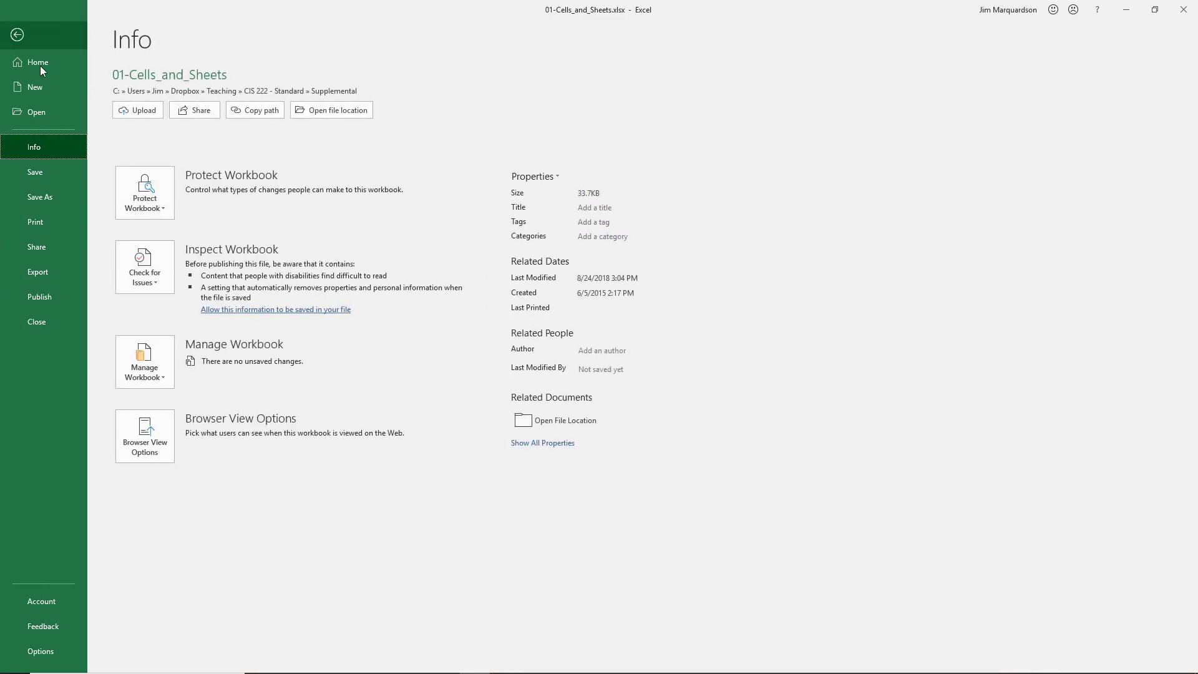
left_click(57, 222)
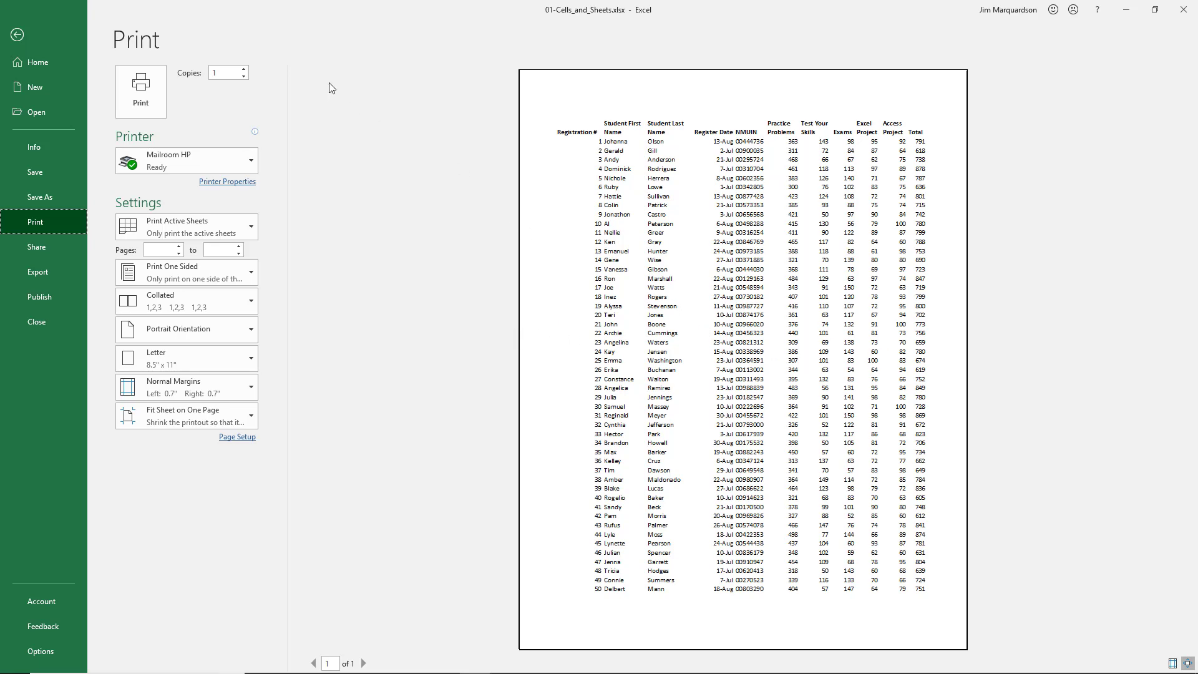
left_click(17, 34)
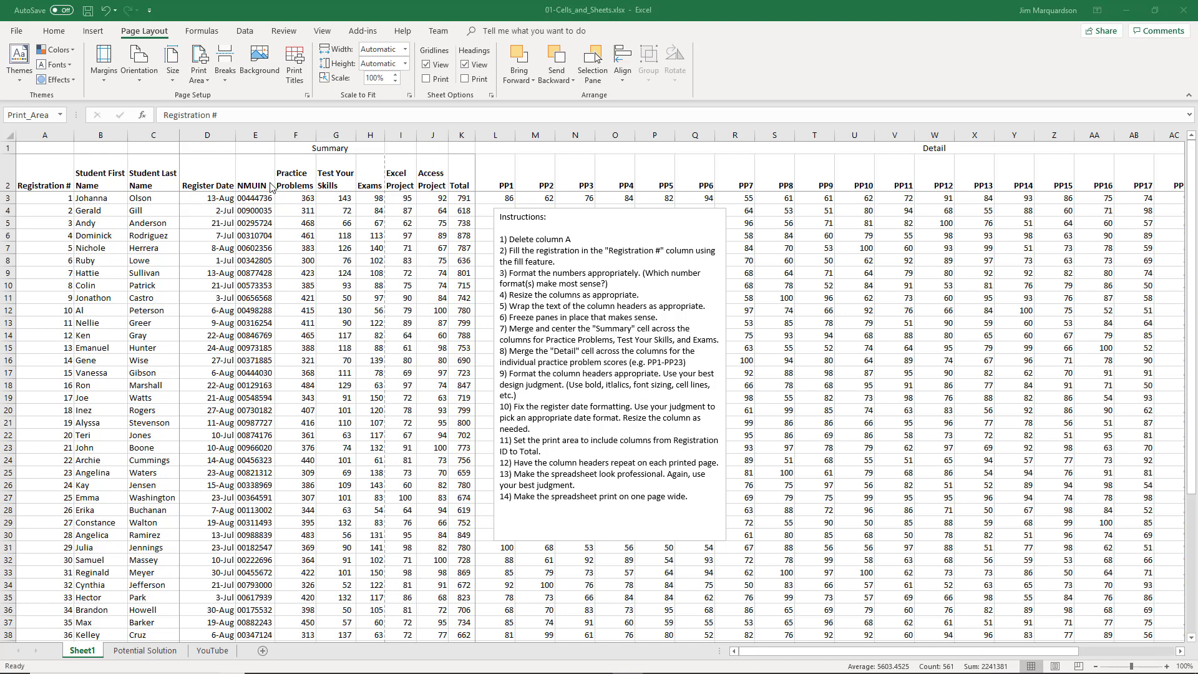
Set header row 2 ($2:$2) to repeat at the top of each printed page and open the print preview
left_click(295, 62)
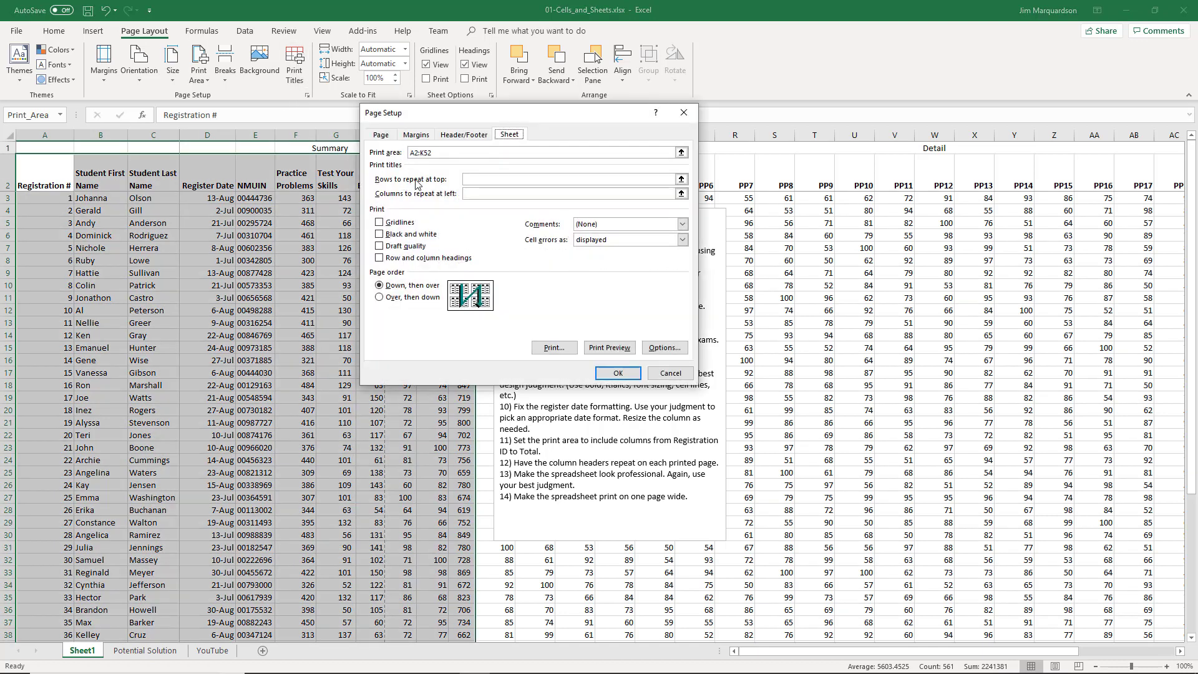
left_click(475, 178)
left_click(484, 179)
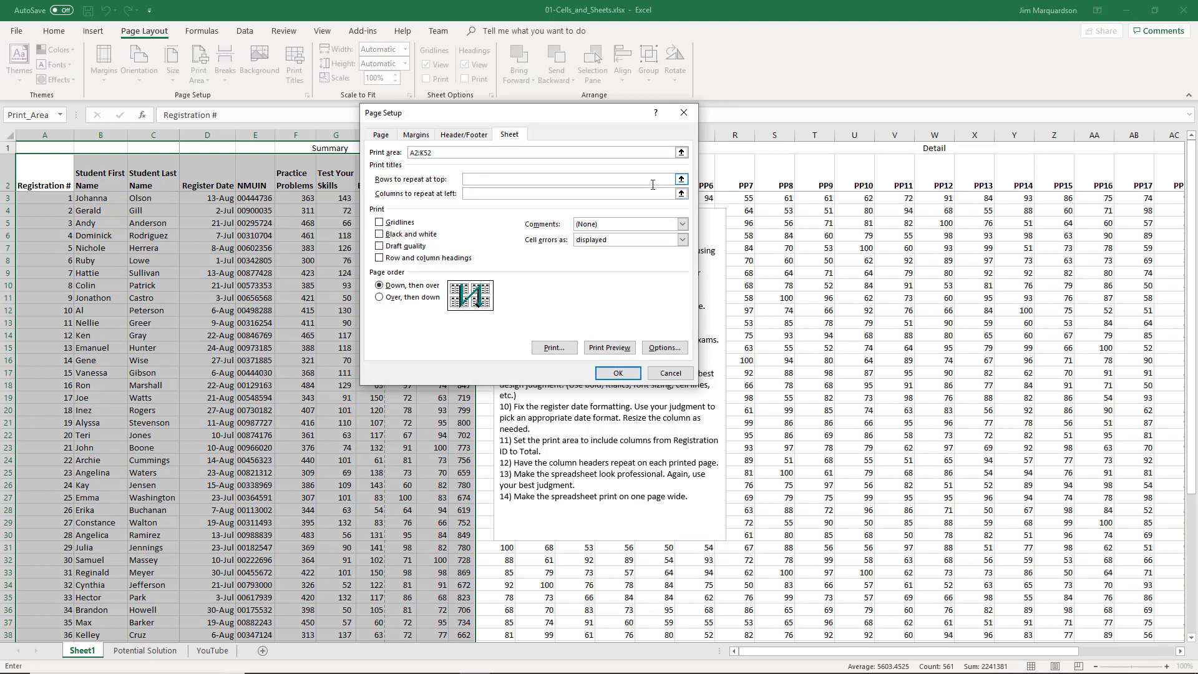
left_click(681, 180)
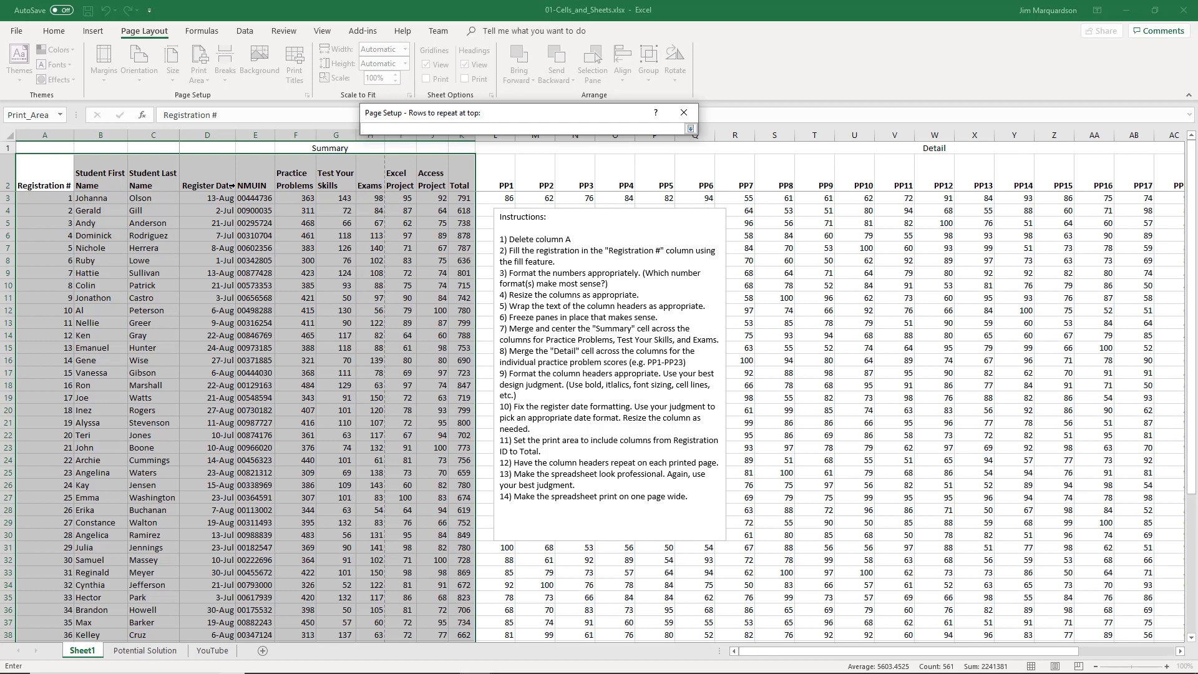
left_click(9, 172)
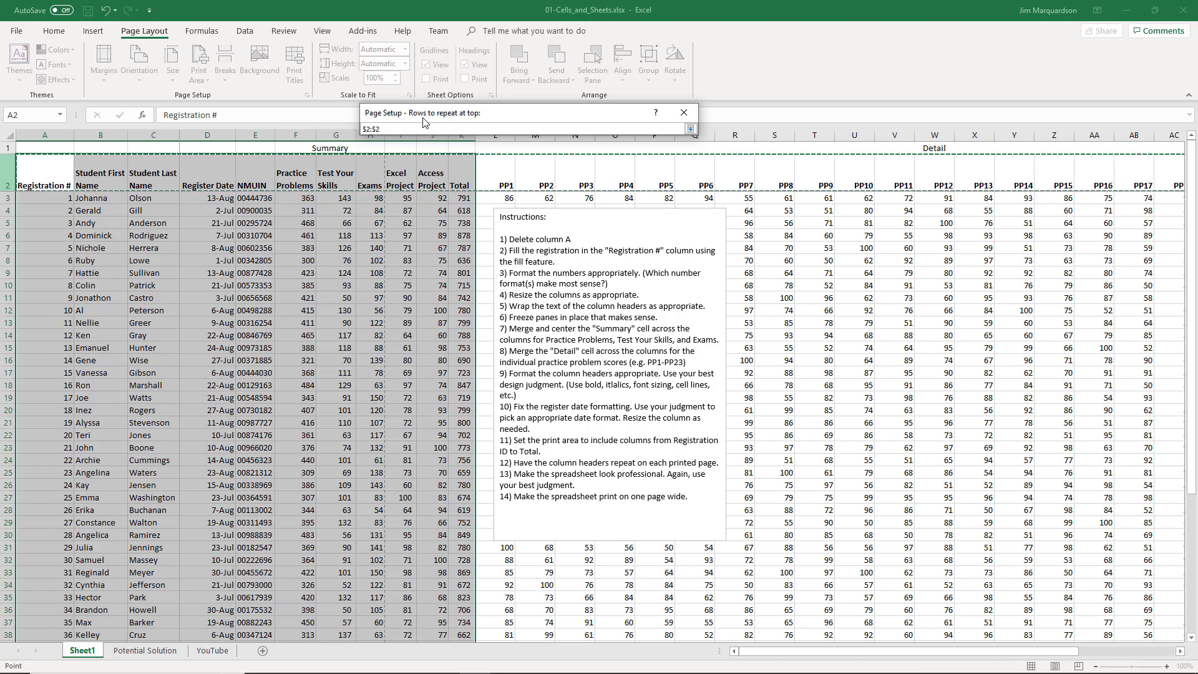
left_click(690, 129)
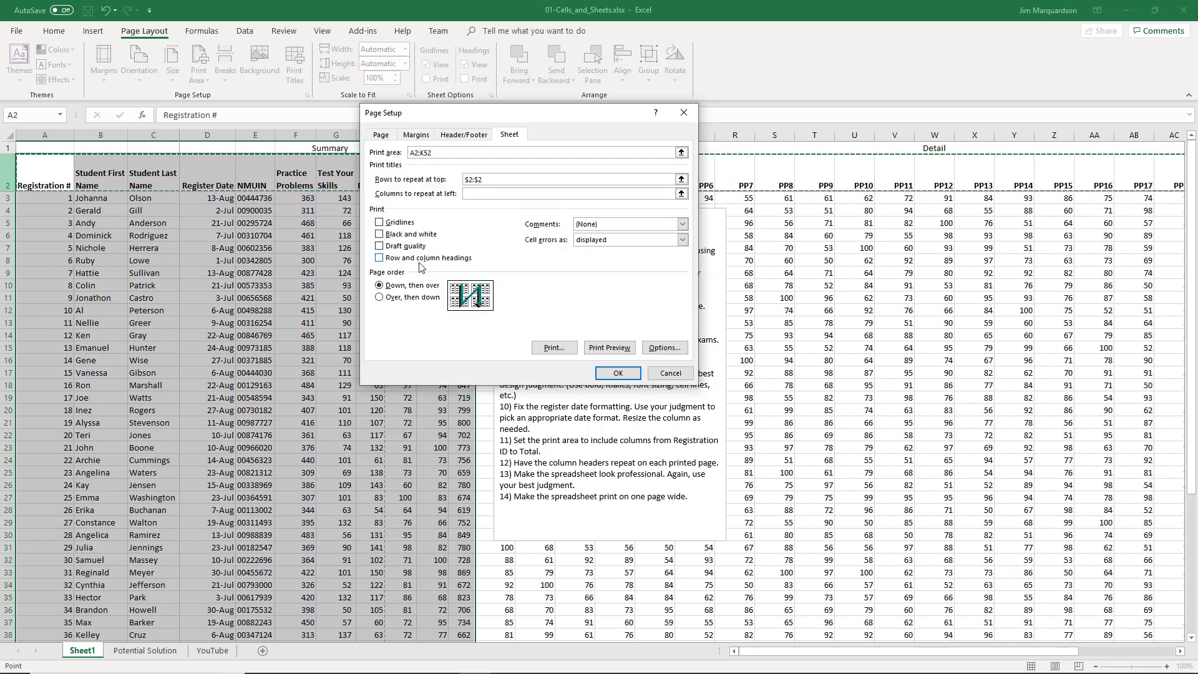
left_click(617, 350)
Keep No Scaling, page back and forth through the print preview to check the repeated column headers, and return to the worksheet
left_click(214, 414)
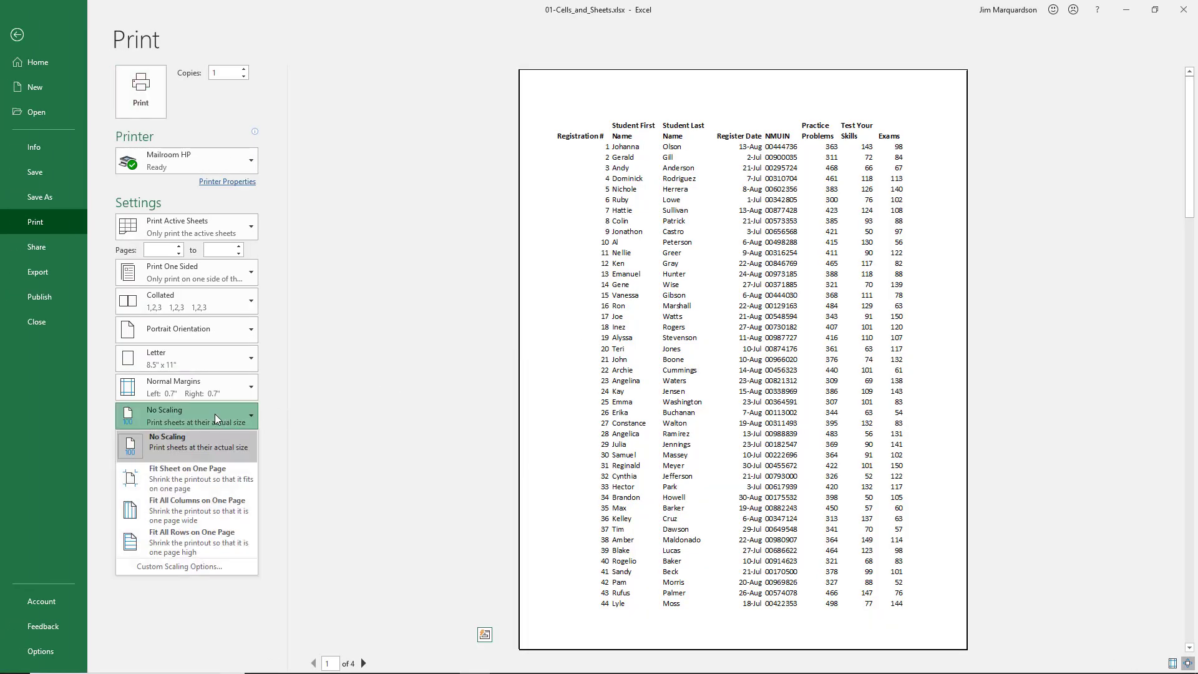
left_click(178, 440)
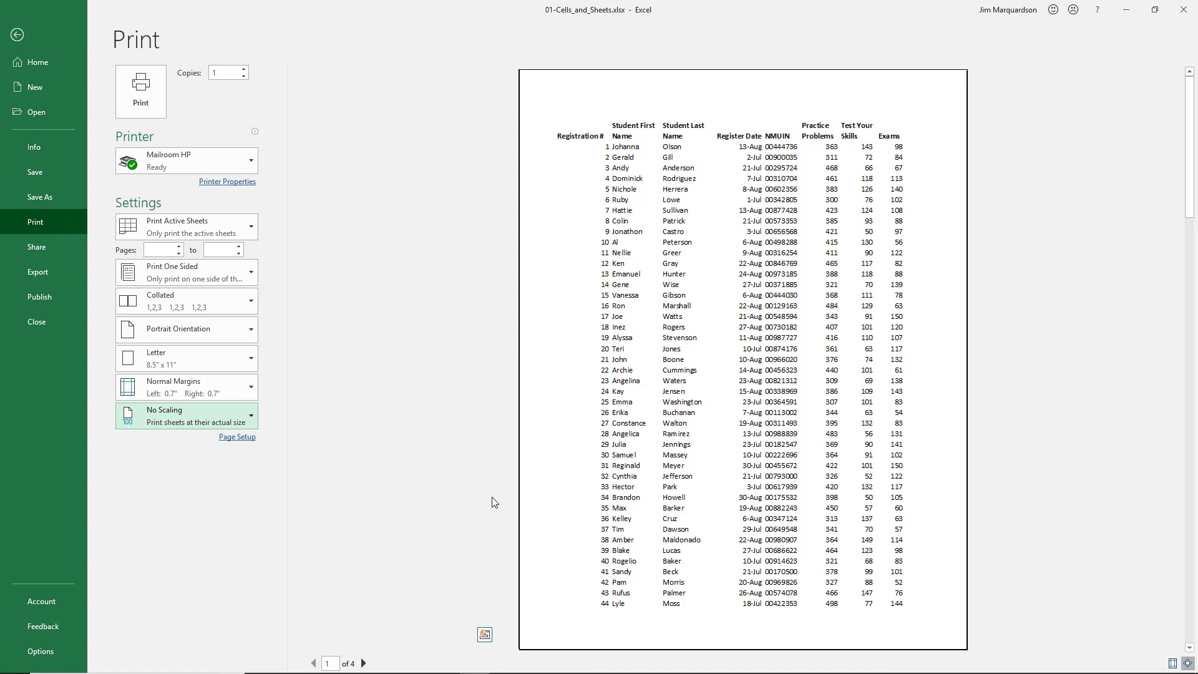
left_click(364, 664)
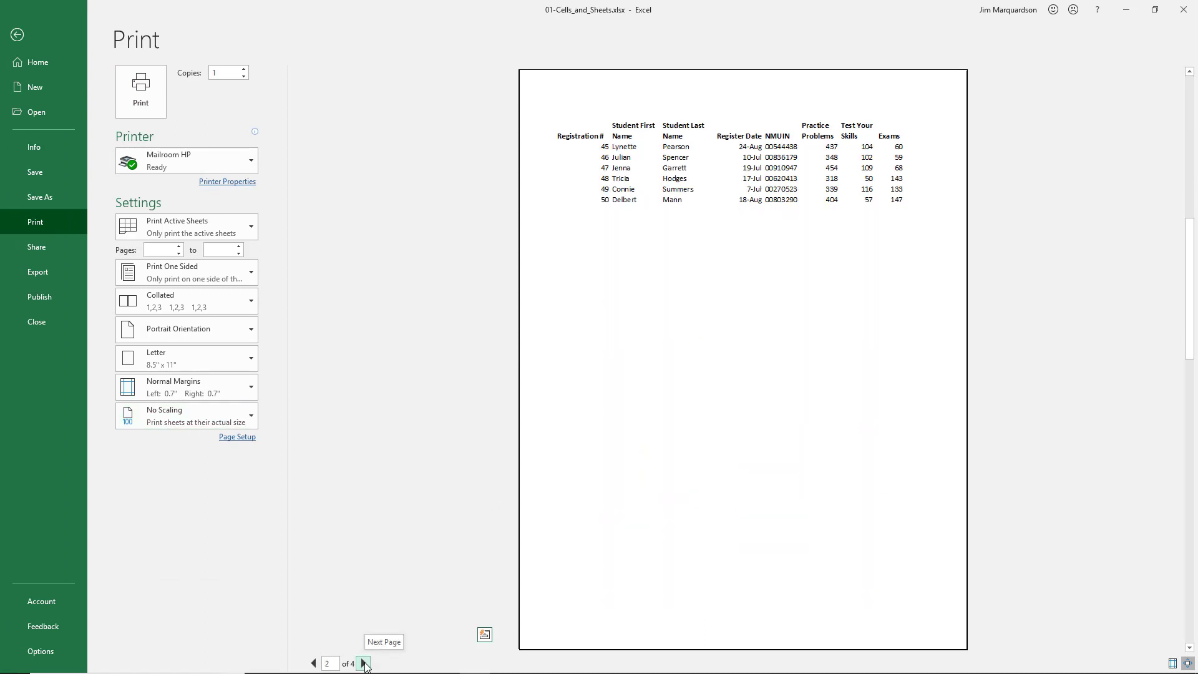
left_click(364, 664)
left_click(364, 664)
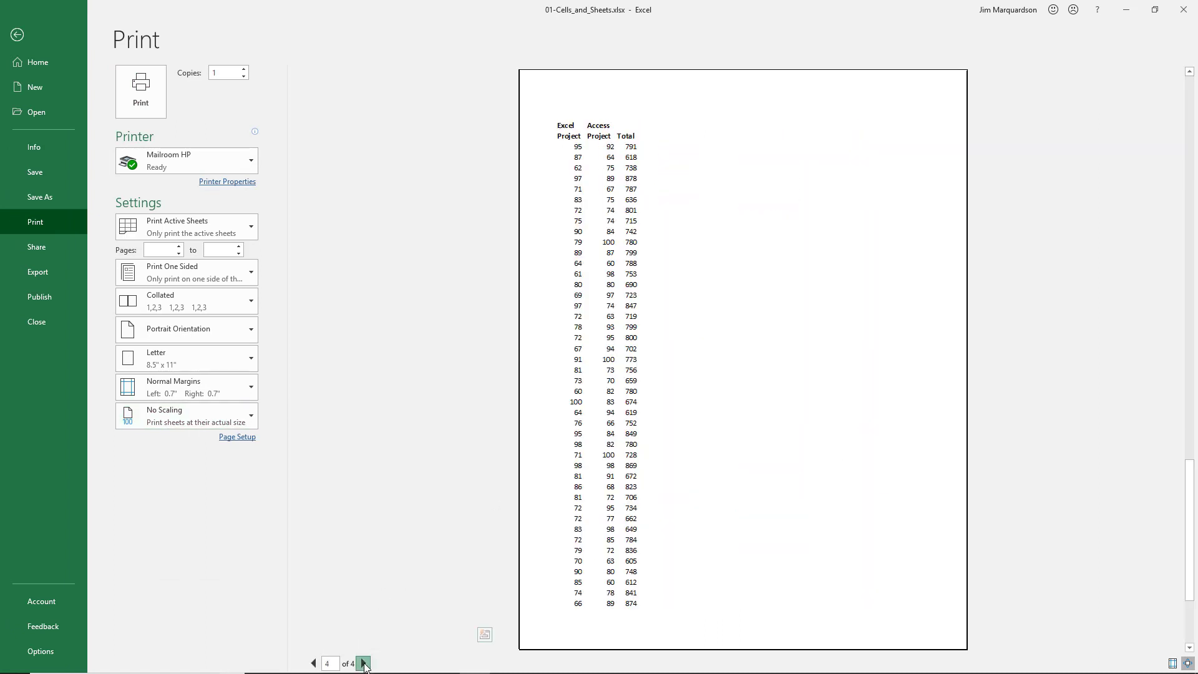
left_click(313, 663)
left_click(313, 663)
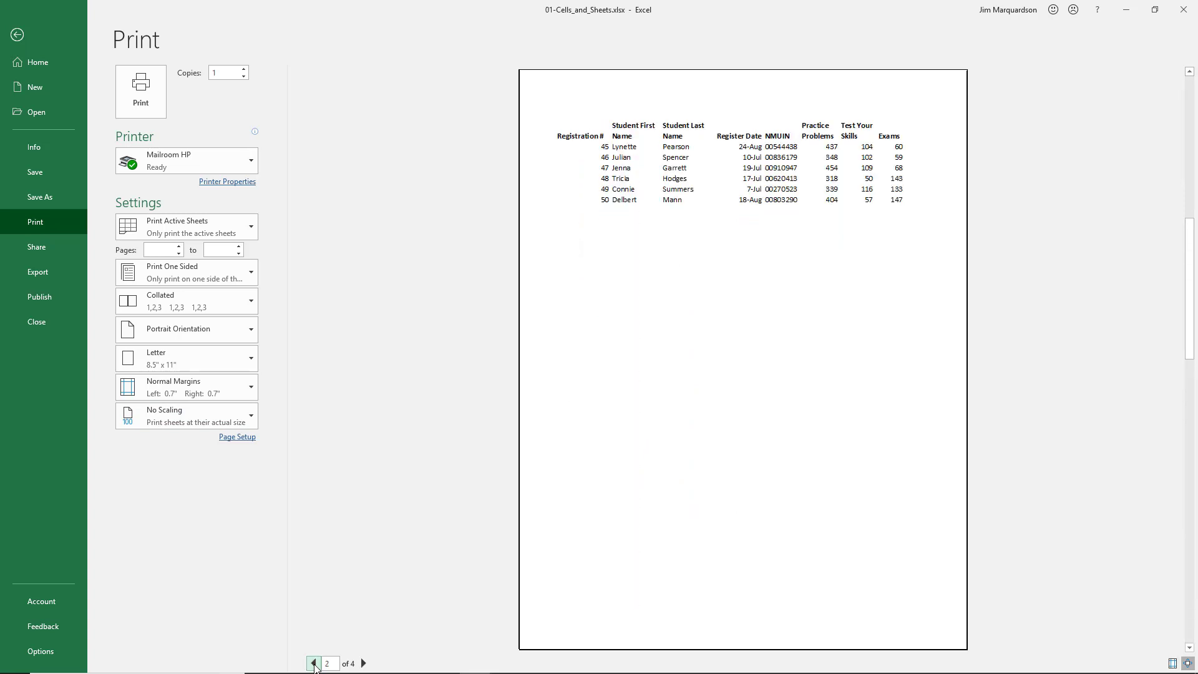
left_click(313, 663)
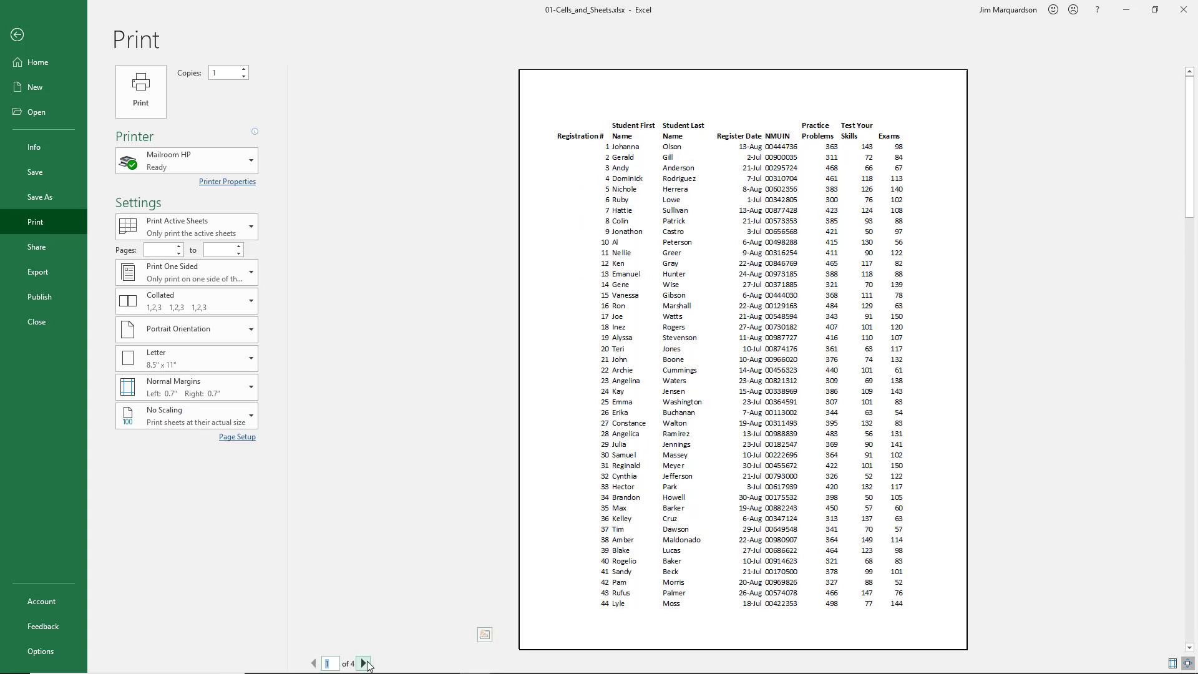
left_click(363, 664)
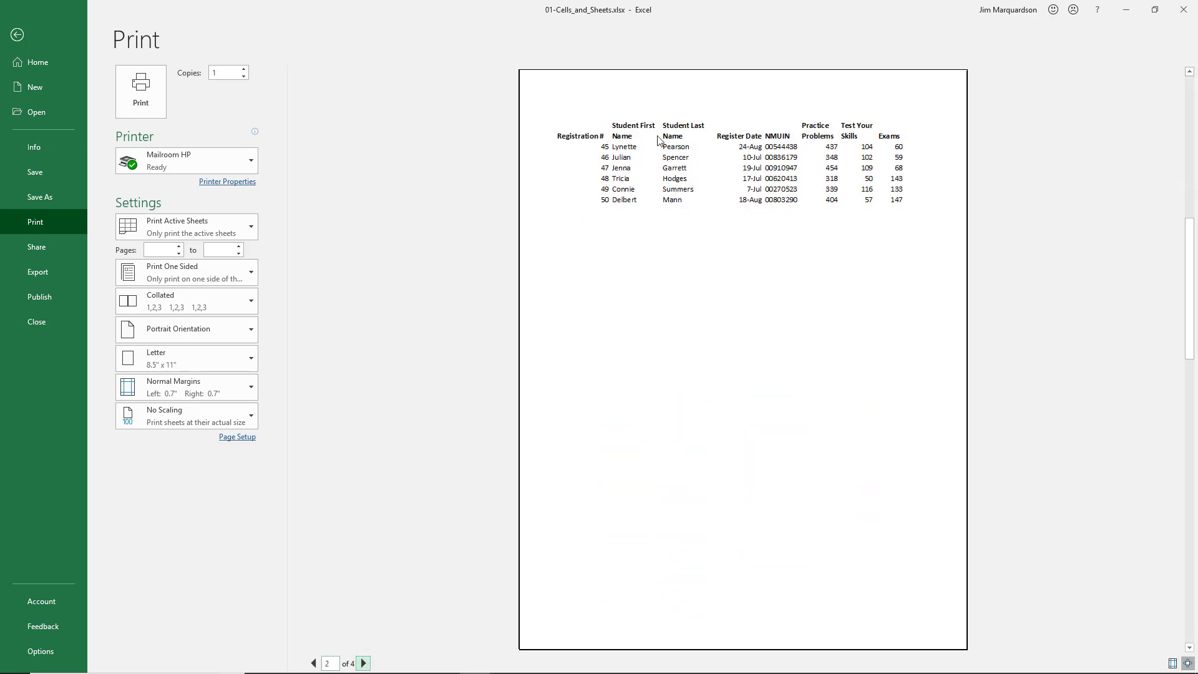
left_click(313, 664)
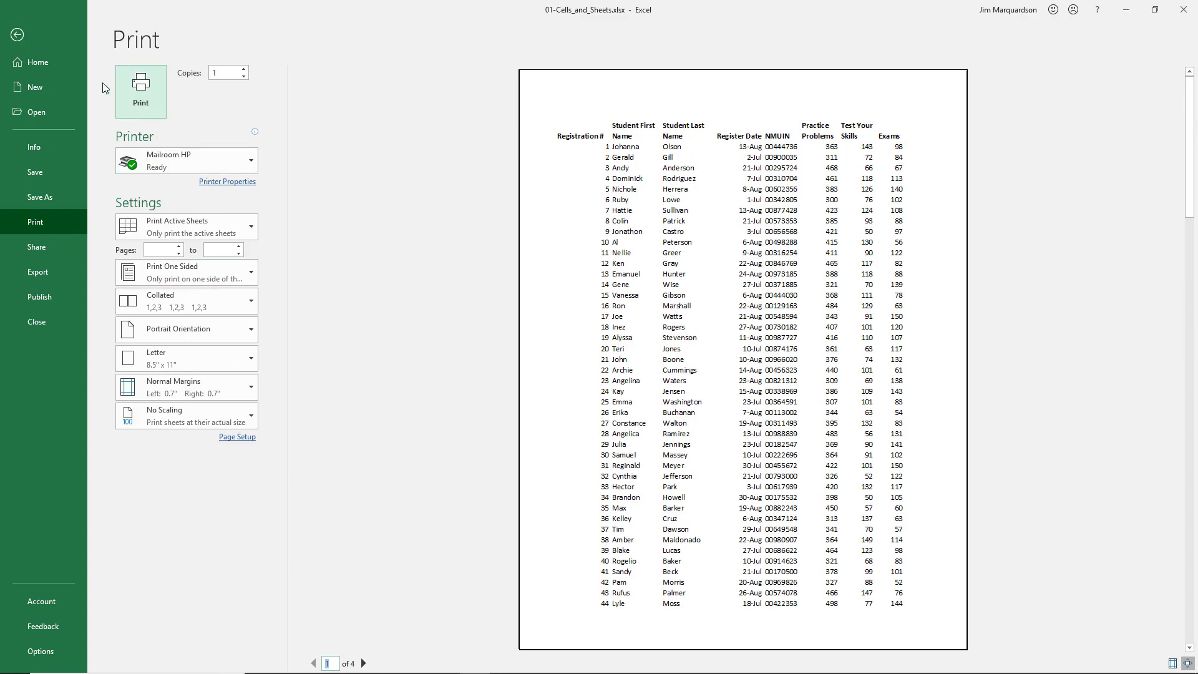
left_click(18, 36)
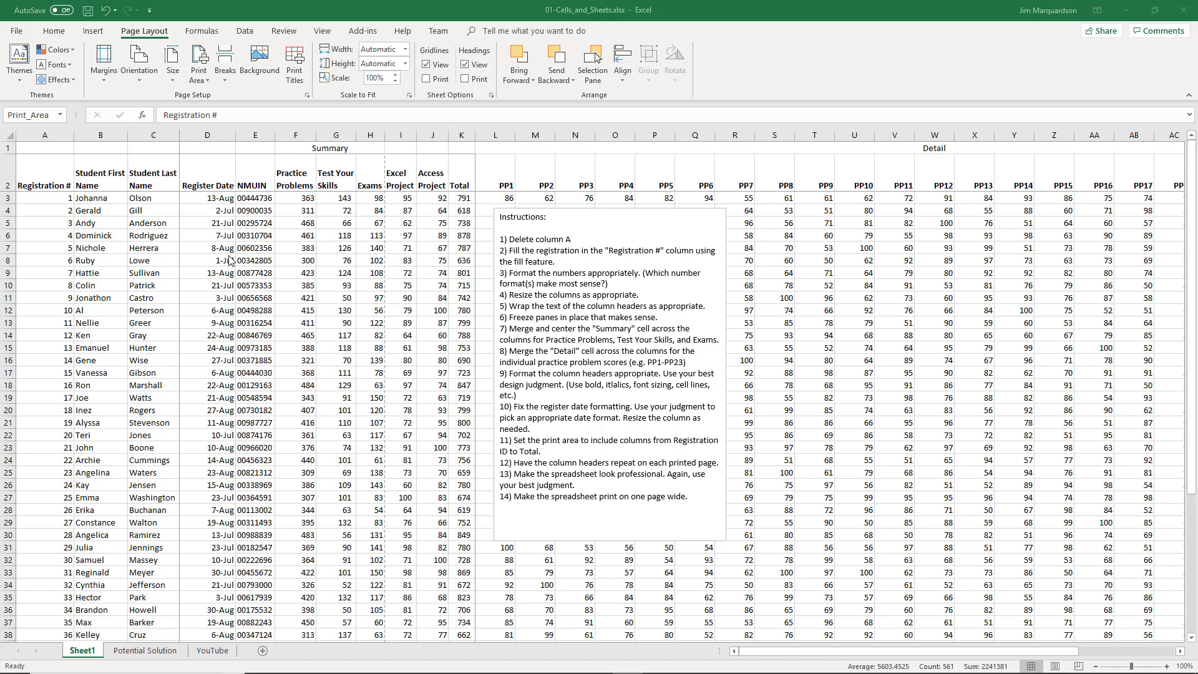
Shorten the header in A2 to "Reg. #" and auto-fit the width of column A
left_click(50, 180)
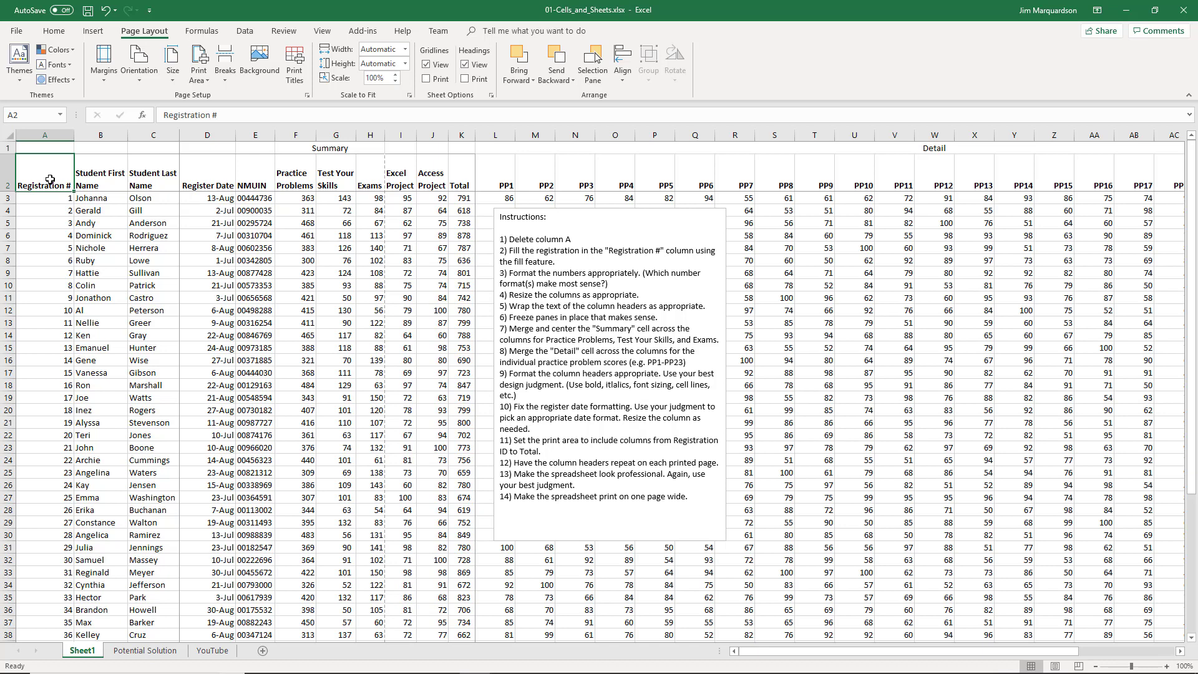
type("Reg. #")
key("Return")
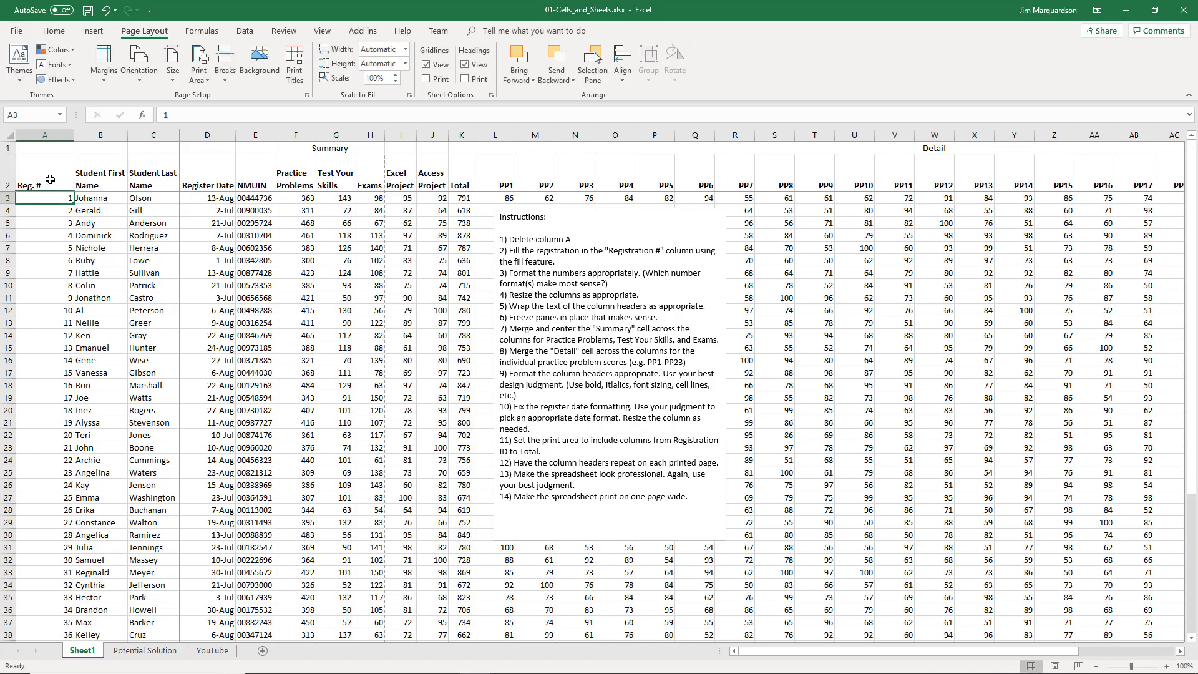
double_click(74, 133)
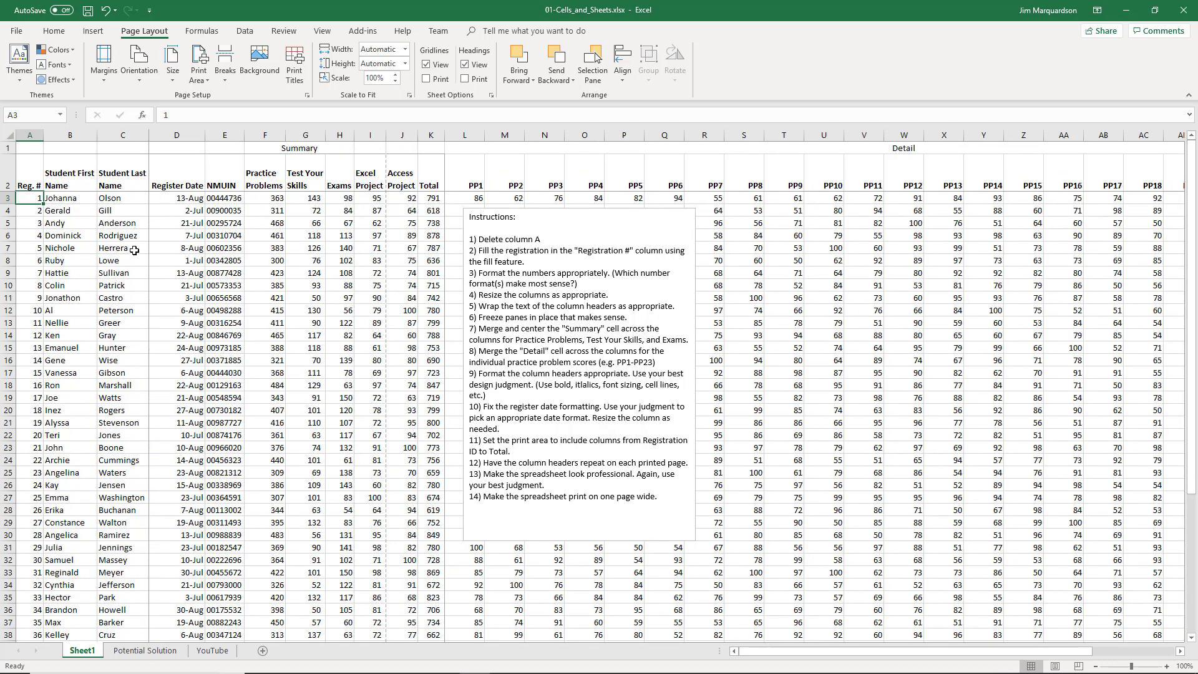
Wrap the Register Date header in D2 and narrow column D so the header breaks onto two lines
left_click(178, 181)
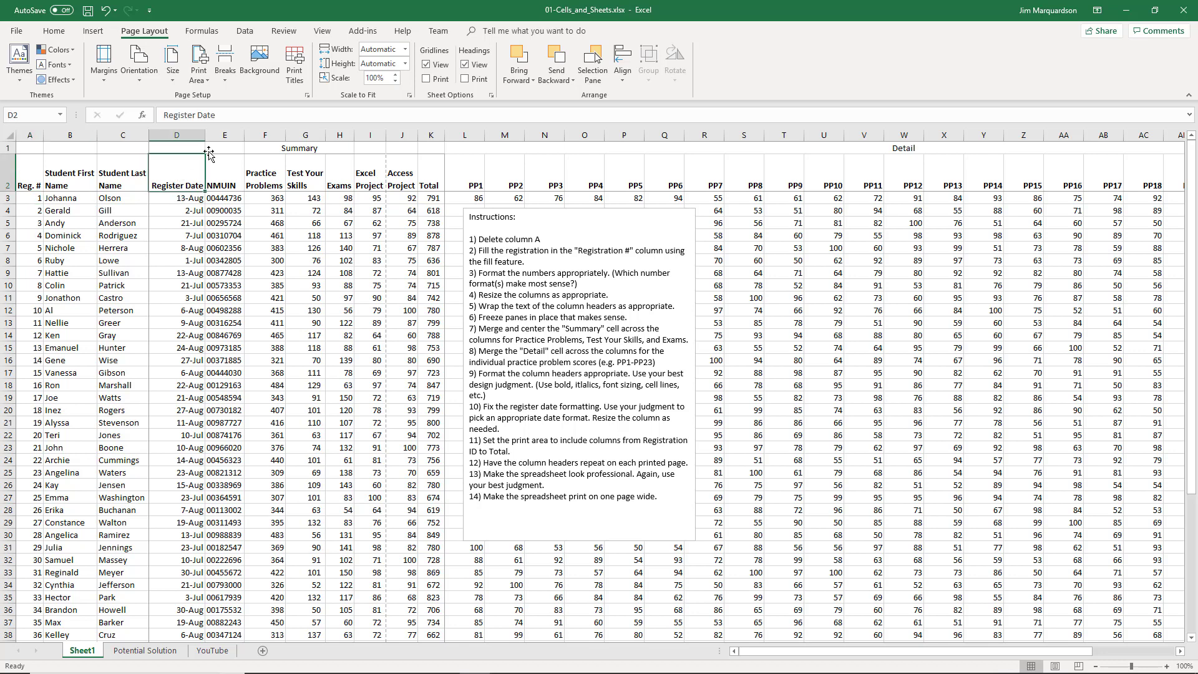
left_click(55, 31)
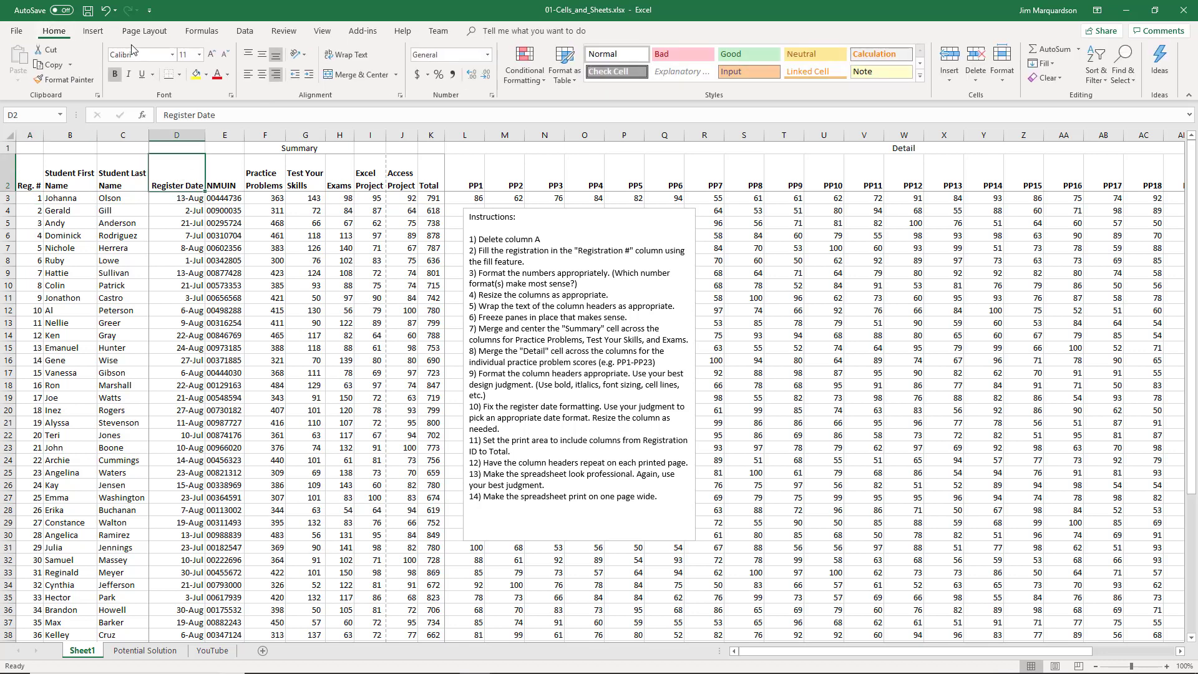
left_click(345, 54)
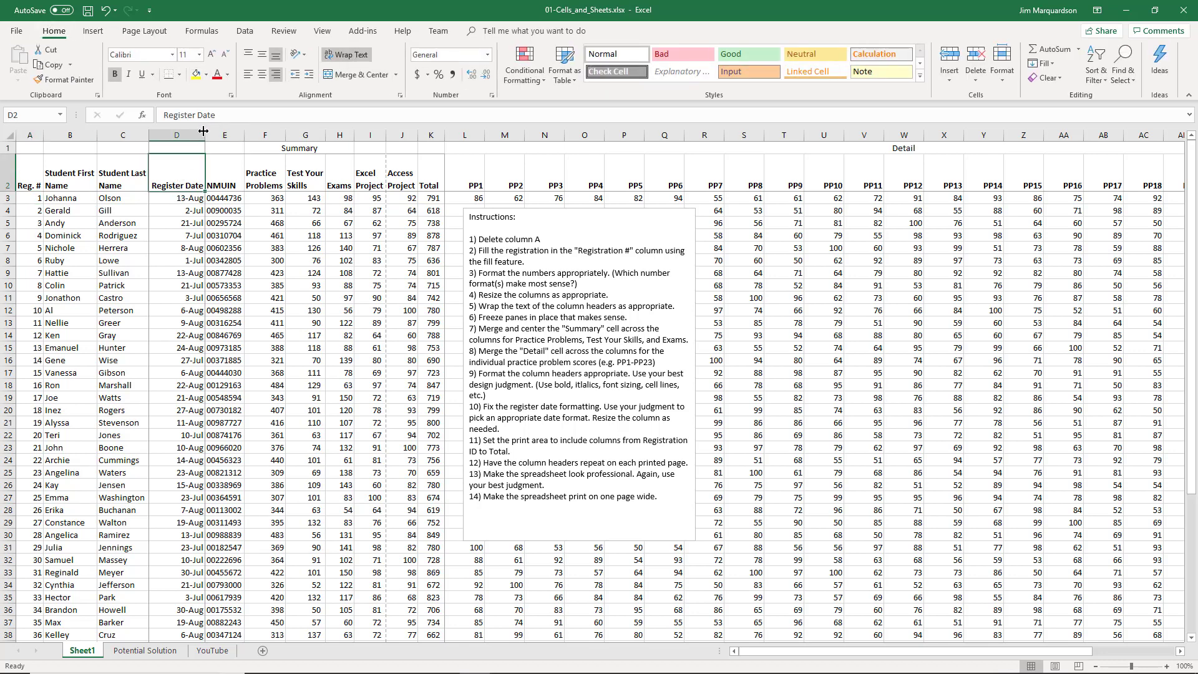
left_click_drag(203, 131, 184, 133)
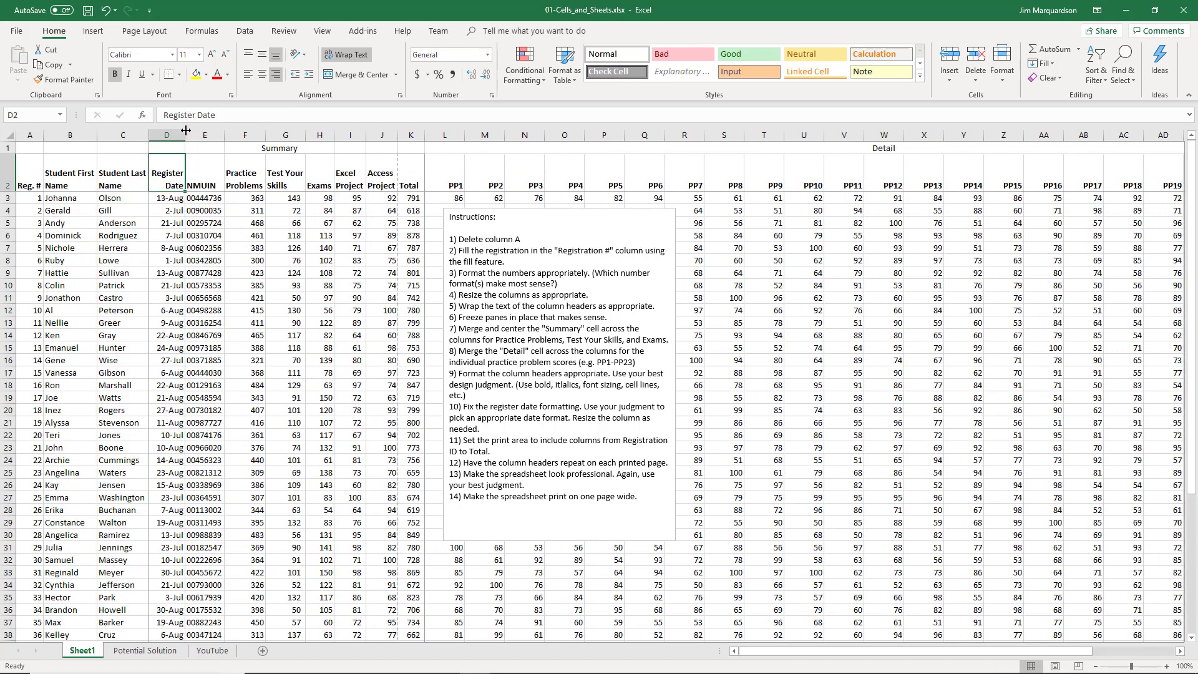
Shorten the student name headers in B2 and C2 to "First Name" and "Last Name"
left_click(70, 175)
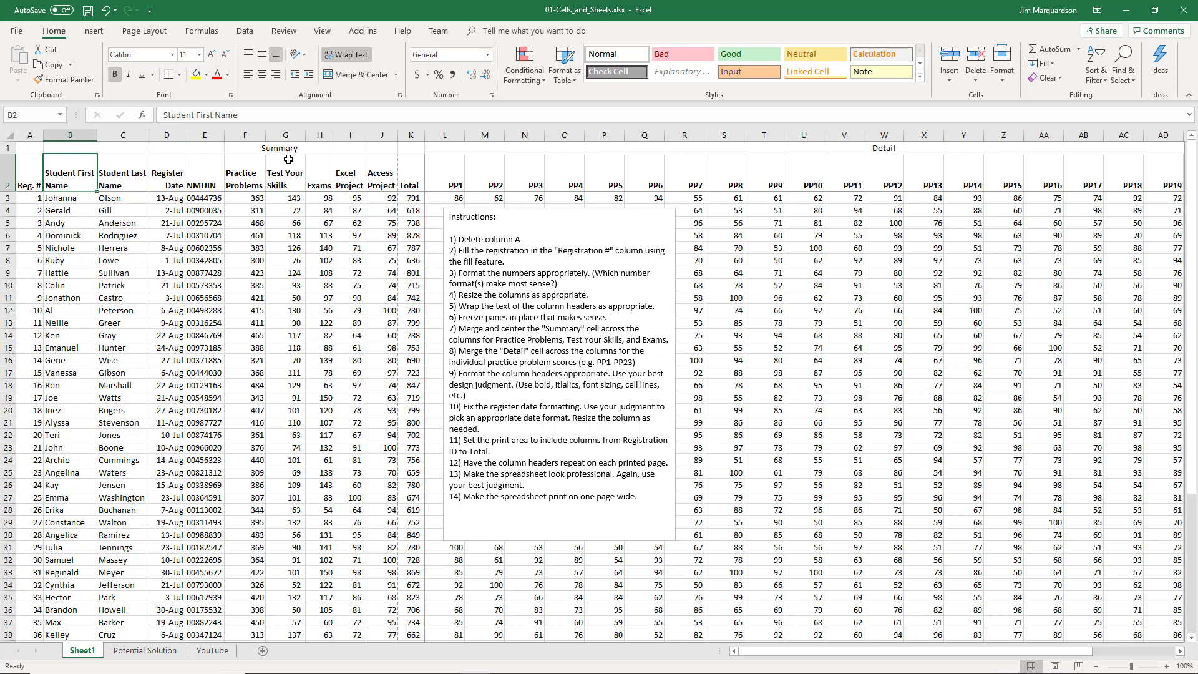
type("Firs")
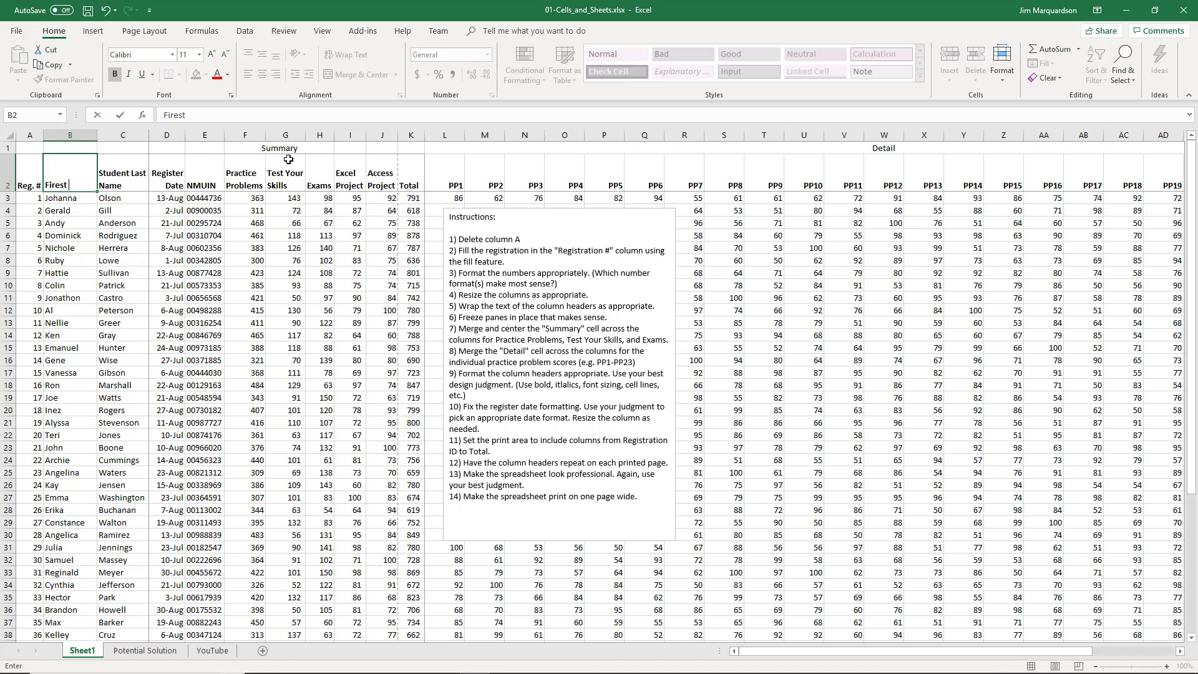
type("t Name")
key("Tab")
type("Last Name")
key("Return")
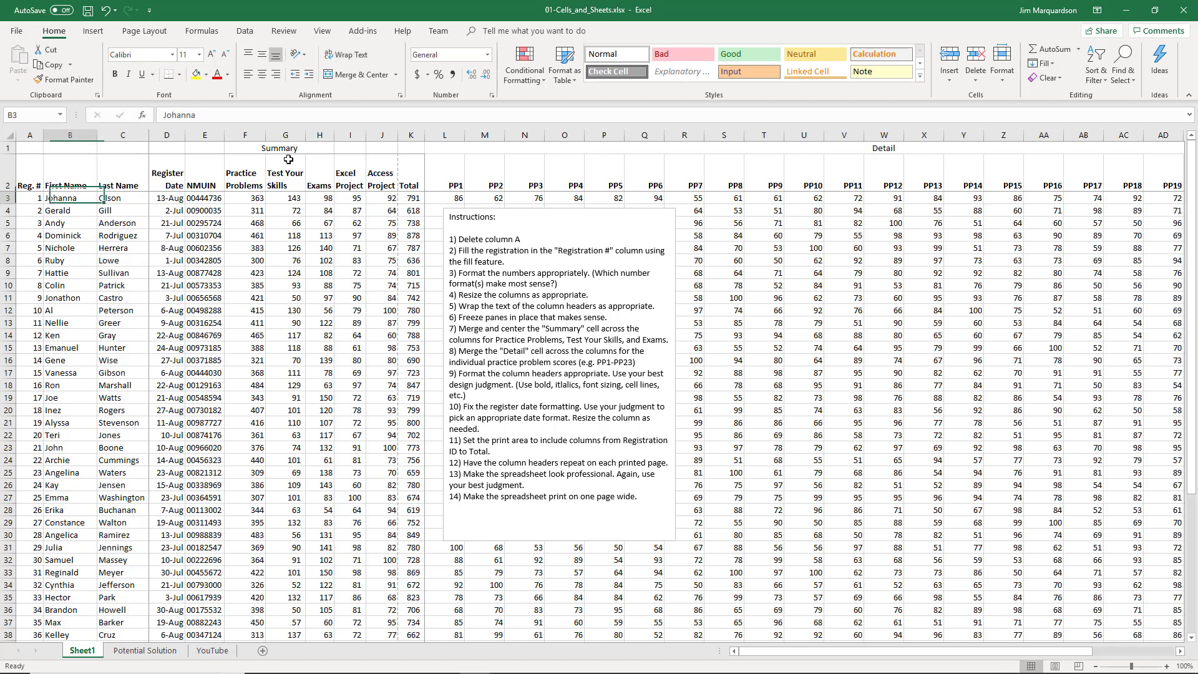
Reduce the height of header row 2 so it fits two lines of text closely
key("Up")
key("Right")
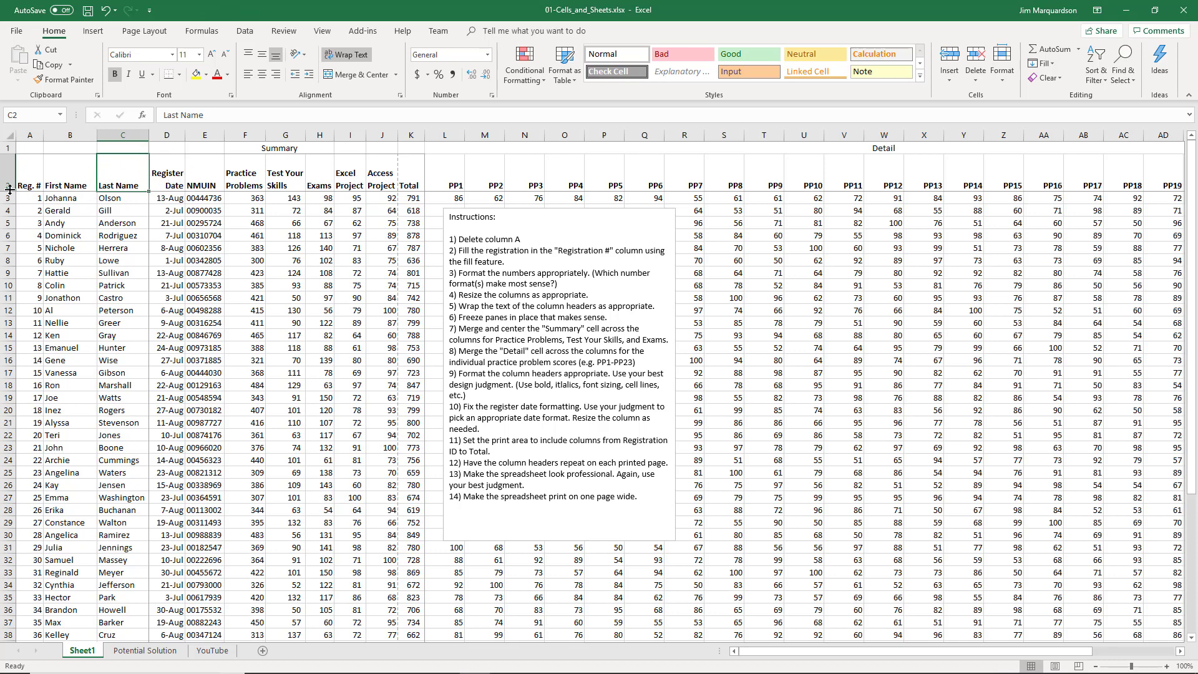
left_click_drag(10, 190, 9, 180)
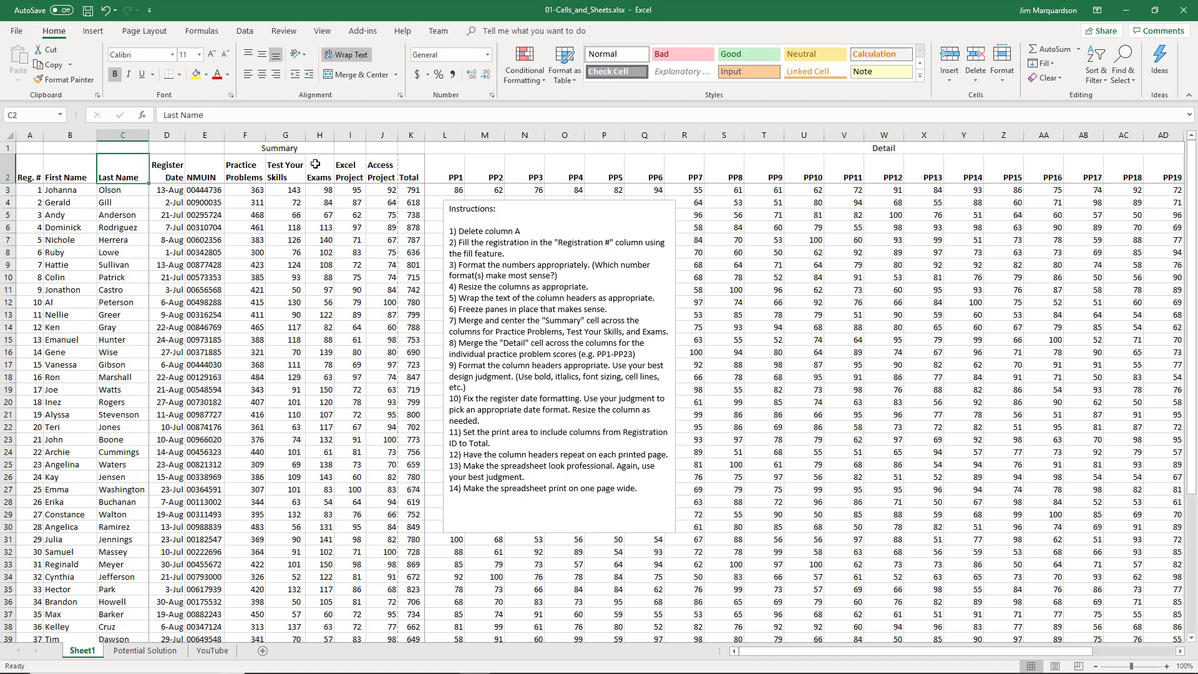
Right-align the headers in F2:K2, from Practice Problems through Total, and deselect them
left_click(286, 169)
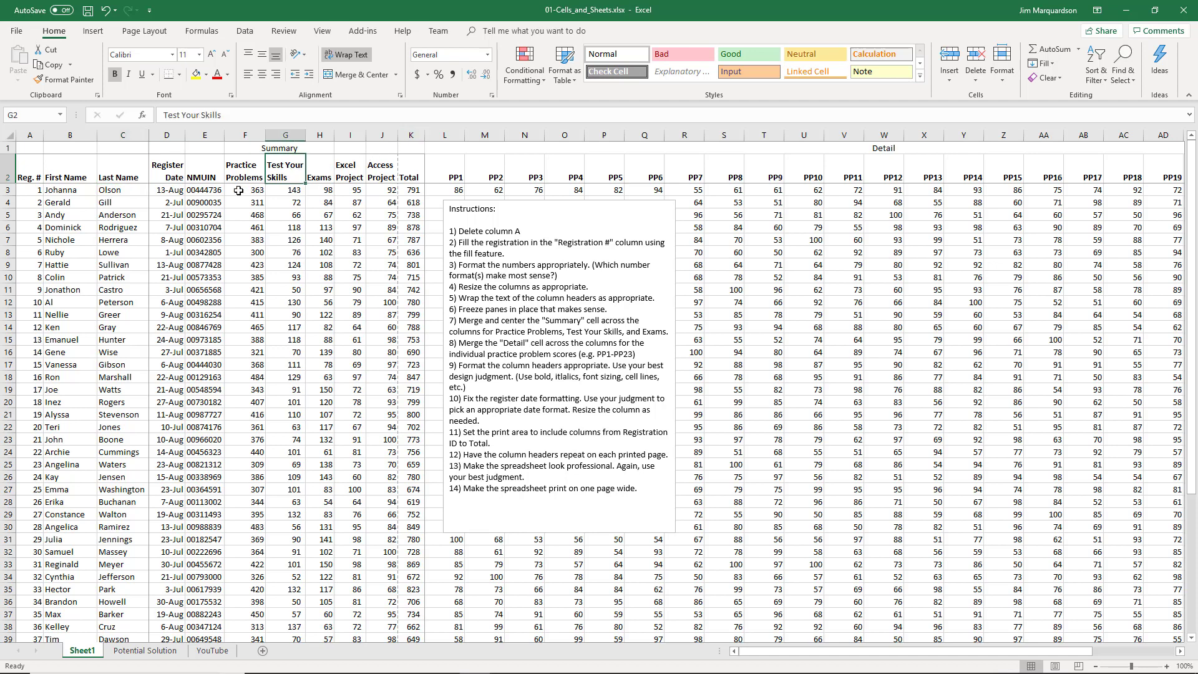
left_click_drag(241, 167, 412, 169)
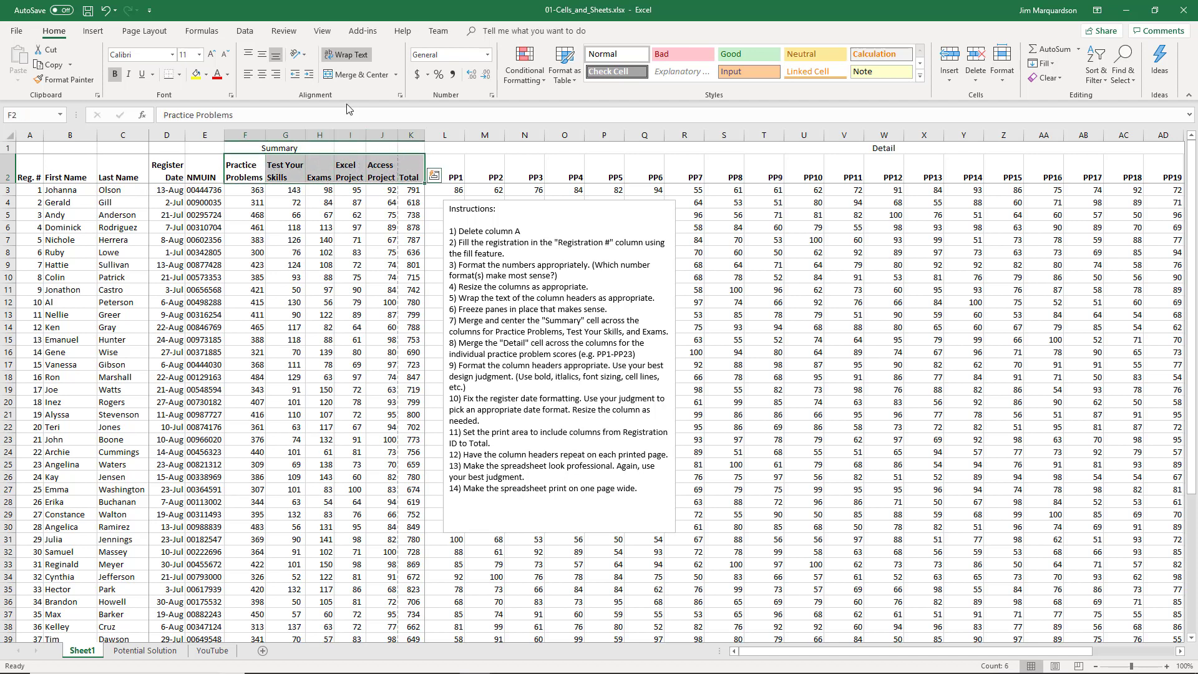
left_click(276, 75)
left_click(285, 240)
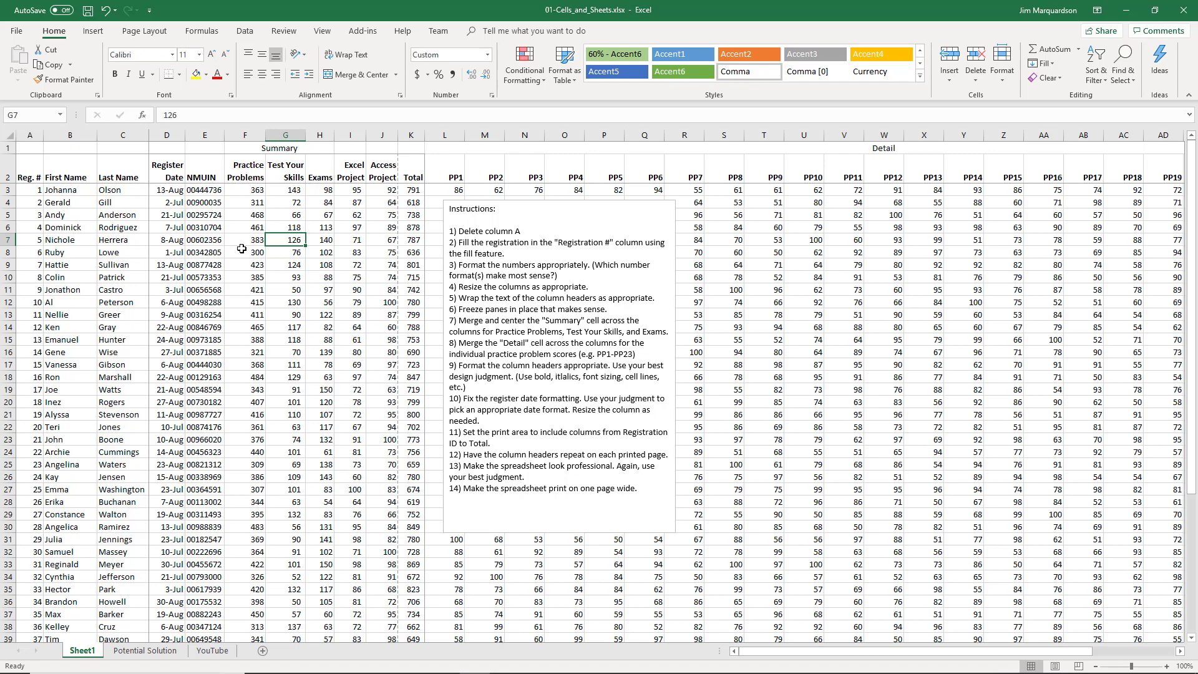
Set the worksheet's print scaling to Fit All Columns on One Page
left_click(33, 162)
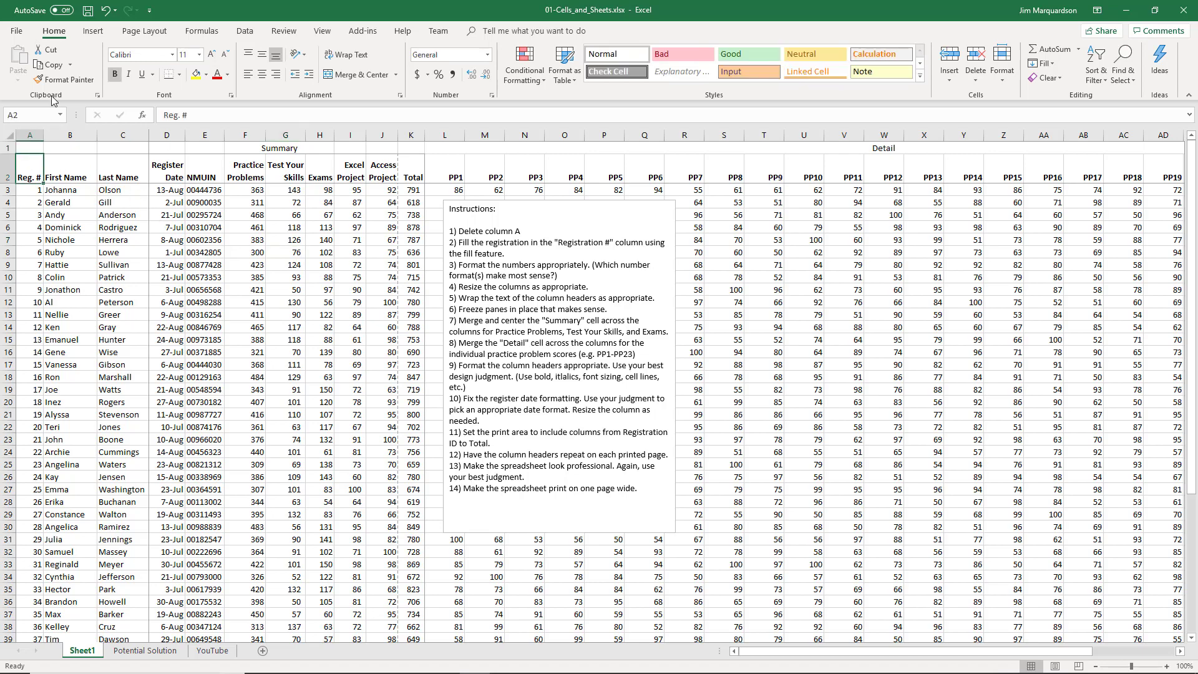
left_click(16, 31)
left_click(57, 220)
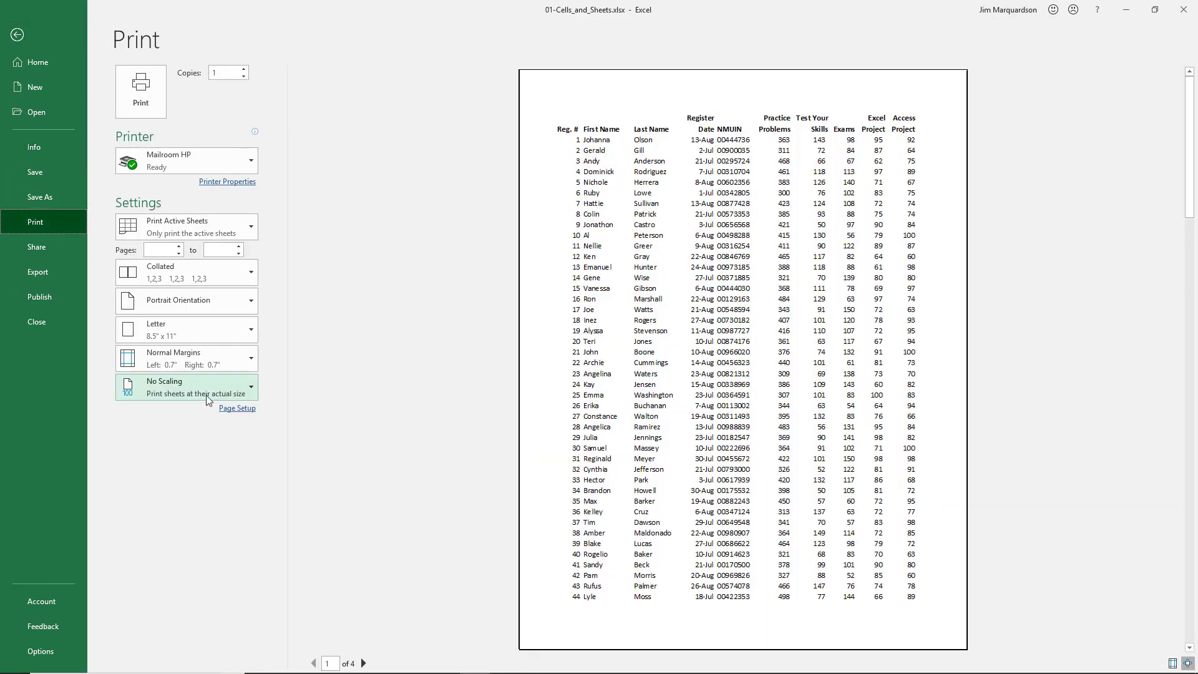
left_click(185, 419)
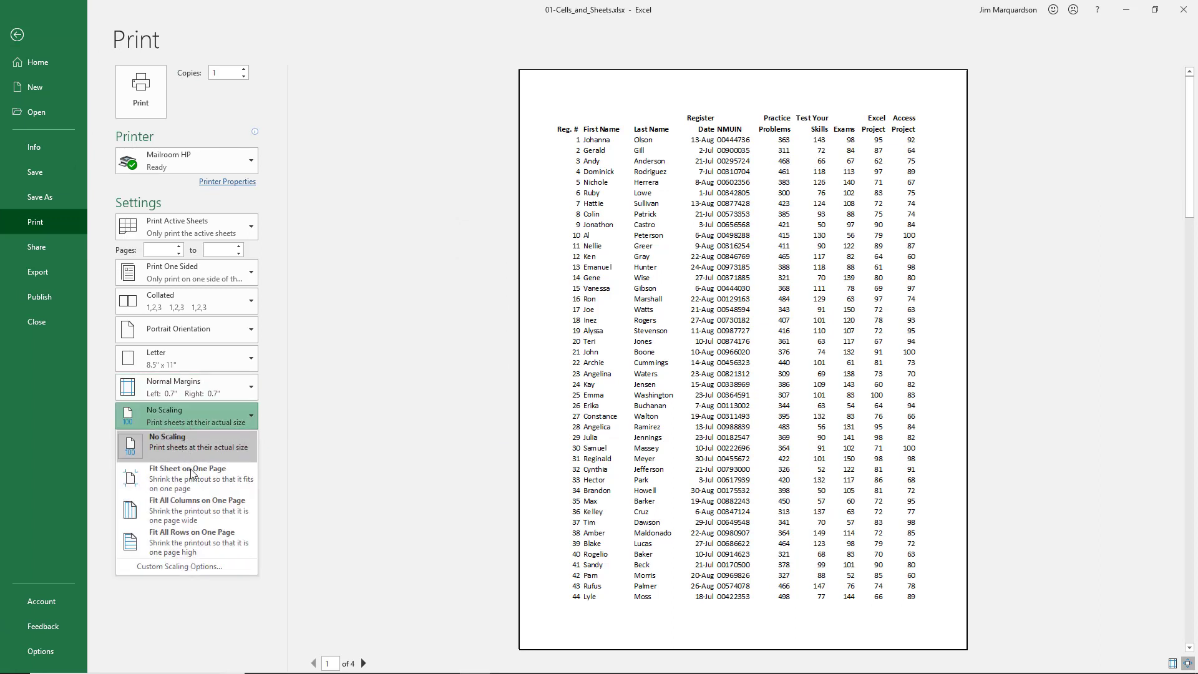
left_click(183, 516)
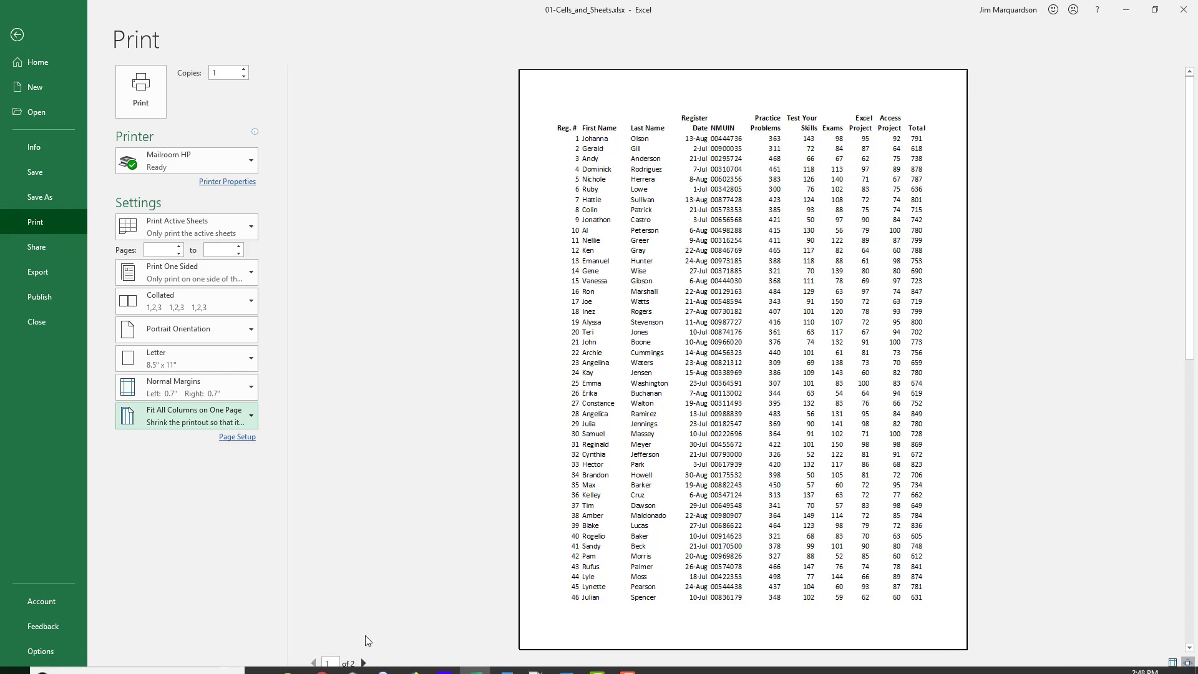
Check both pages of the print preview for the repeated headers and the page width, and return to the worksheet
left_click(363, 663)
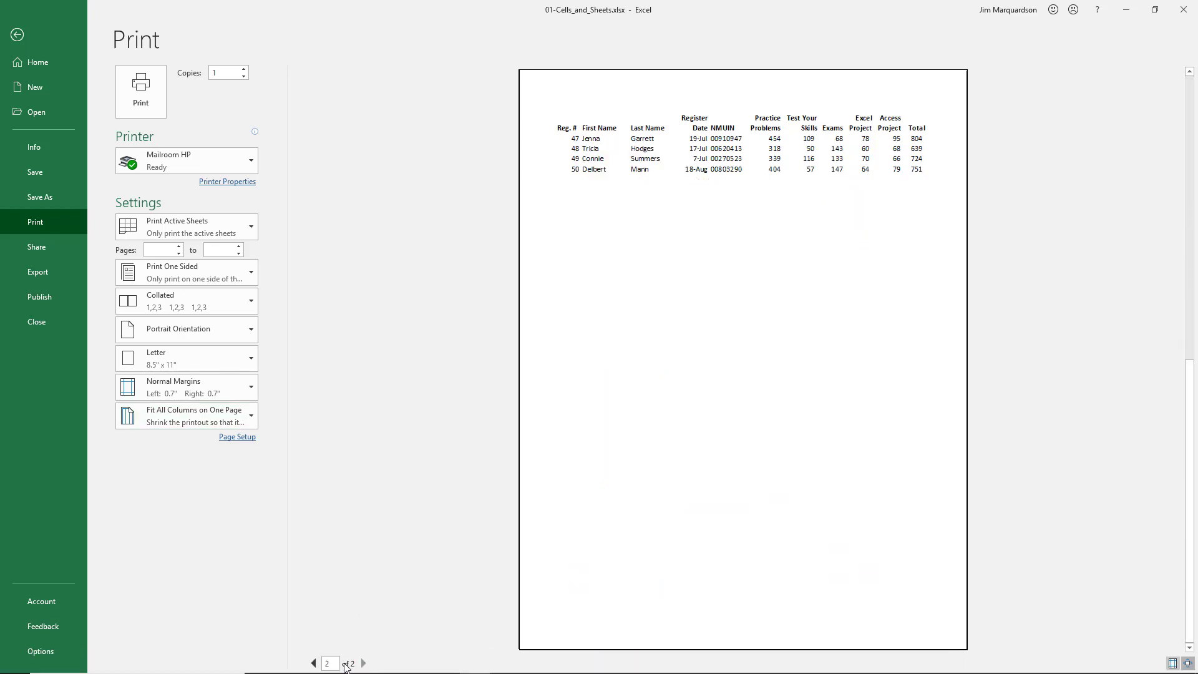
left_click(313, 663)
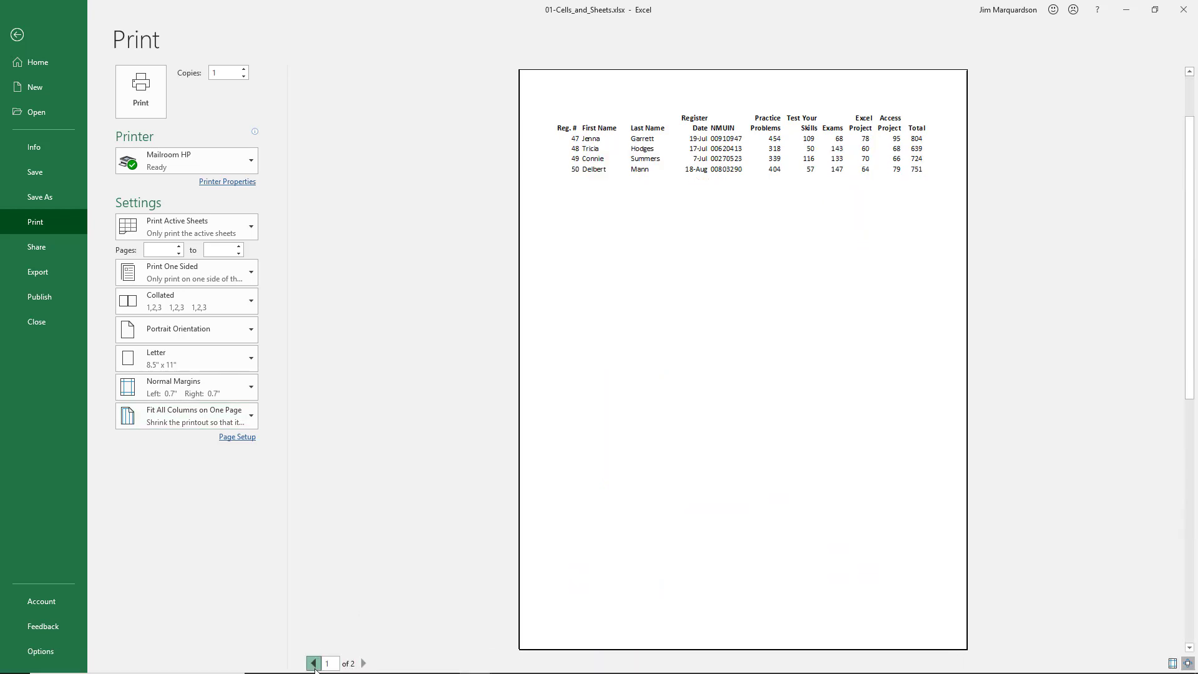
left_click(364, 663)
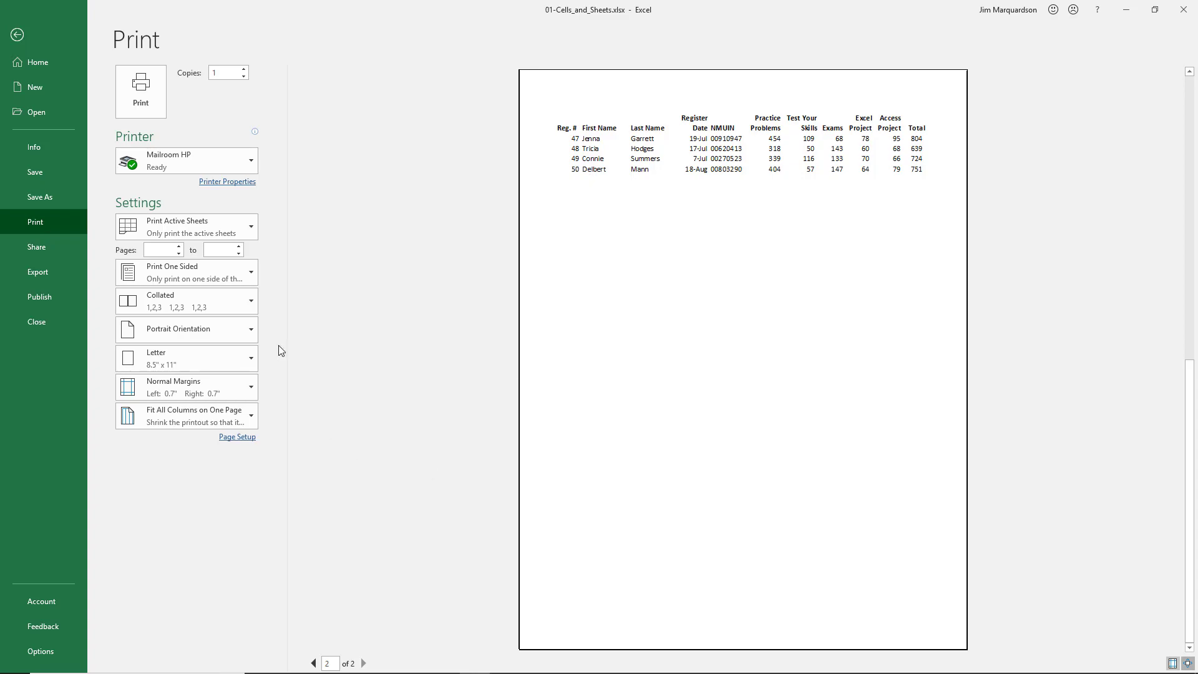
left_click(17, 36)
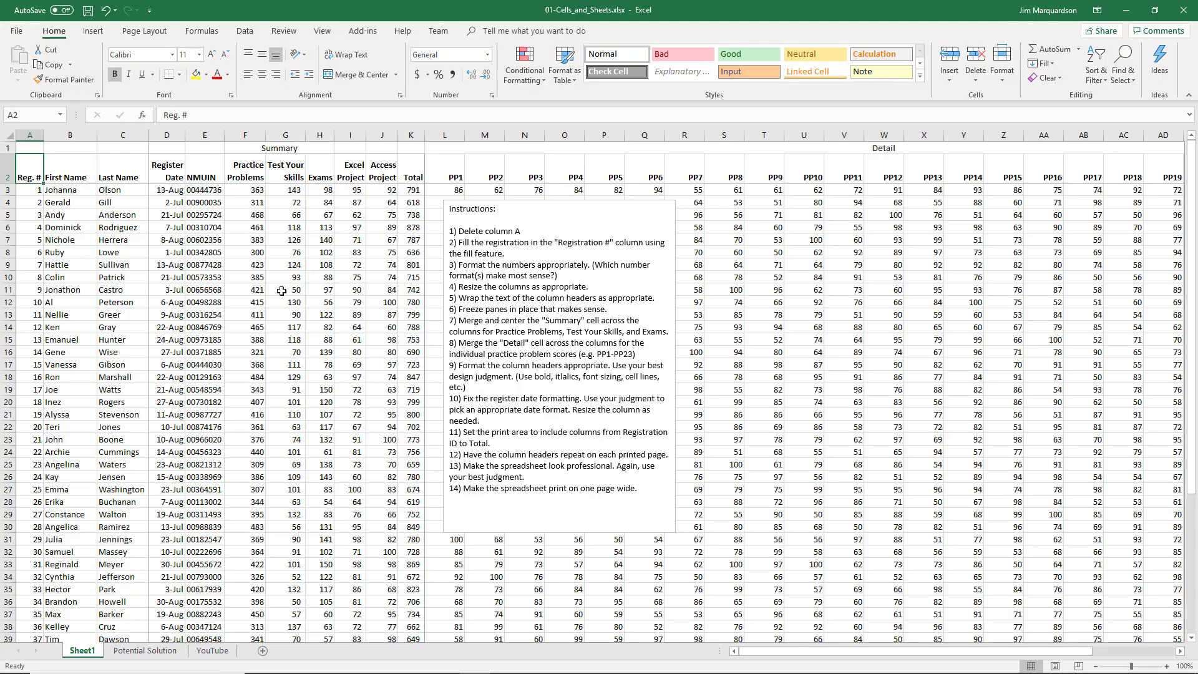